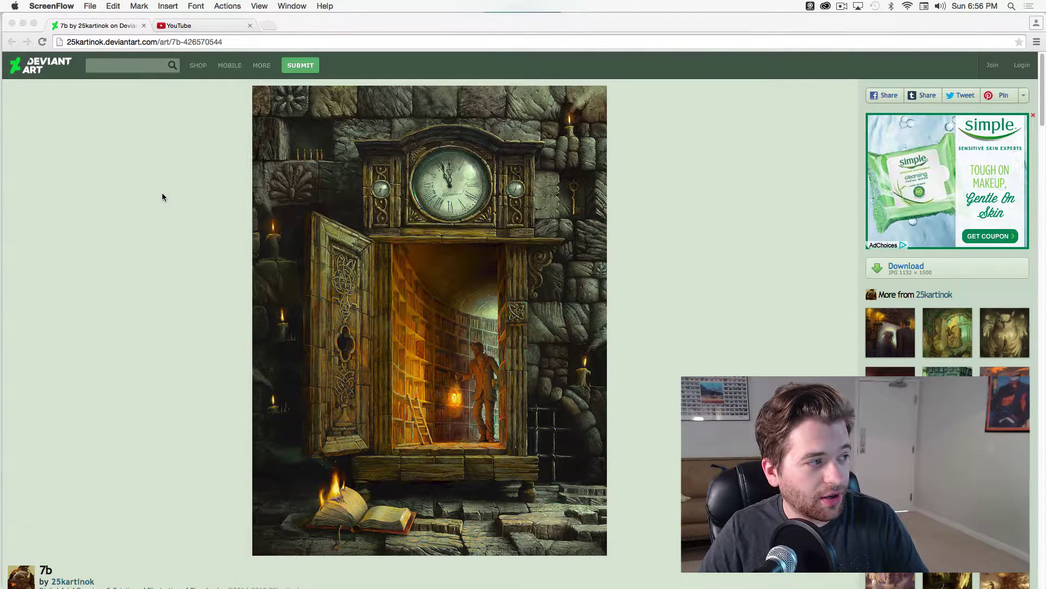
Examine the grandfather clock tunnel illustration on the DeviantArt page as reference
{"action": "scroll", "coordinate": [130, 485], "scroll_direction": "down", "scroll_amount": 2}
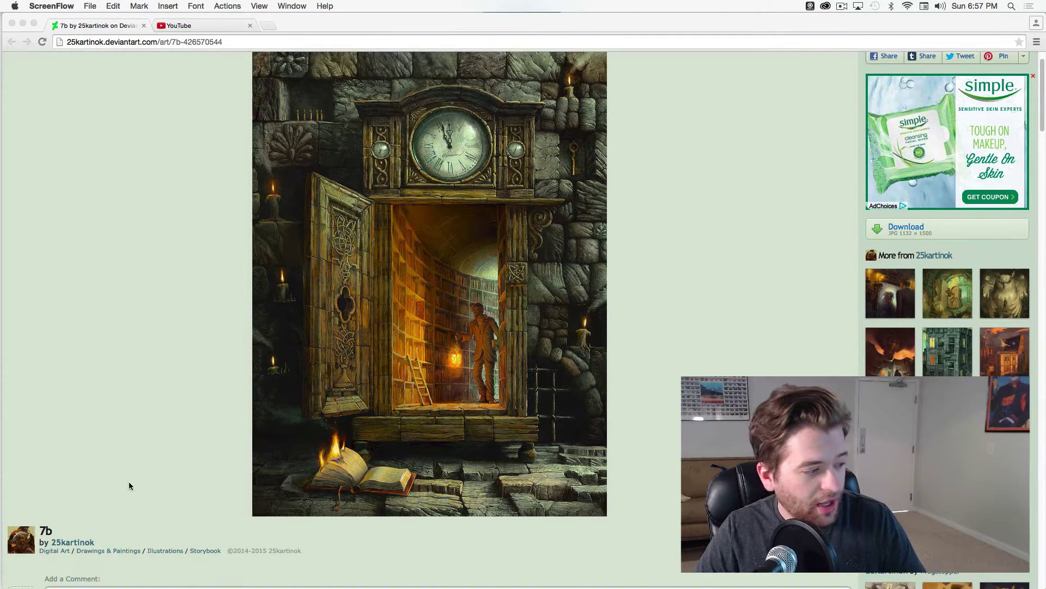
{"action": "left_click", "coordinate": [82, 524]}
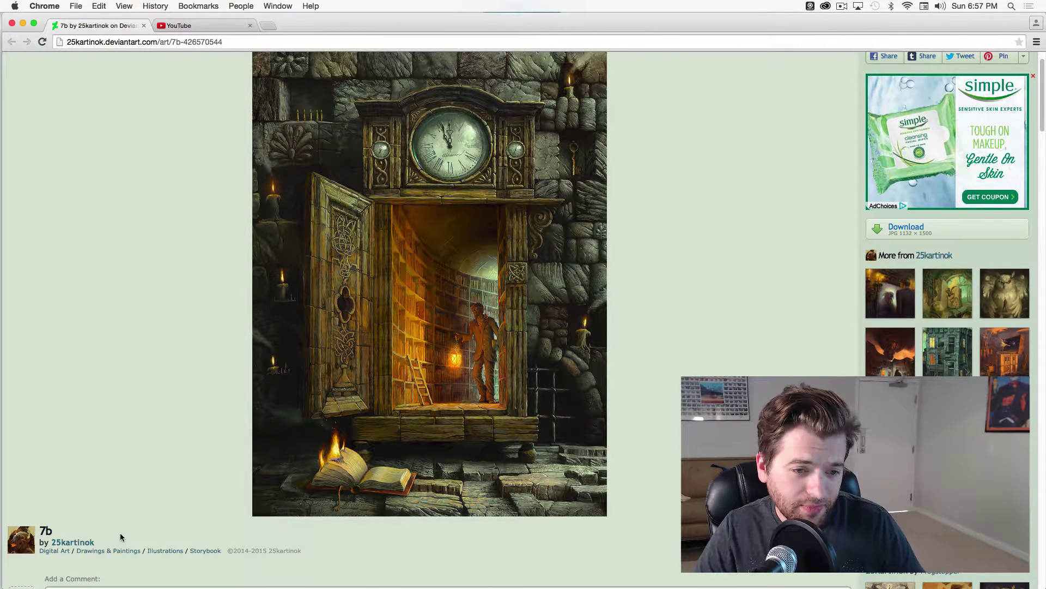
{"action": "scroll", "coordinate": [121, 532], "scroll_direction": "up", "scroll_amount": 2}
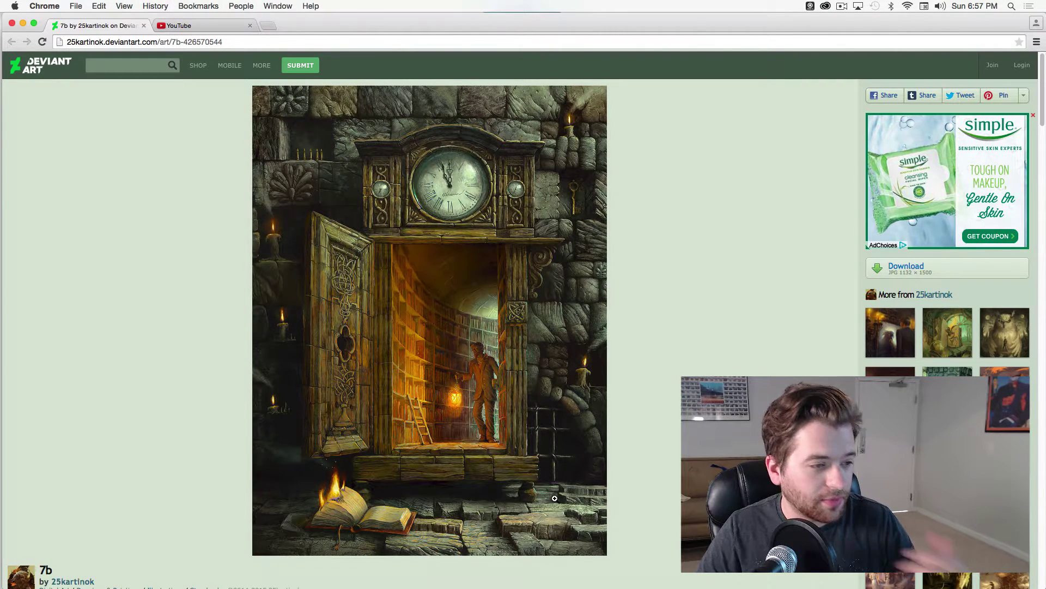
{"action": "scroll", "coordinate": [517, 431], "scroll_direction": "down", "scroll_amount": 1}
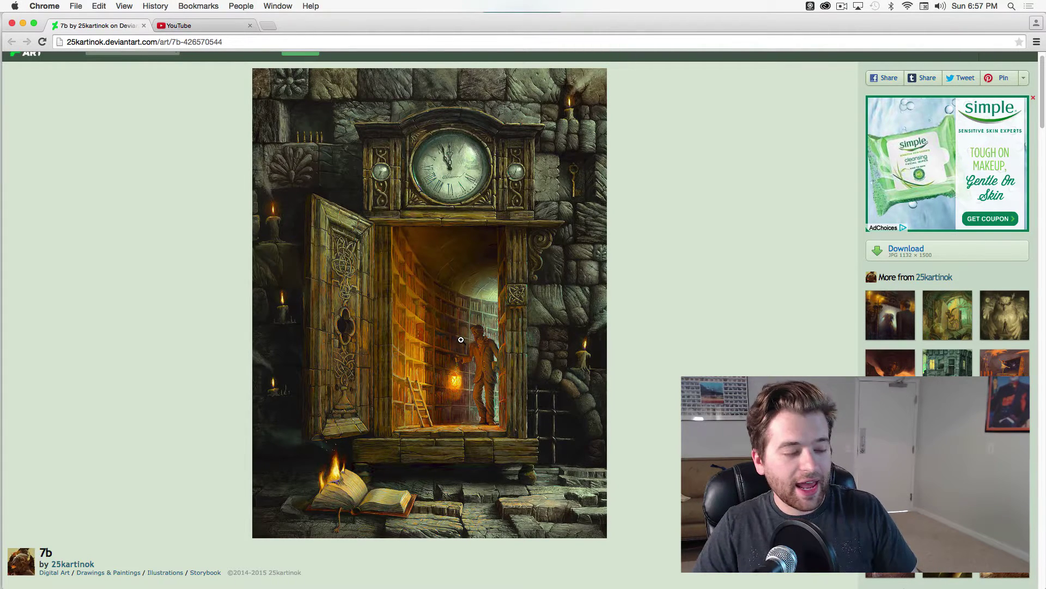
Switch to MODO and go through the GrandfatherClock, Door and Floor items, leaving the Wall item selected
{"action": "key", "text": "super+Tab"}
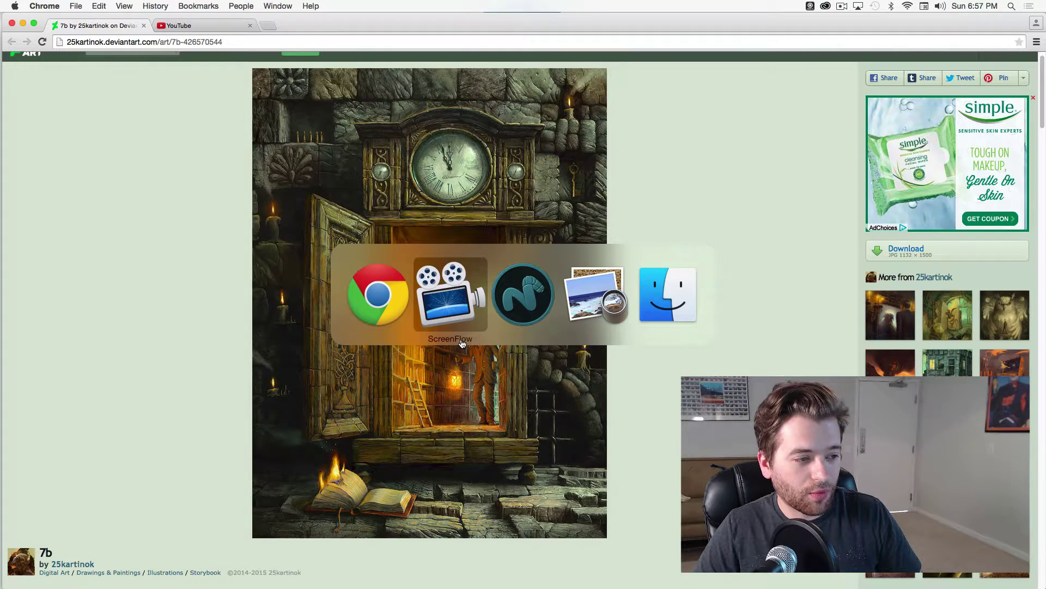
{"action": "key", "text": "super+Tab"}
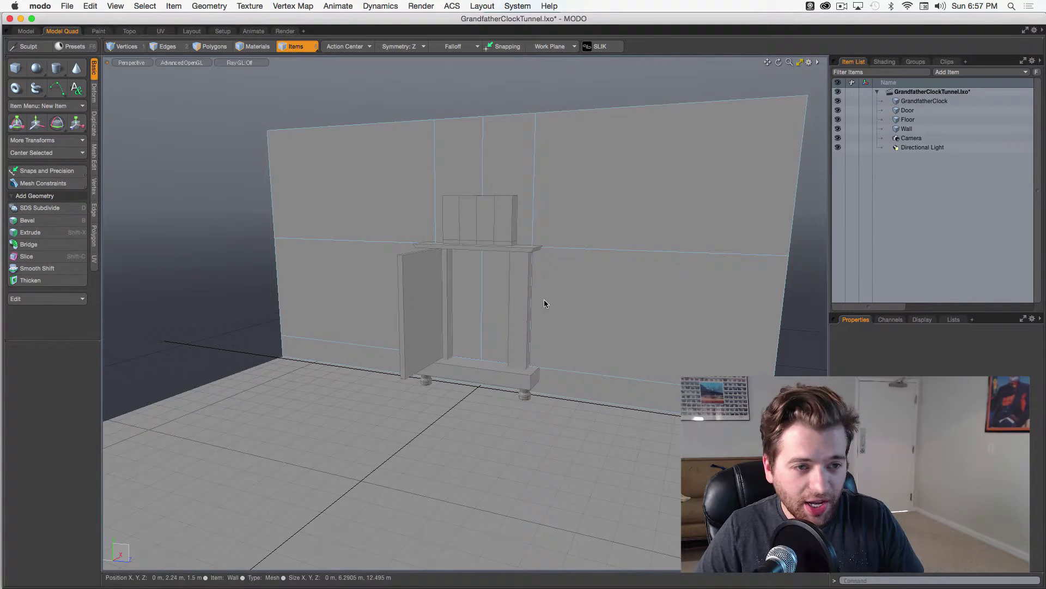
{"action": "left_click_drag", "start_coordinate": [544, 303], "coordinate": [484, 299], "text": "alt"}
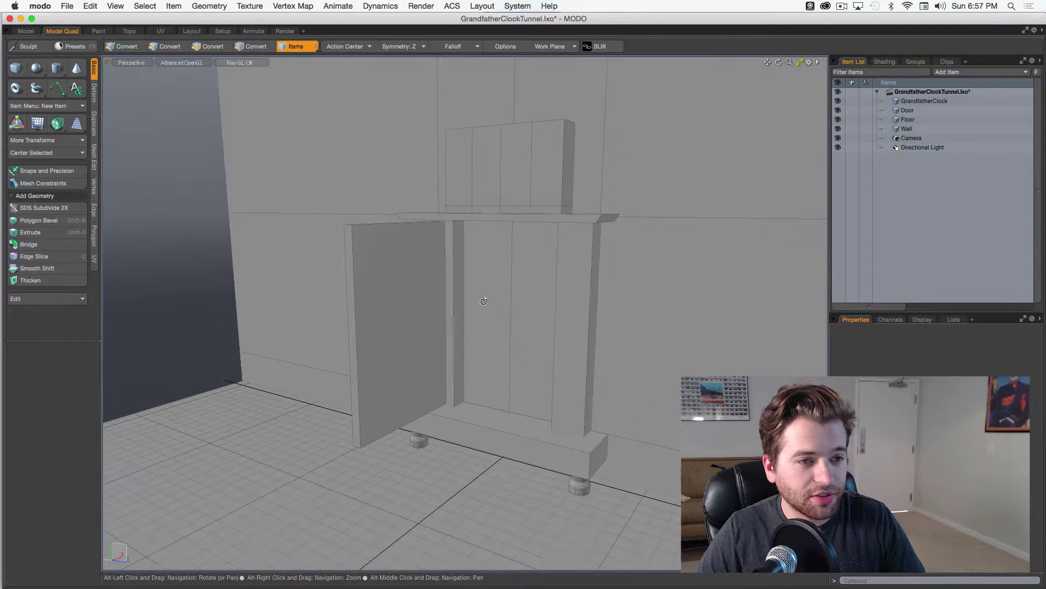
{"action": "left_click", "coordinate": [920, 101]}
{"action": "left_click", "coordinate": [915, 111]}
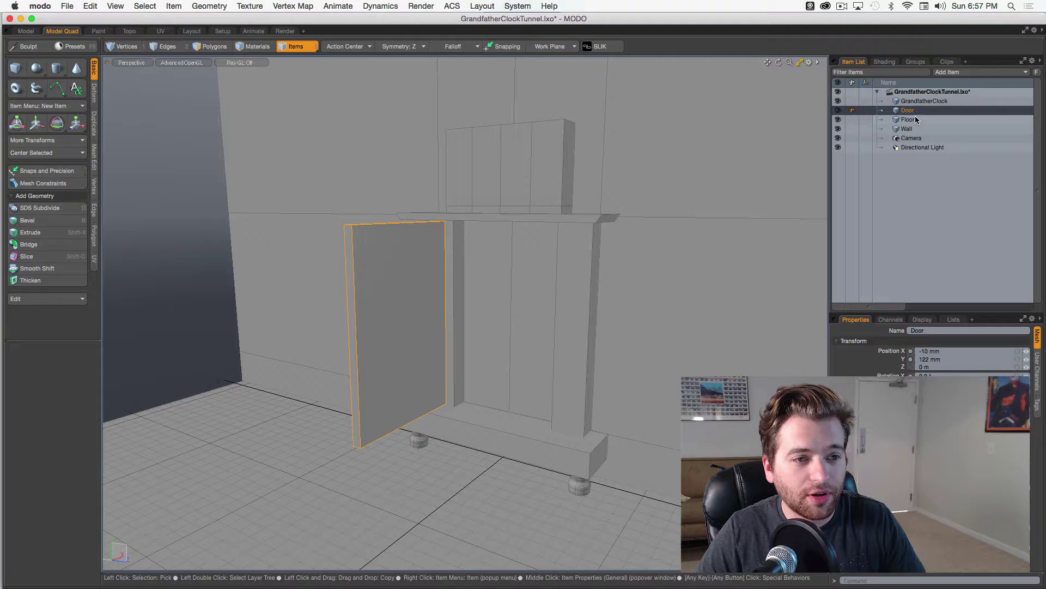
{"action": "left_click", "coordinate": [915, 119]}
{"action": "left_click", "coordinate": [916, 129]}
Select the two wall polygons behind the clock's door opening in polygon mode
{"action": "left_click_drag", "start_coordinate": [721, 245], "coordinate": [572, 311], "text": "ctrl+alt"}
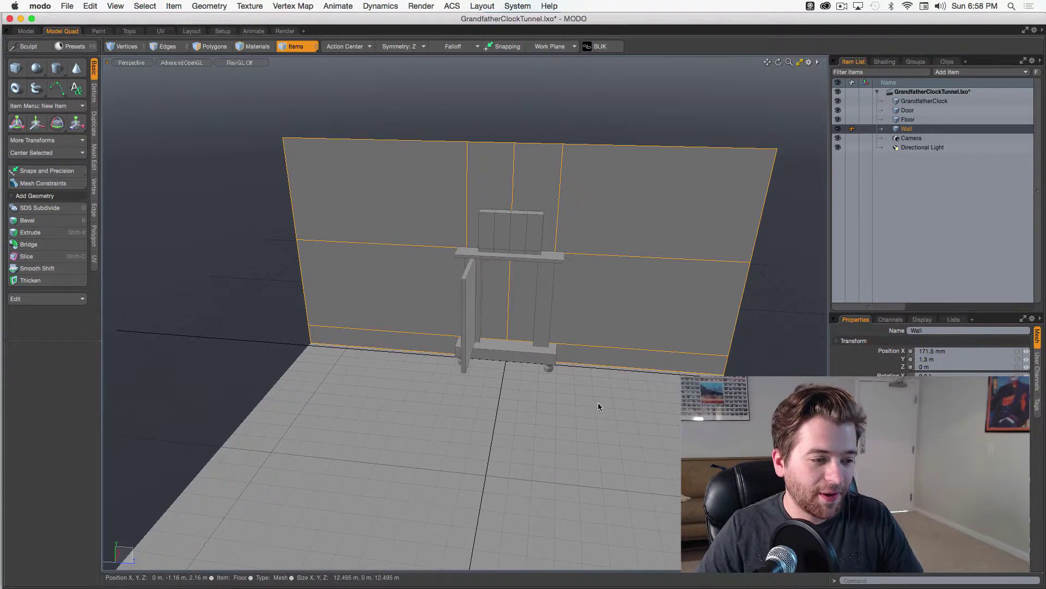
{"action": "right_click_drag", "start_coordinate": [576, 376], "coordinate": [605, 373], "text": "alt"}
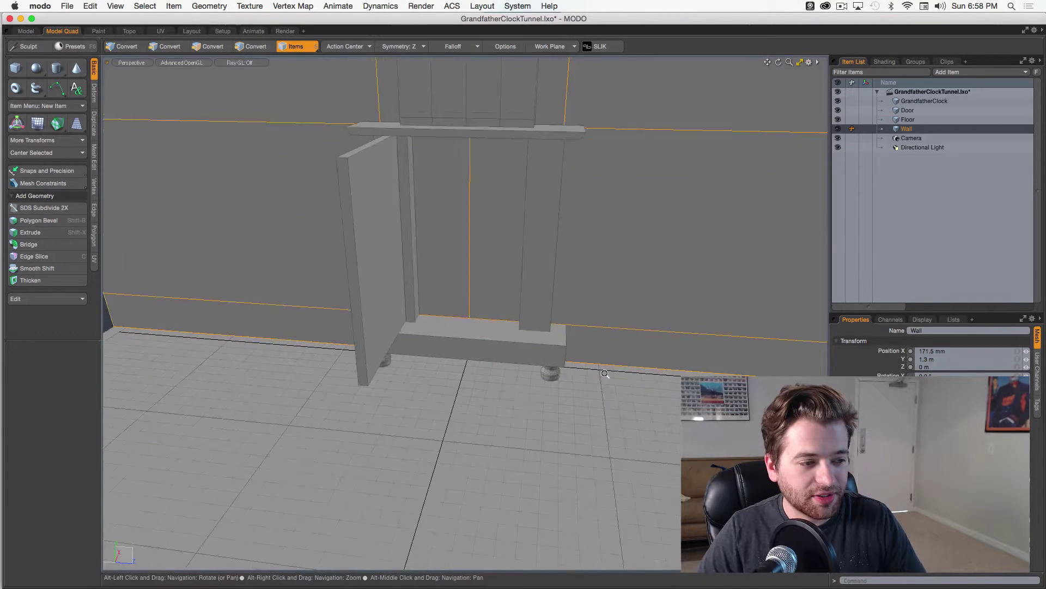
{"action": "left_click_drag", "start_coordinate": [605, 374], "coordinate": [533, 357], "text": "alt"}
{"action": "middle_click_drag", "start_coordinate": [532, 358], "coordinate": [537, 400], "text": "alt"}
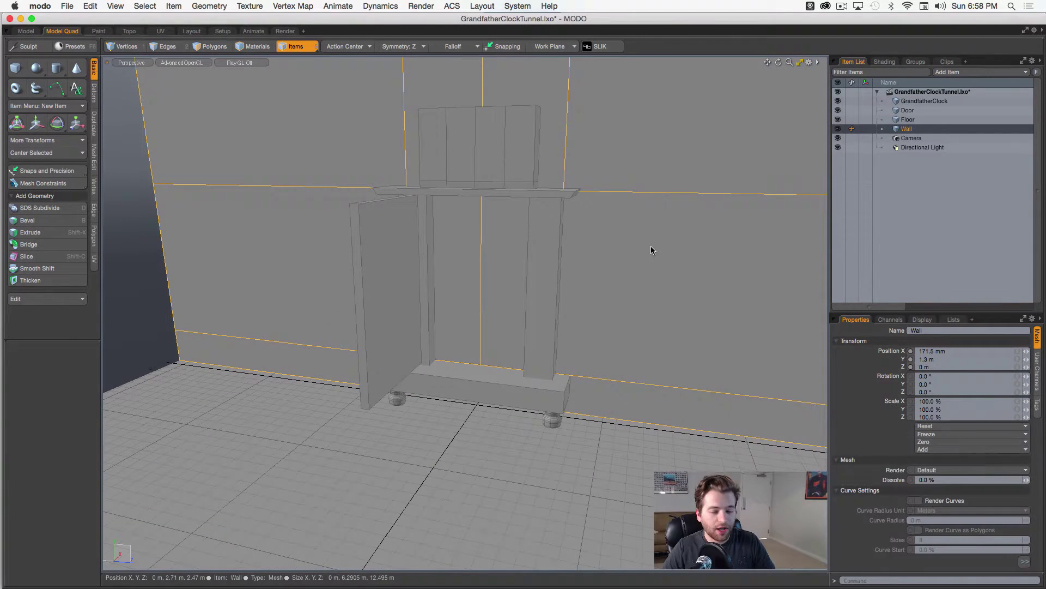
{"action": "right_click_drag", "start_coordinate": [624, 299], "coordinate": [542, 264], "text": "alt"}
{"action": "left_click_drag", "start_coordinate": [541, 264], "coordinate": [528, 296], "text": "alt"}
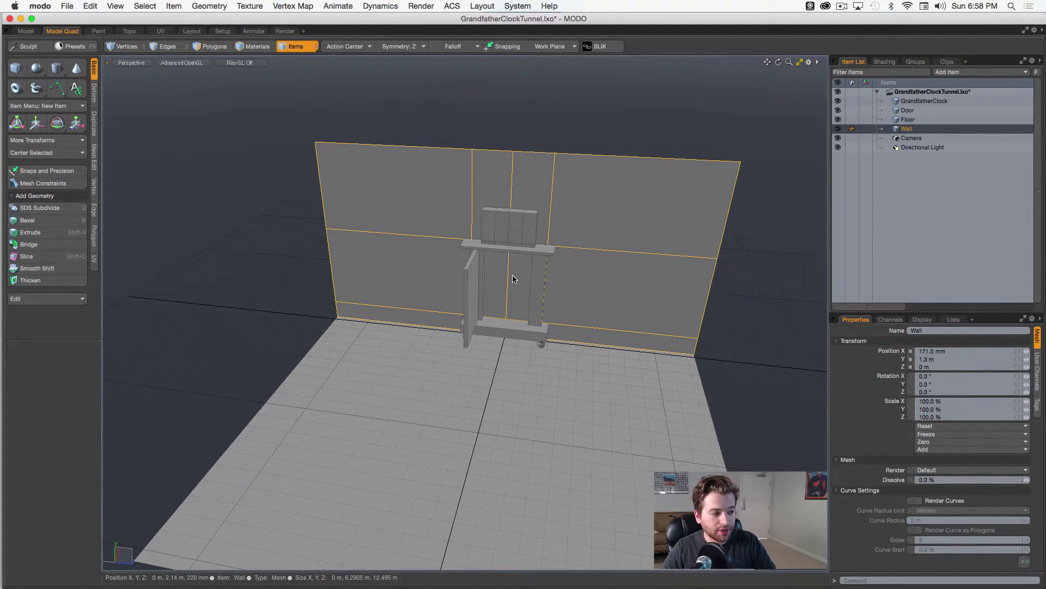
{"action": "scroll", "coordinate": [514, 283], "scroll_direction": "up", "scroll_amount": 5}
{"action": "key", "text": "3"}
{"action": "left_click", "coordinate": [489, 278]}
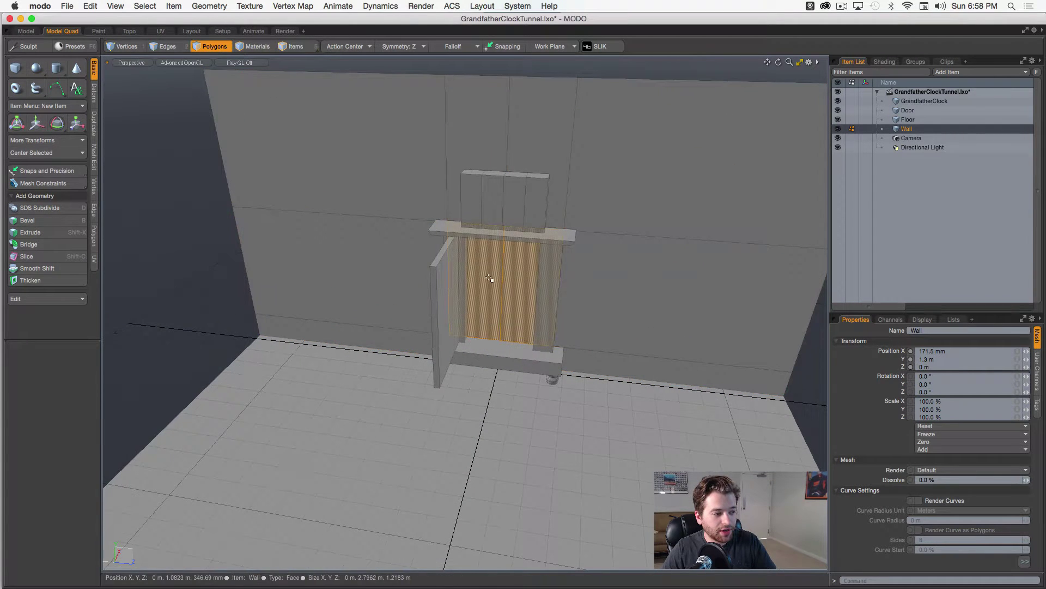
Show the top view full size and start the Curve tool, undoing the trial point placed at the wall
{"action": "left_click_drag", "start_coordinate": [537, 302], "coordinate": [523, 273], "text": "alt"}
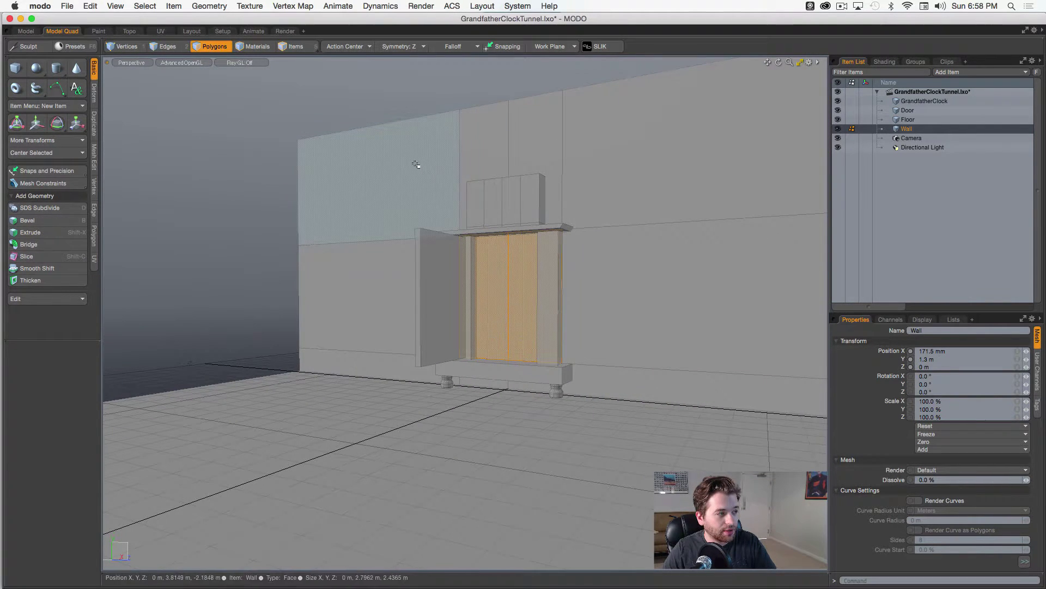
{"action": "key", "text": "ctrl+space"}
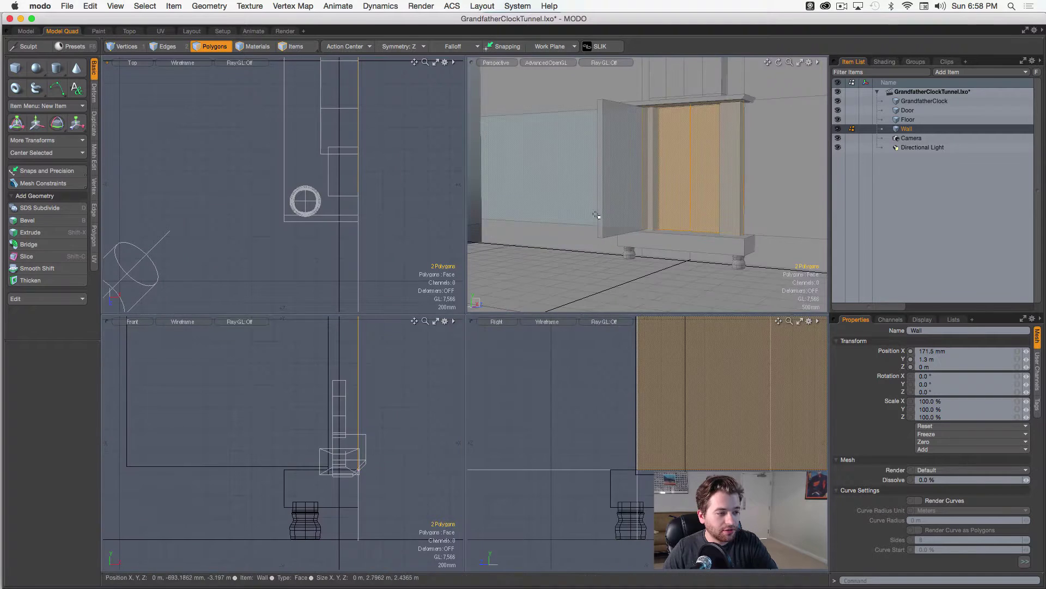
{"action": "key", "text": "ctrl+space"}
{"action": "scroll", "coordinate": [507, 267], "scroll_direction": "down", "scroll_amount": 5}
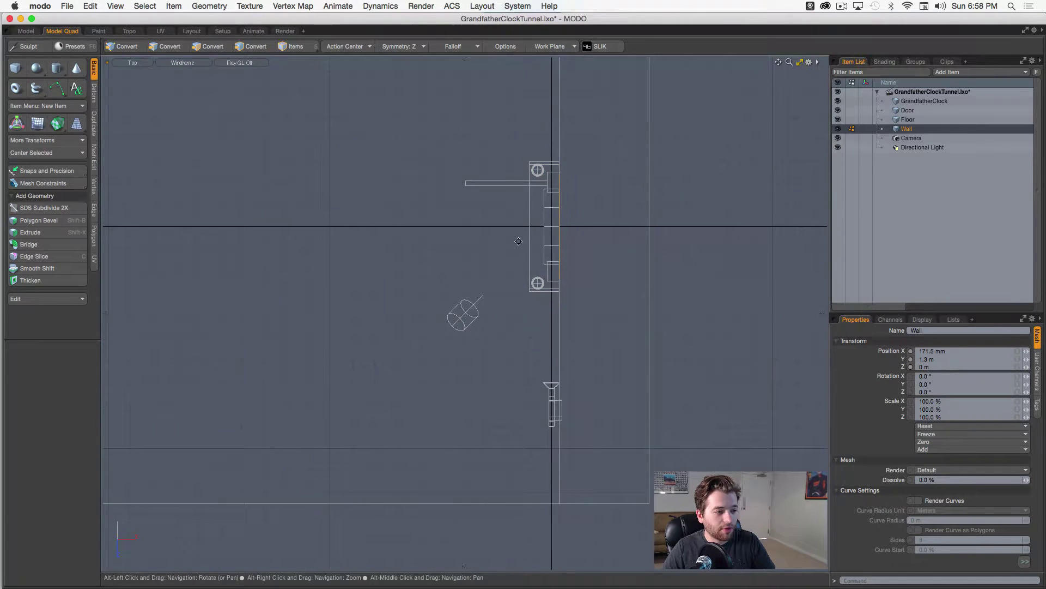
{"action": "middle_click_drag", "start_coordinate": [508, 239], "coordinate": [456, 267], "text": "alt"}
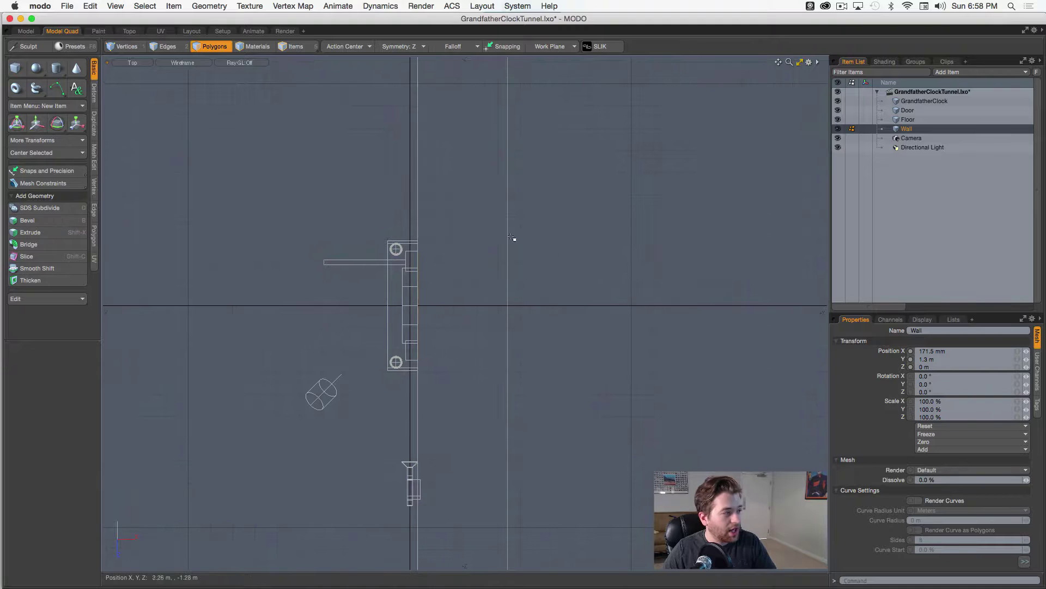
{"action": "left_click", "coordinate": [64, 92]}
{"action": "left_click", "coordinate": [64, 90]}
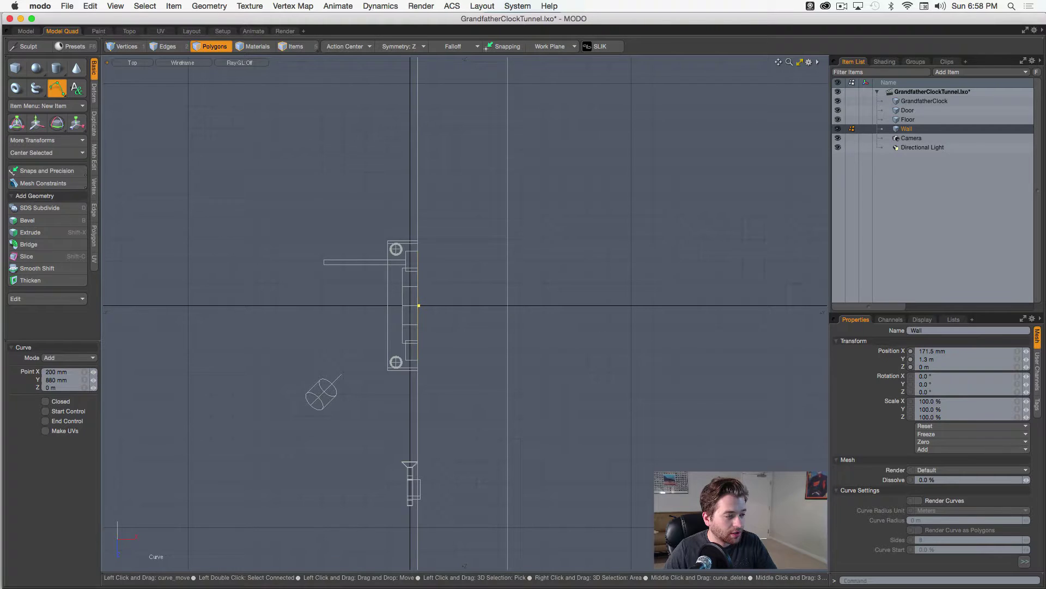
{"action": "key", "text": "super+z"}
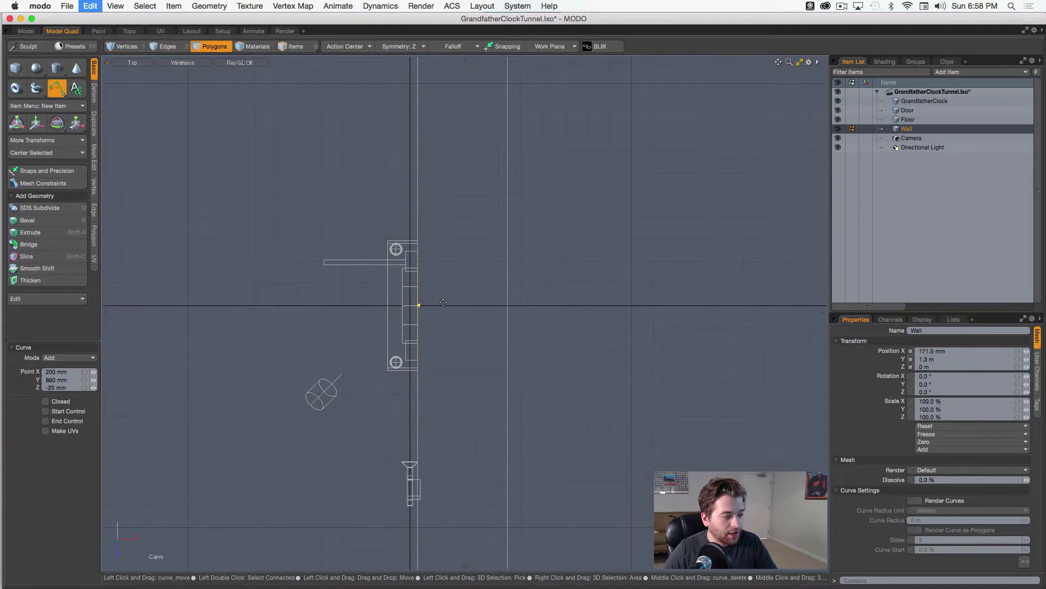
Enable snapping and exclude the grid from the snap types, leaving only Vertex active
{"action": "key", "text": "F11"}
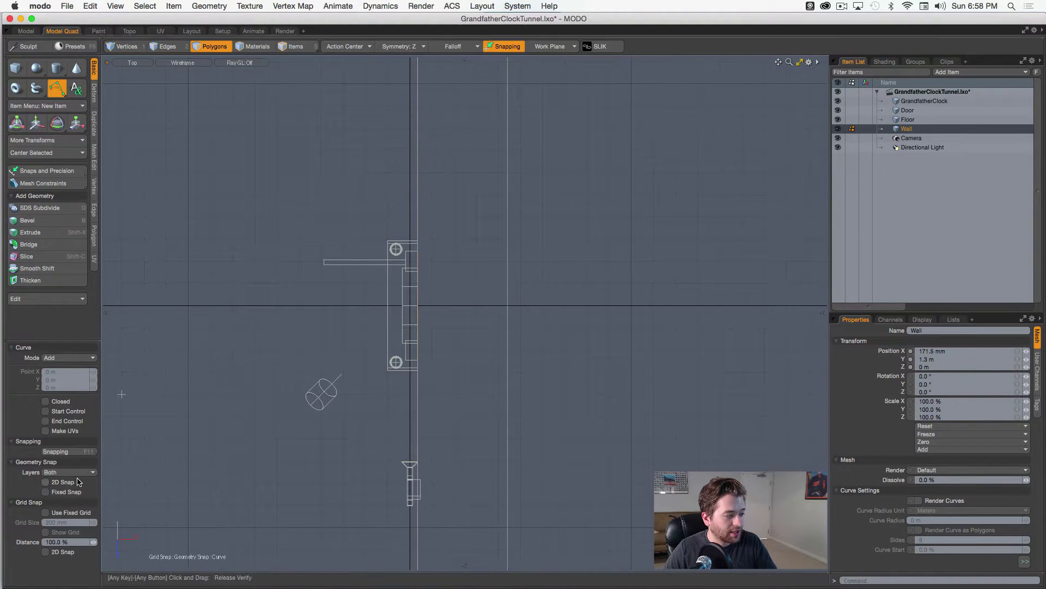
{"action": "left_click", "coordinate": [55, 452]}
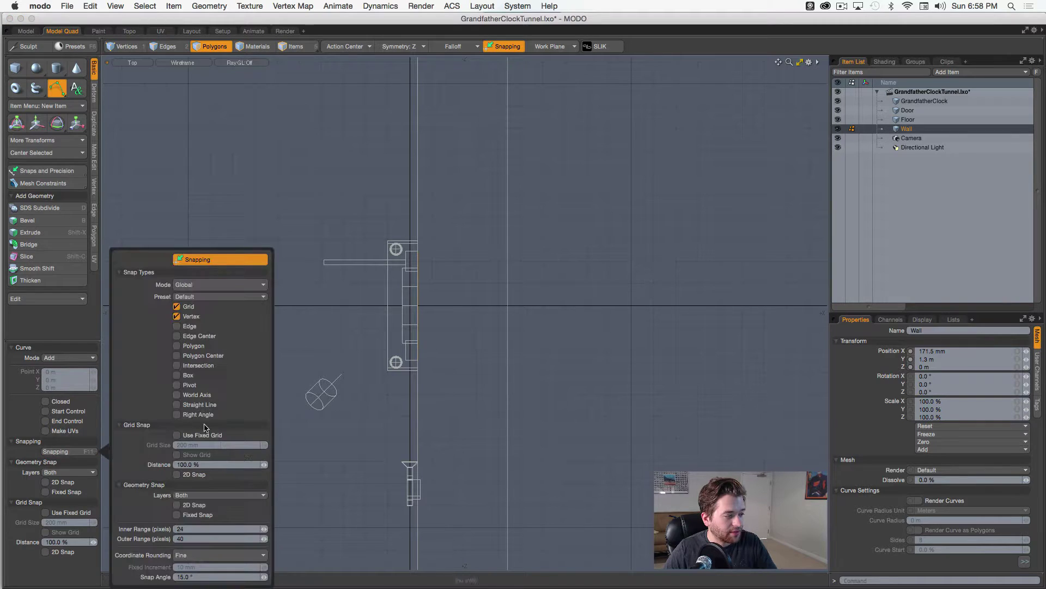
{"action": "left_click", "coordinate": [176, 307]}
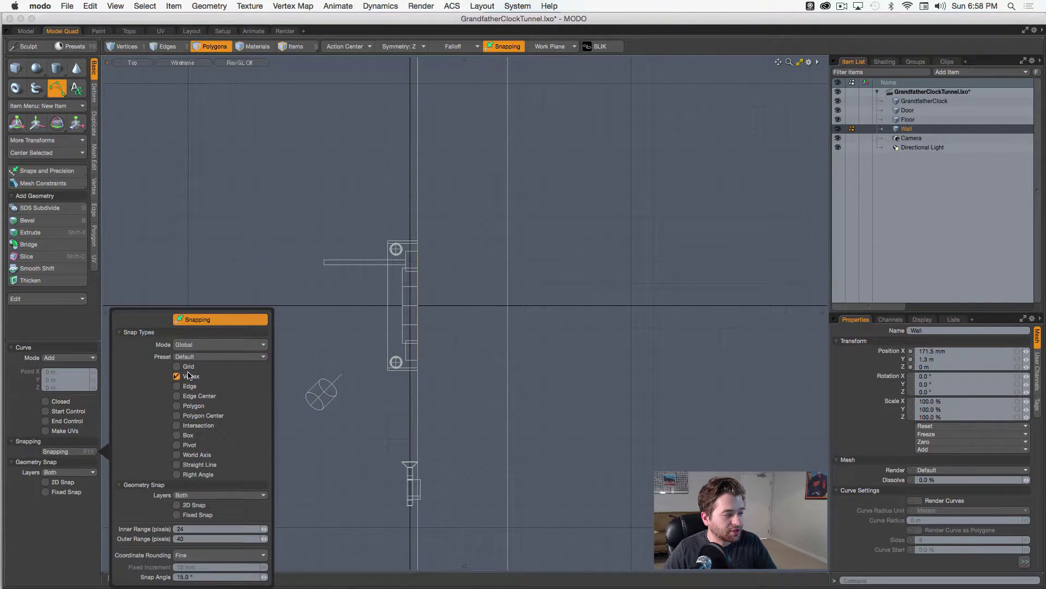
{"action": "left_click", "coordinate": [506, 47], "text": "ctrl"}
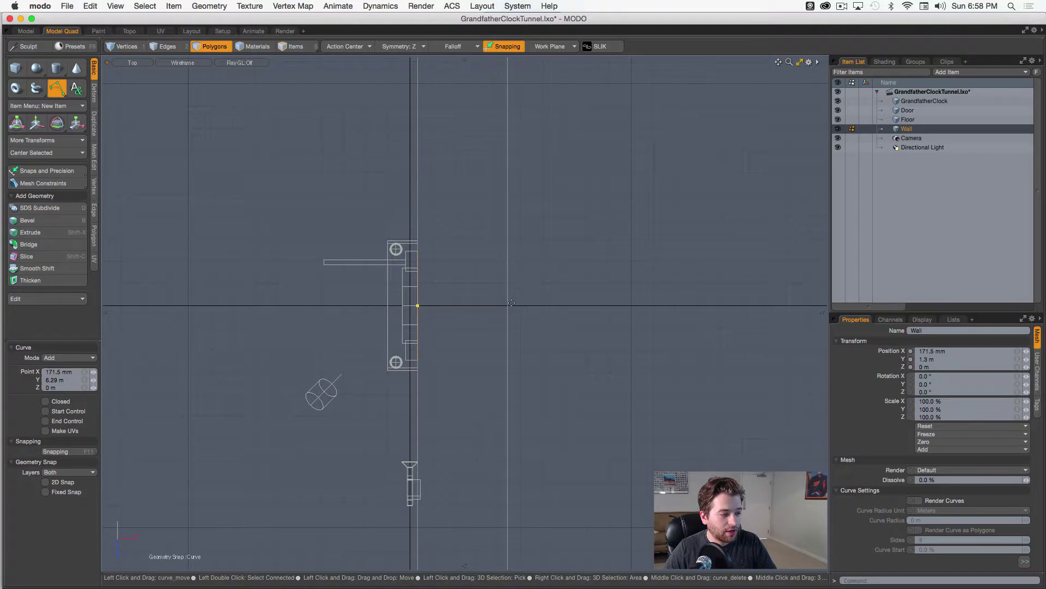
Undo the mirrored trial curve behind the wall and set Symmetry to Off
{"action": "mouse_move", "coordinate": [527, 298]}
{"action": "left_mouse_down"}
{"action": "mouse_move", "coordinate": [554, 303]}
{"action": "mouse_move", "coordinate": [530, 293]}
{"action": "left_mouse_up"}
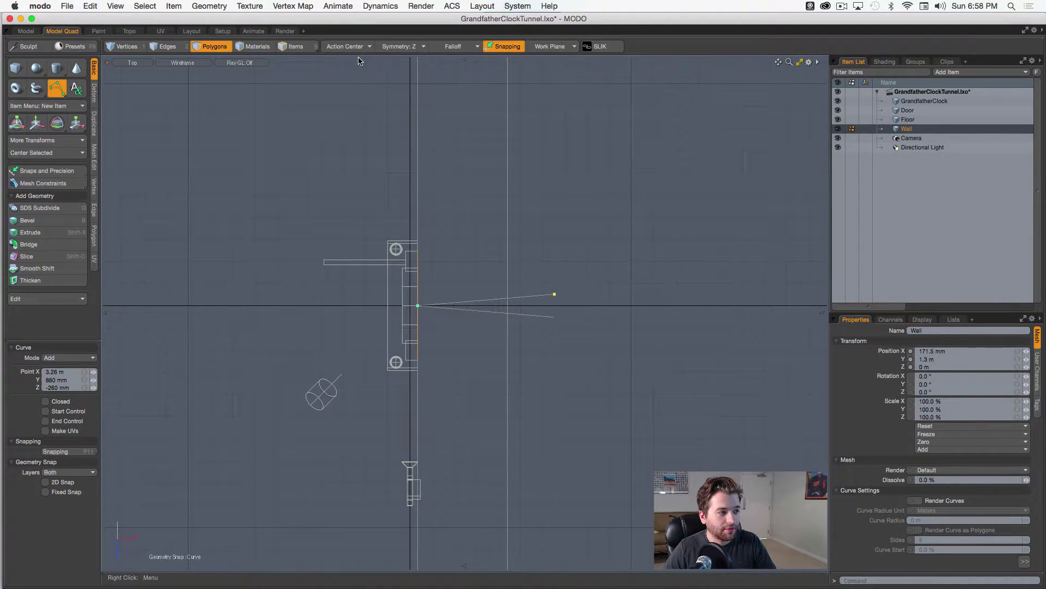
{"action": "key", "text": "super+z"}
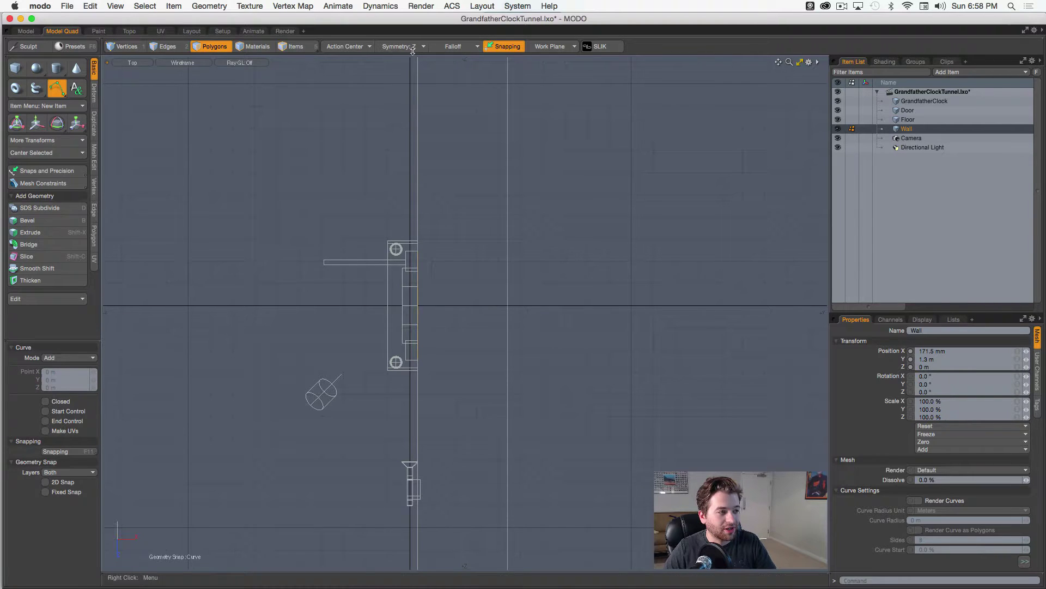
{"action": "left_click", "coordinate": [406, 46]}
{"action": "left_click", "coordinate": [410, 21]}
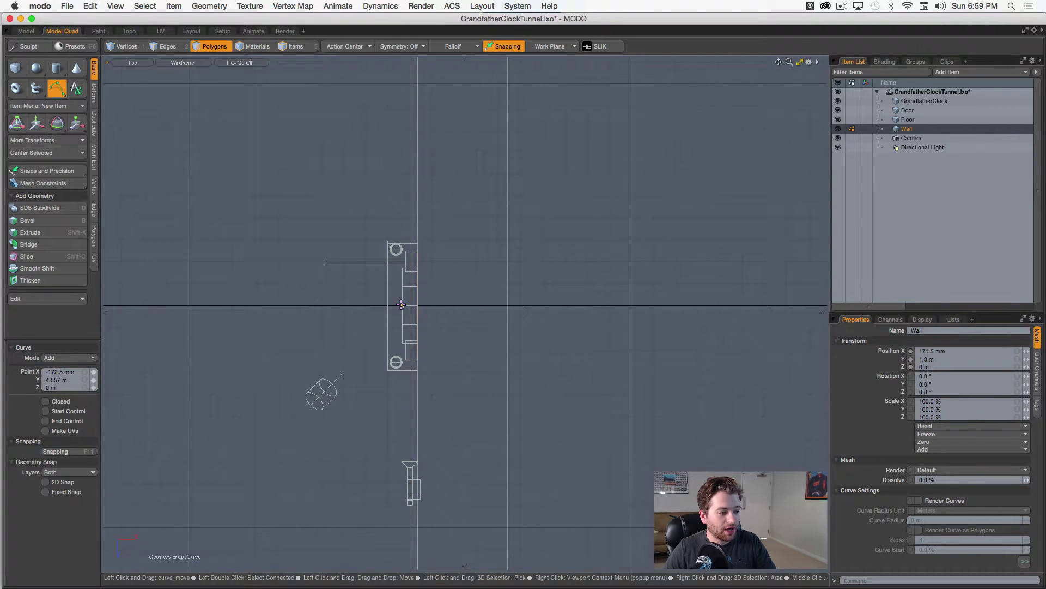
Draw a gently bending five-point curve in the top view from the wall's centre behind the clock to about X 14.7 m, Z 3.2 m
{"action": "left_click_drag", "start_coordinate": [526, 300], "coordinate": [514, 276]}
{"action": "scroll", "coordinate": [514, 276], "scroll_direction": "down", "scroll_amount": 3}
{"action": "left_click_drag", "start_coordinate": [652, 310], "coordinate": [672, 327]}
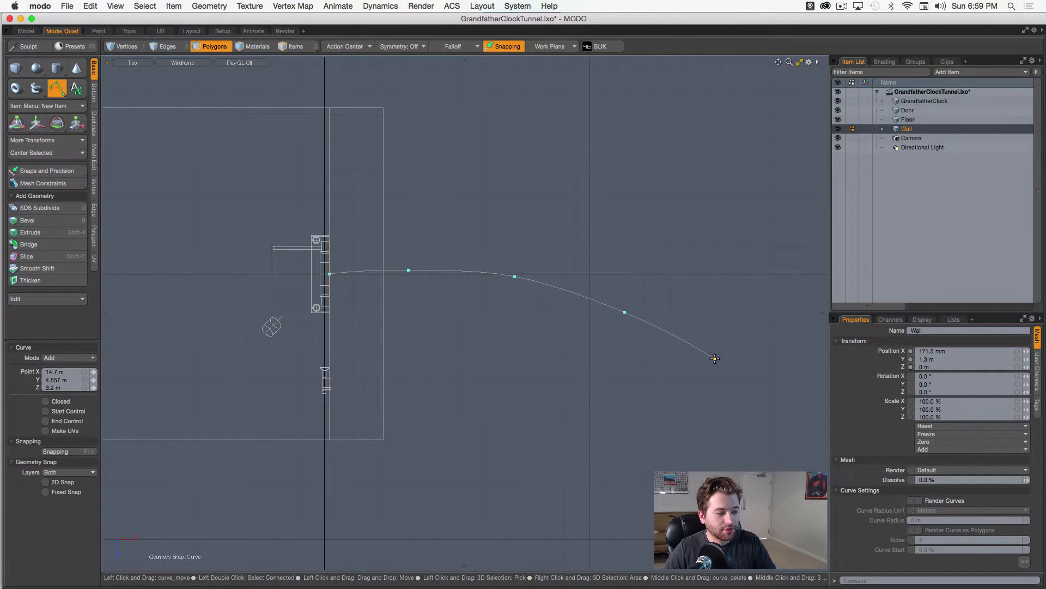
{"action": "left_click_drag", "start_coordinate": [449, 330], "coordinate": [497, 330], "text": "alt"}
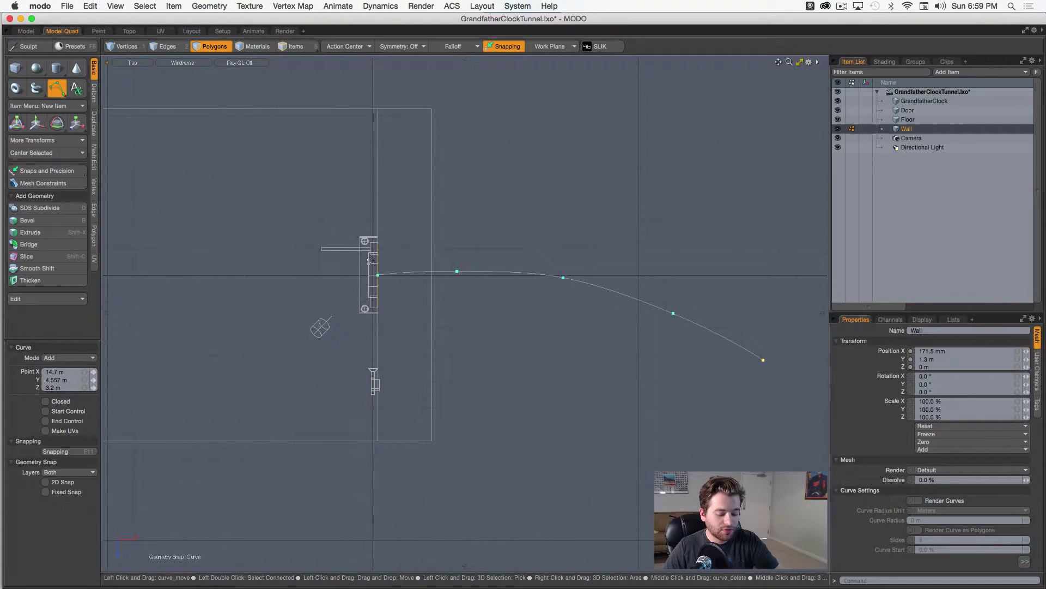
In the perspective view, select all the curve's vertices and flatten them by setting Scale Y to 0%
{"action": "key", "text": "ctrl+space"}
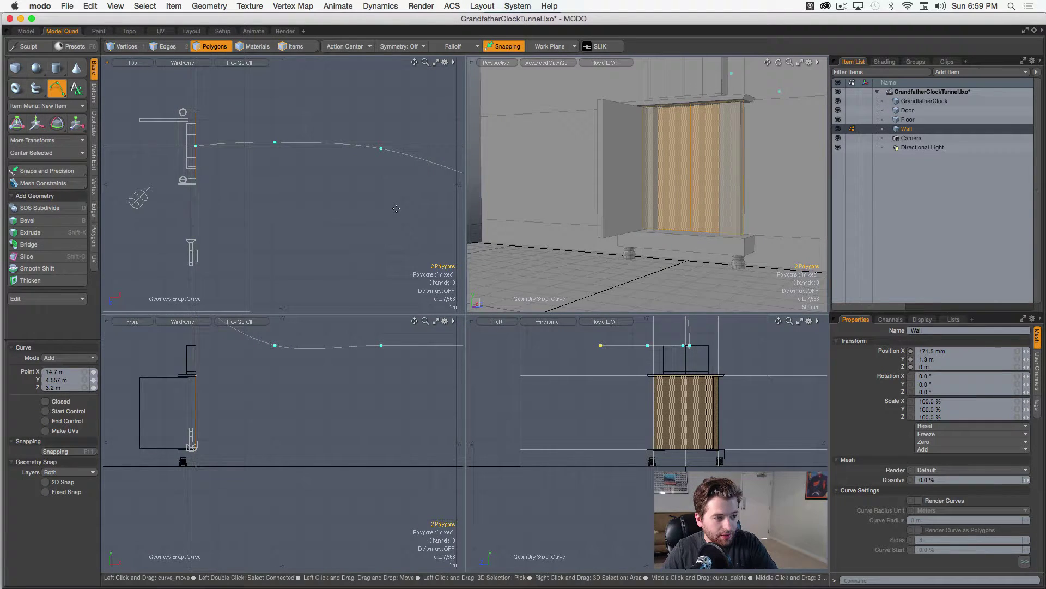
{"action": "key", "text": "ctrl+space"}
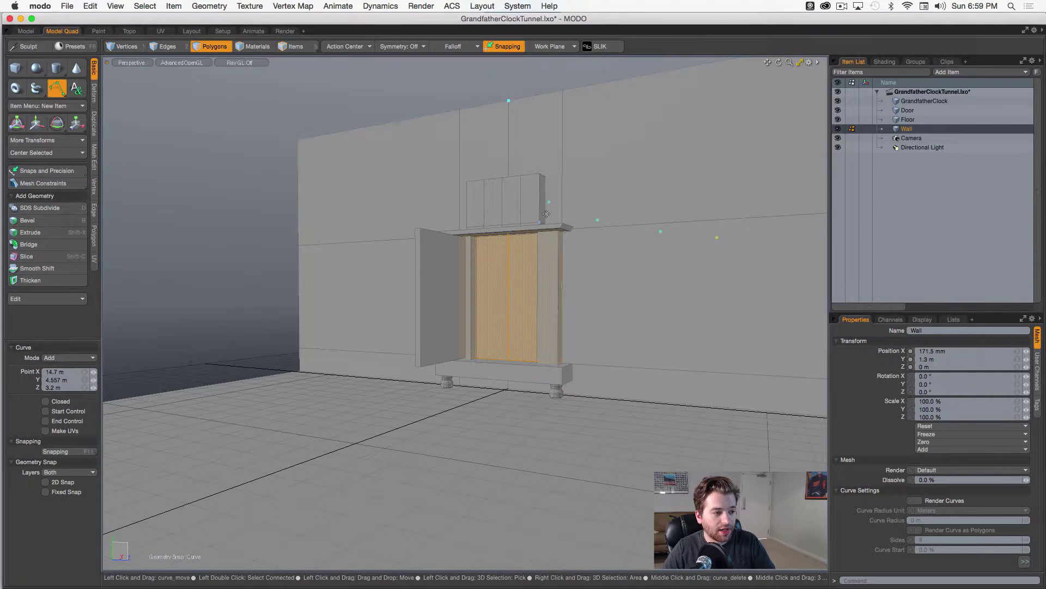
{"action": "left_click_drag", "start_coordinate": [547, 214], "coordinate": [467, 223], "text": "alt"}
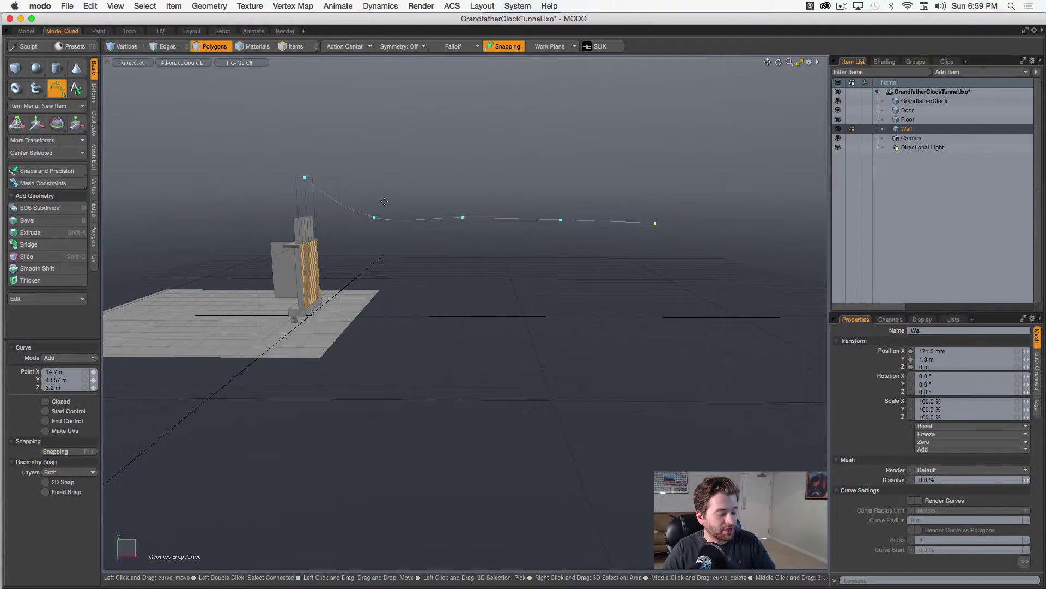
{"action": "key", "text": "1"}
{"action": "right_click_drag", "start_coordinate": [751, 153], "coordinate": [300, 226]}
{"action": "right_click_drag", "start_coordinate": [355, 148], "coordinate": [397, 189], "text": "ctrl"}
{"action": "left_click_drag", "start_coordinate": [443, 211], "coordinate": [374, 215], "text": "alt"}
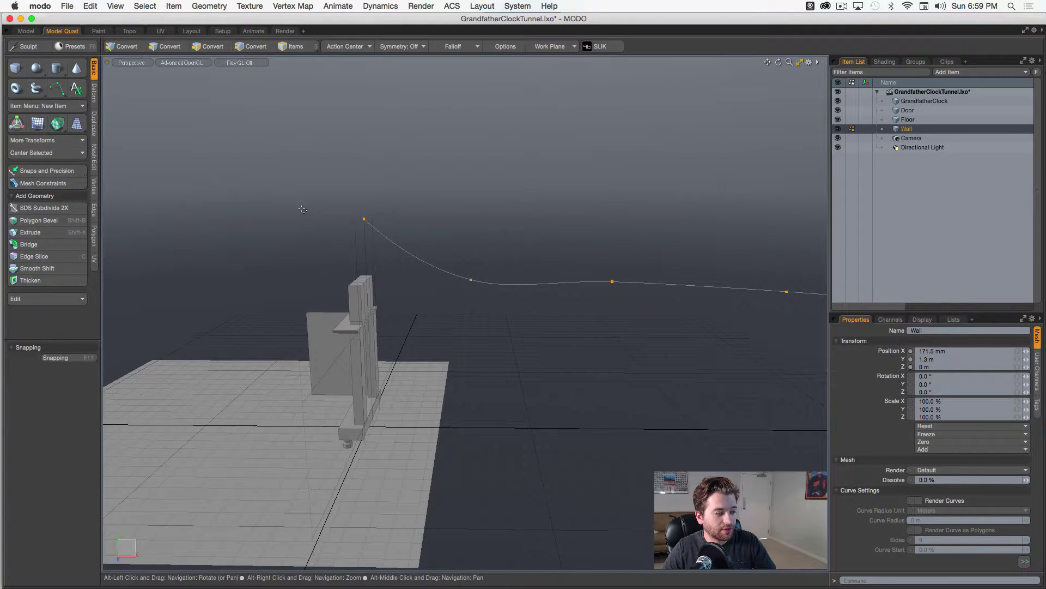
{"action": "key", "text": "w"}
{"action": "middle_click_drag", "start_coordinate": [710, 335], "coordinate": [557, 330], "text": "alt"}
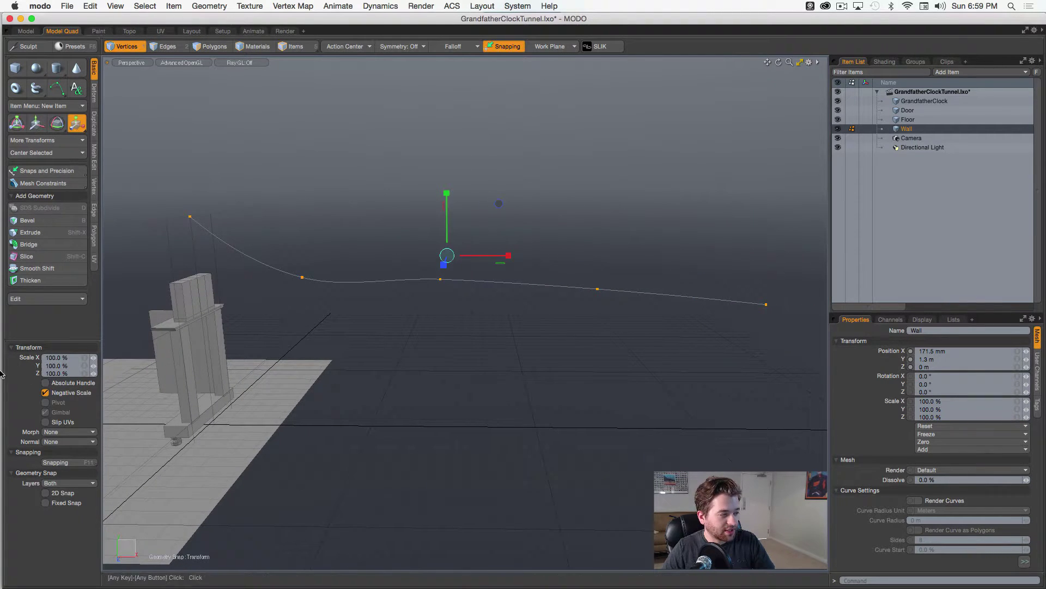
{"action": "type", "text": "0"}
{"action": "key", "text": "Return"}
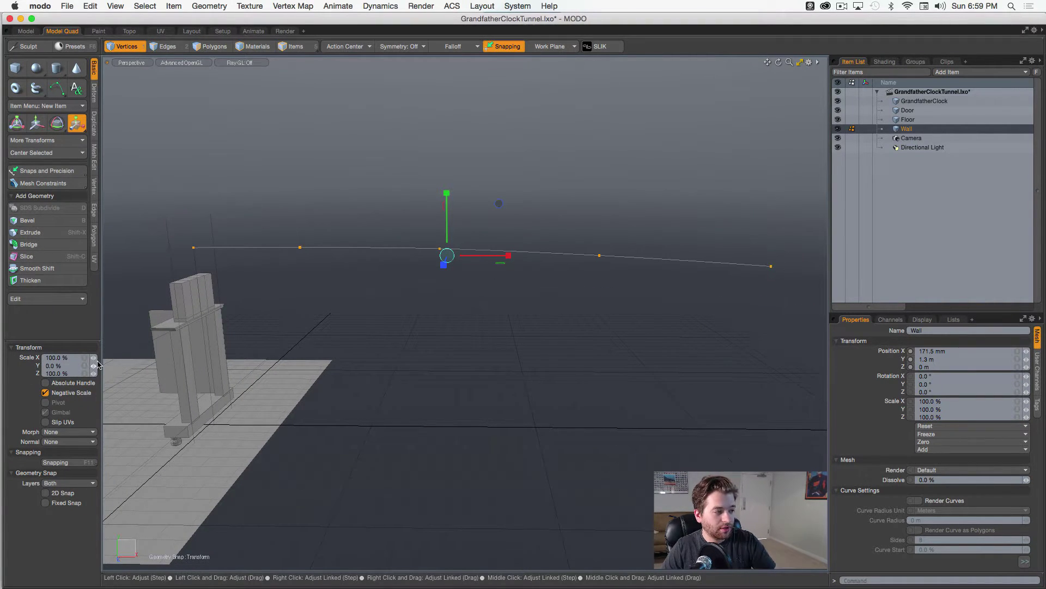
Select the wall's top boundary edges, including the V-shaped notch, and flatten them by setting Scale Y to 0%
{"action": "left_click_drag", "start_coordinate": [320, 264], "coordinate": [420, 259], "text": "alt"}
{"action": "key", "text": "space"}
{"action": "key", "text": "2"}
{"action": "key", "text": "5"}
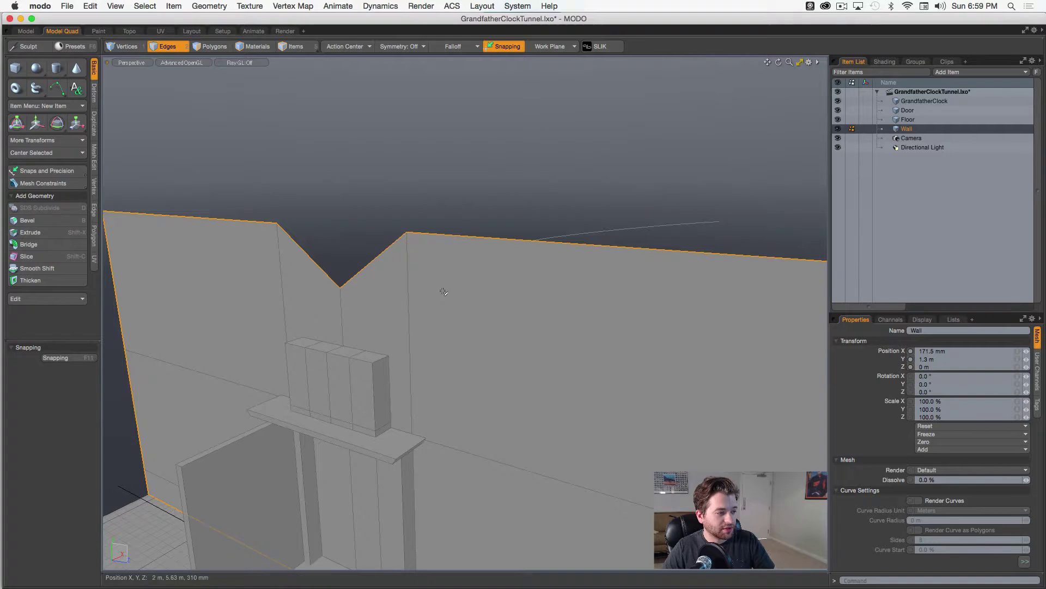
{"action": "scroll", "coordinate": [490, 338], "scroll_direction": "down", "scroll_amount": 5}
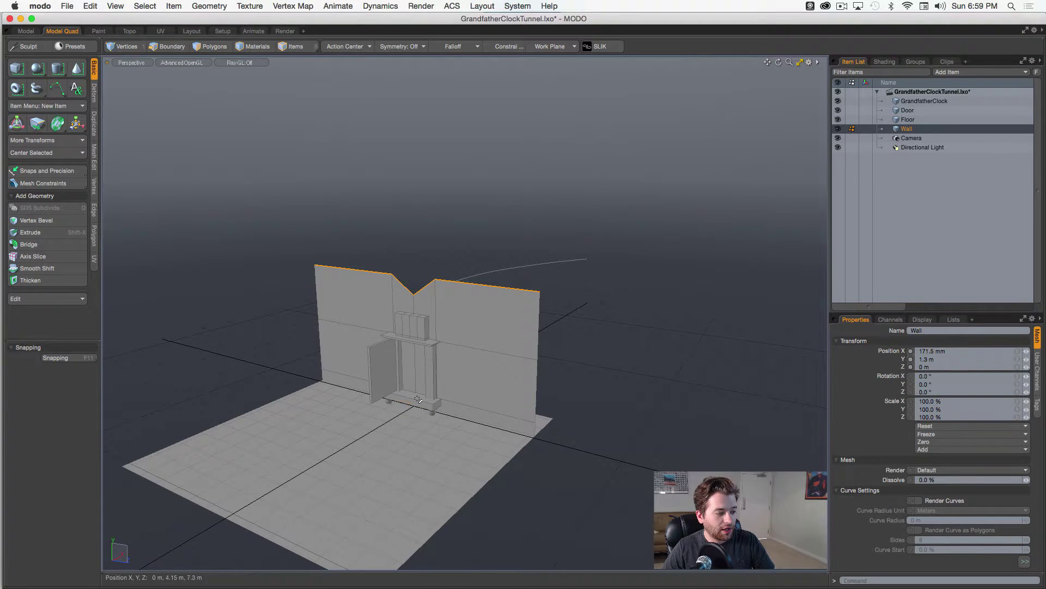
{"action": "mouse_move", "coordinate": [462, 367]}
{"action": "left_mouse_down", "text": "alt"}
{"action": "mouse_move", "coordinate": [320, 374]}
{"action": "mouse_move", "coordinate": [464, 364]}
{"action": "left_mouse_up", "text": "alt"}
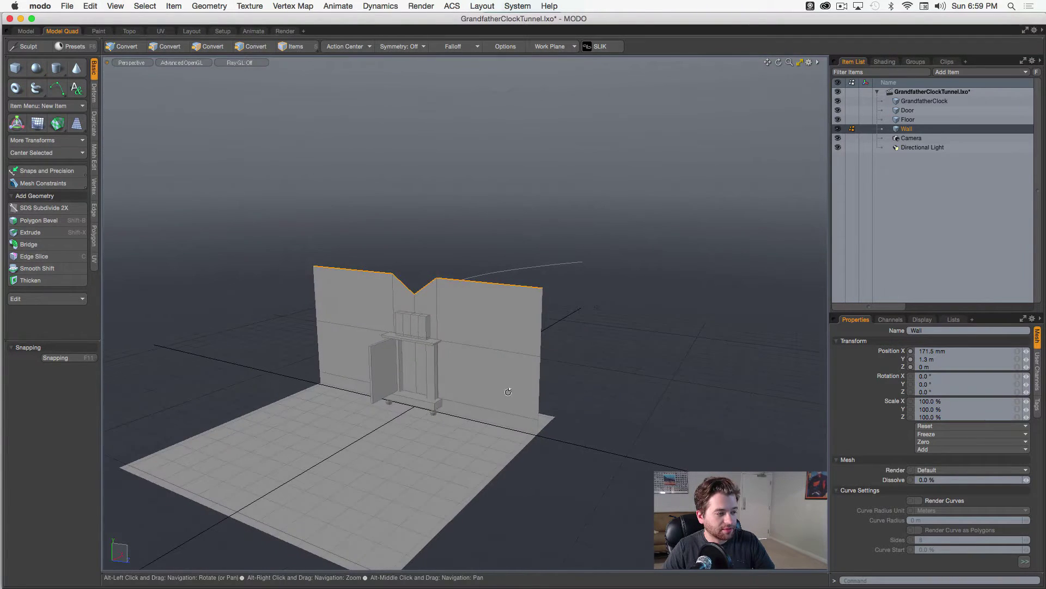
{"action": "type", "text": "r"}
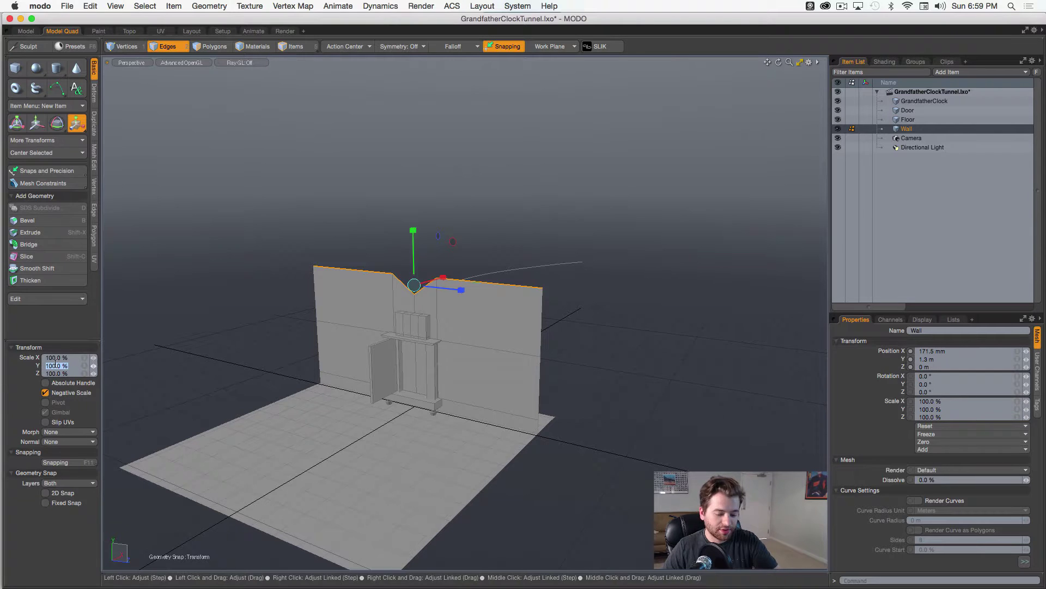
{"action": "type", "text": "0"}
{"action": "key", "text": "Return"}
Move the wall's flattened top edge upward to make the wall taller, then drop the tool and clear the selection
{"action": "key", "text": "w"}
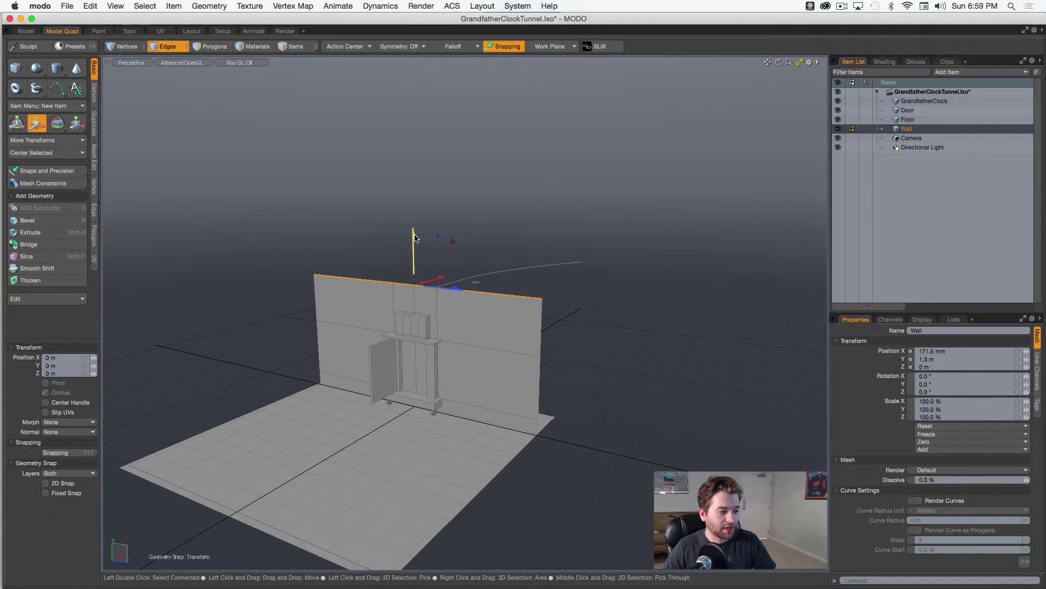
{"action": "left_click_drag", "start_coordinate": [413, 228], "coordinate": [414, 207]}
{"action": "key", "text": "q"}
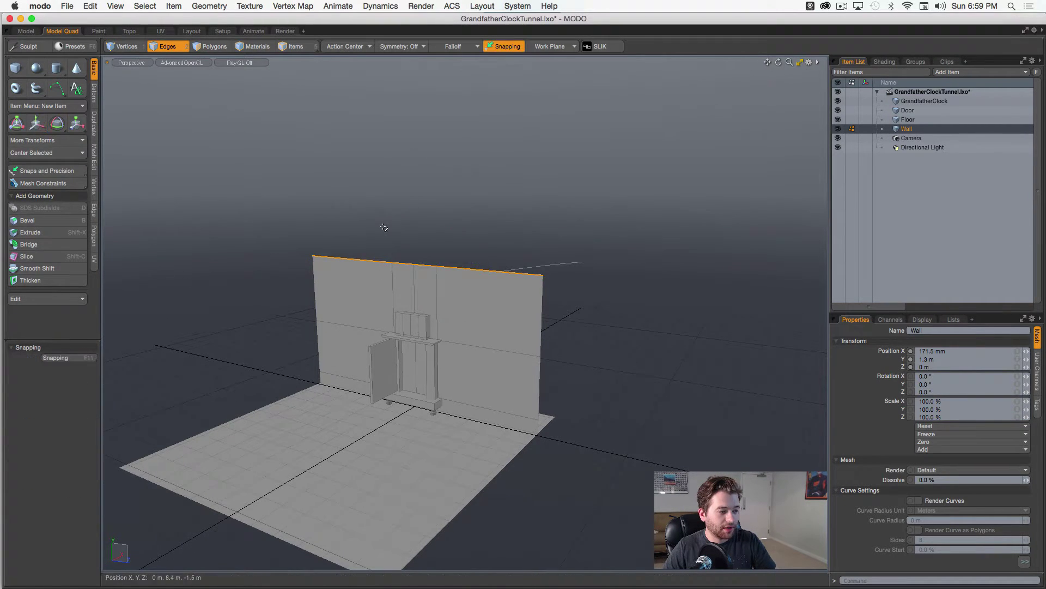
{"action": "left_click", "coordinate": [386, 229]}
Select the whole path curve and lower it about 3.24 m in Y so it starts behind the clock's opening
{"action": "left_click_drag", "start_coordinate": [648, 289], "coordinate": [510, 274], "text": "alt"}
{"action": "double_click", "coordinate": [516, 272]}
{"action": "left_click_drag", "start_coordinate": [524, 310], "coordinate": [576, 268], "text": "alt"}
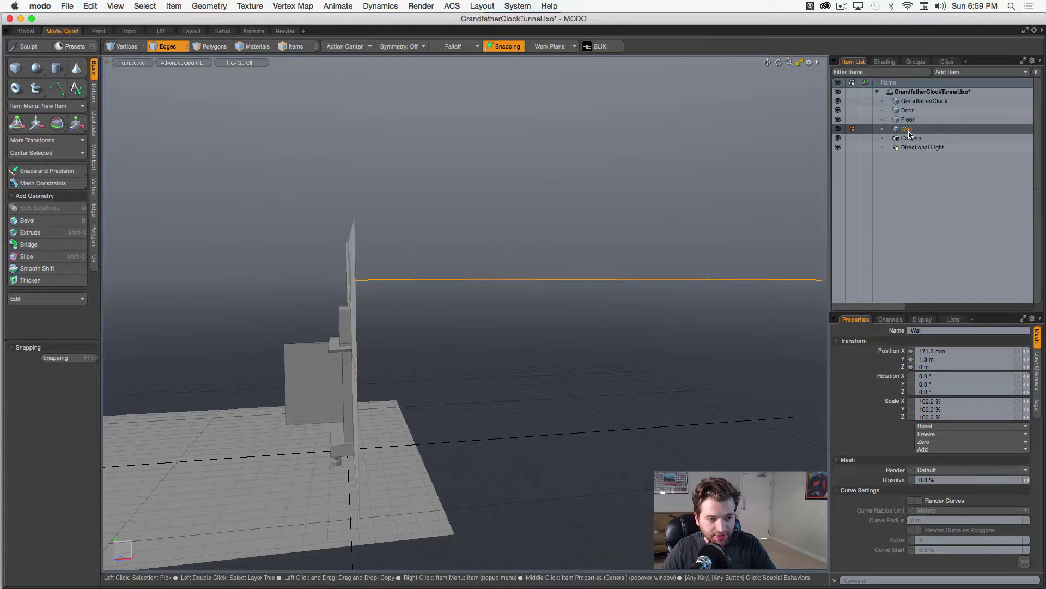
{"action": "left_click_drag", "start_coordinate": [450, 338], "coordinate": [461, 347], "text": "alt"}
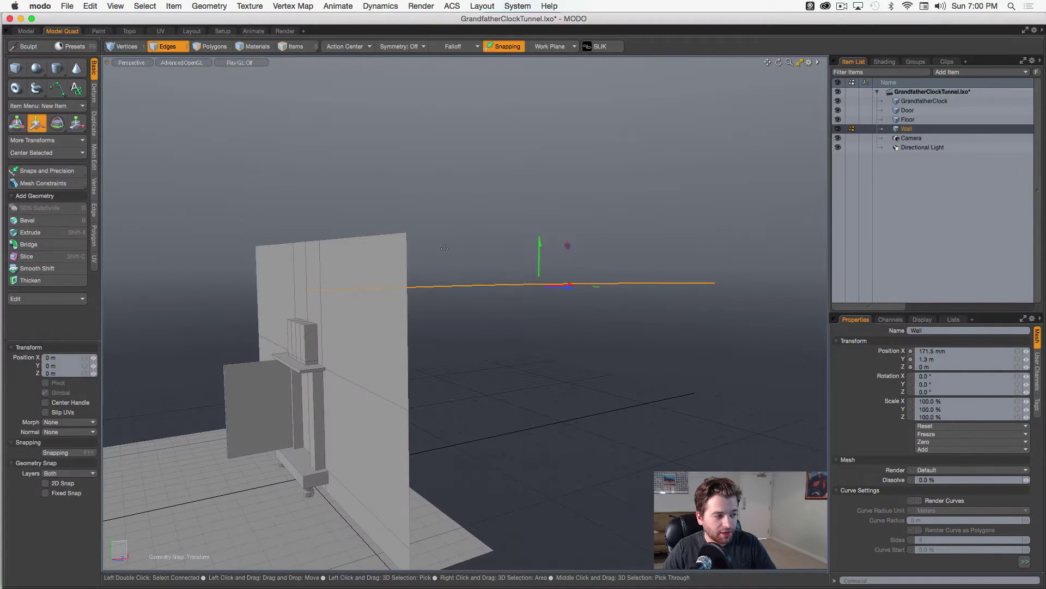
{"action": "left_click_drag", "start_coordinate": [535, 243], "coordinate": [519, 341]}
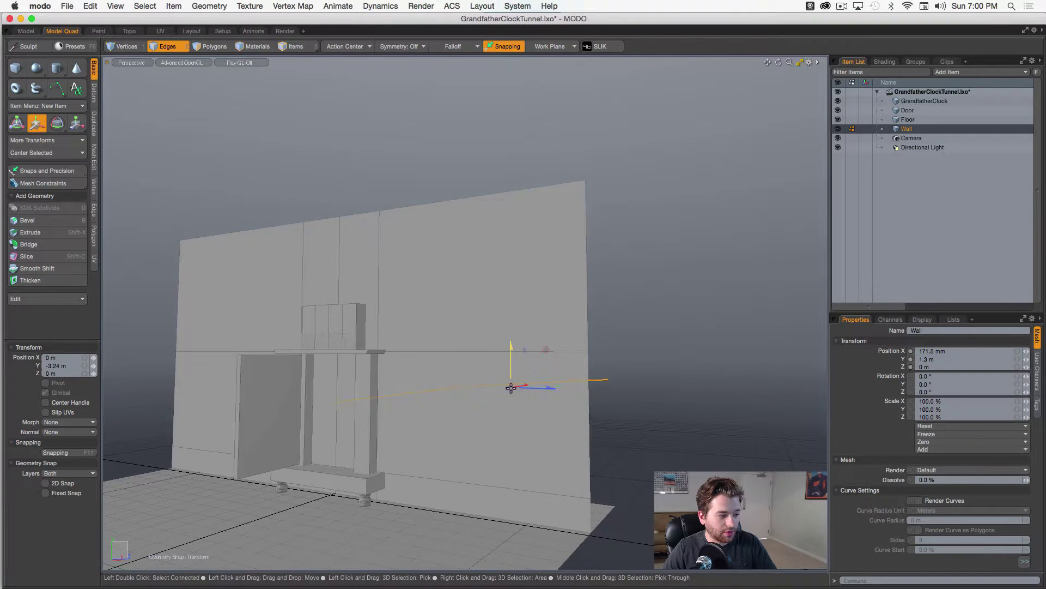
{"action": "key", "text": "space"}
{"action": "key", "text": "space"}
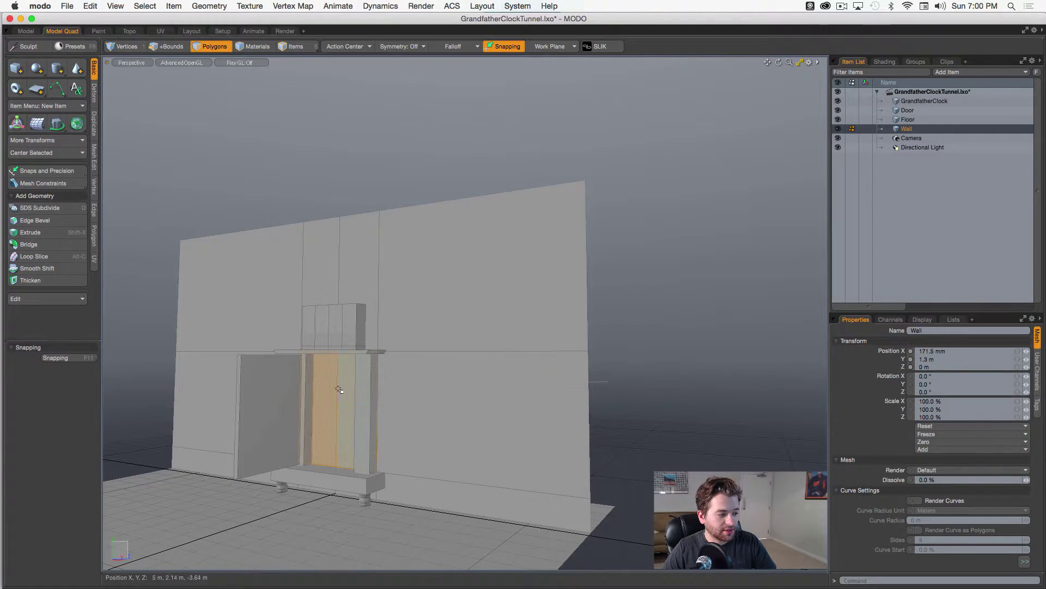
Select the two wall polygons behind the clock's opening together with the path curve and sweep them with Curve Extrude in 24 steps
{"action": "left_click_drag", "start_coordinate": [379, 418], "coordinate": [489, 377], "text": "alt"}
{"action": "double_click", "coordinate": [471, 381], "text": "shift"}
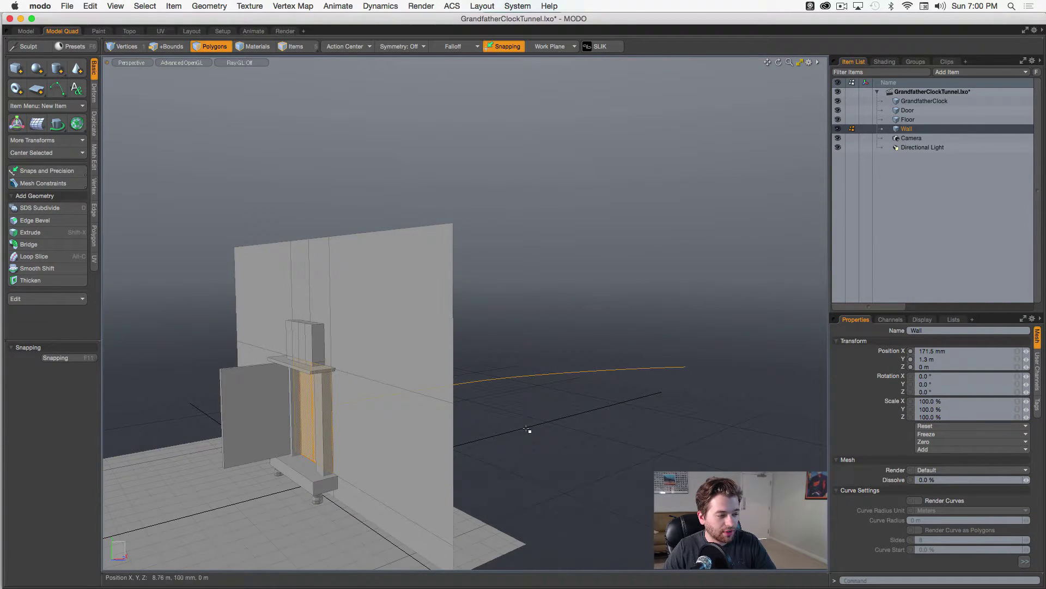
{"action": "left_click", "coordinate": [95, 117]}
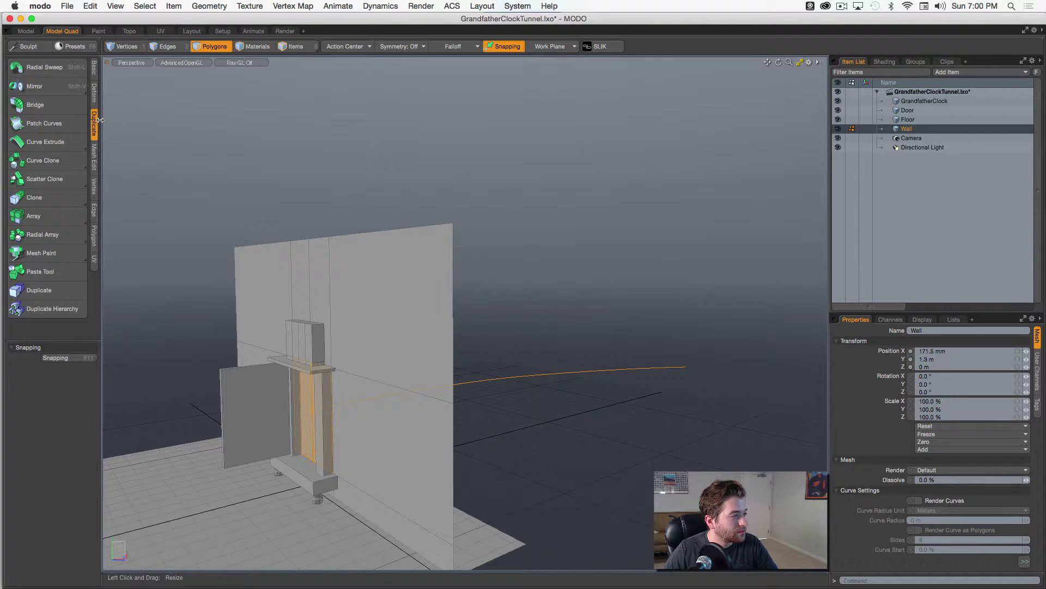
{"action": "left_click_drag", "start_coordinate": [573, 329], "coordinate": [545, 351], "text": "alt"}
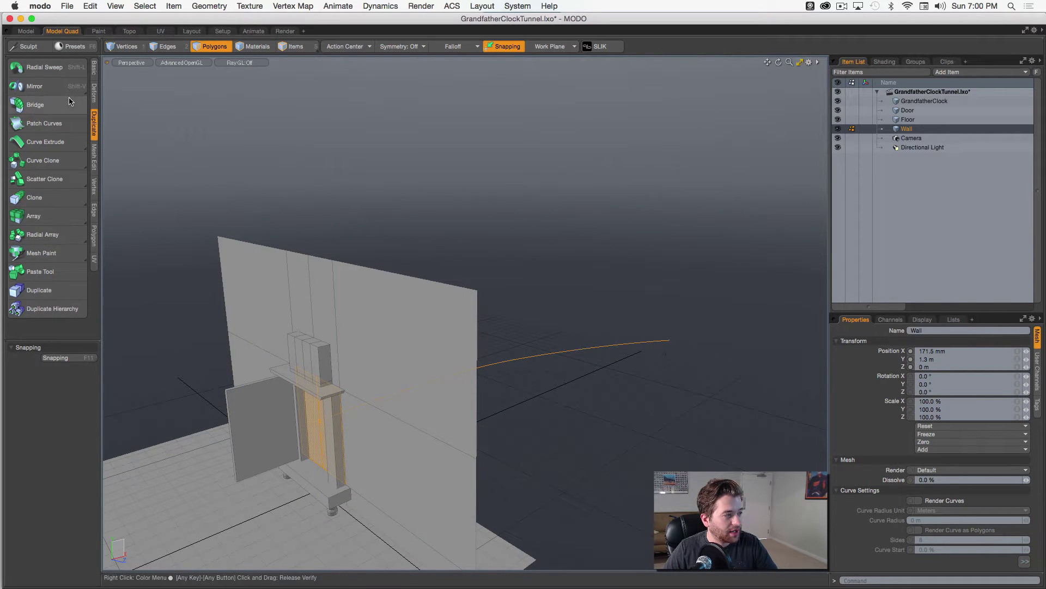
{"action": "left_click", "coordinate": [25, 143]}
{"action": "left_click", "coordinate": [192, 378]}
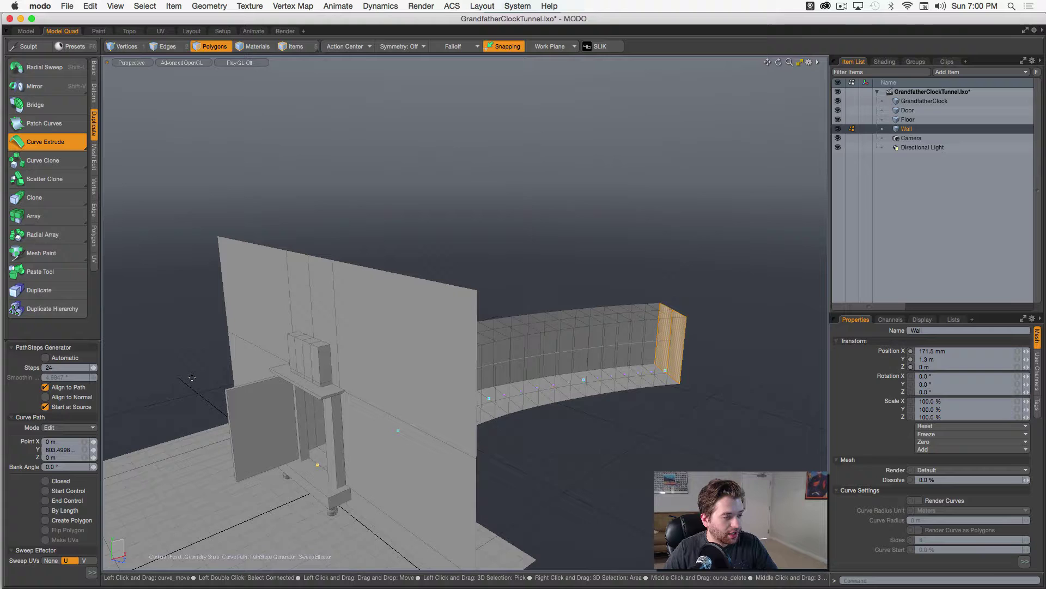
In the top view, reshape the extrusion path, moving its second point to about X 3.7 m, Z 10 mm and its end to about X 14.4 m, Z 5.6 m
{"action": "mouse_move", "coordinate": [524, 353]}
{"action": "left_mouse_down", "text": "alt"}
{"action": "mouse_move", "coordinate": [342, 416]}
{"action": "mouse_move", "coordinate": [509, 385]}
{"action": "mouse_move", "coordinate": [488, 347]}
{"action": "mouse_move", "coordinate": [515, 342]}
{"action": "left_mouse_up", "text": "alt"}
{"action": "mouse_move", "coordinate": [515, 342]}
{"action": "right_mouse_down", "text": "alt"}
{"action": "mouse_move", "coordinate": [499, 341]}
{"action": "mouse_move", "coordinate": [537, 351]}
{"action": "mouse_move", "coordinate": [513, 344]}
{"action": "right_mouse_up", "text": "alt"}
{"action": "left_click_drag", "start_coordinate": [513, 344], "coordinate": [507, 373], "text": "alt"}
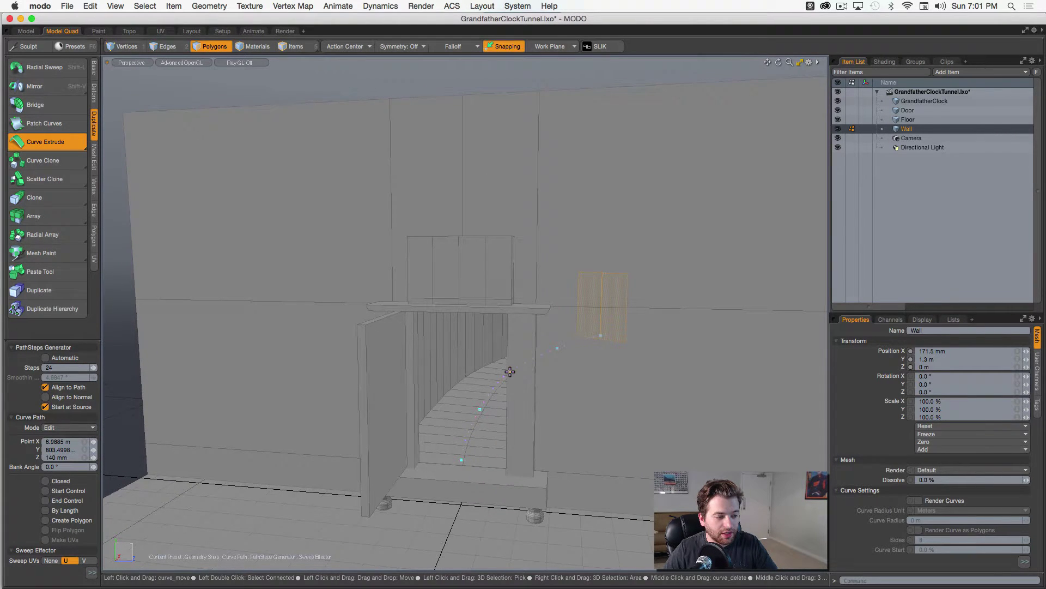
{"action": "key", "text": "ctrl+space"}
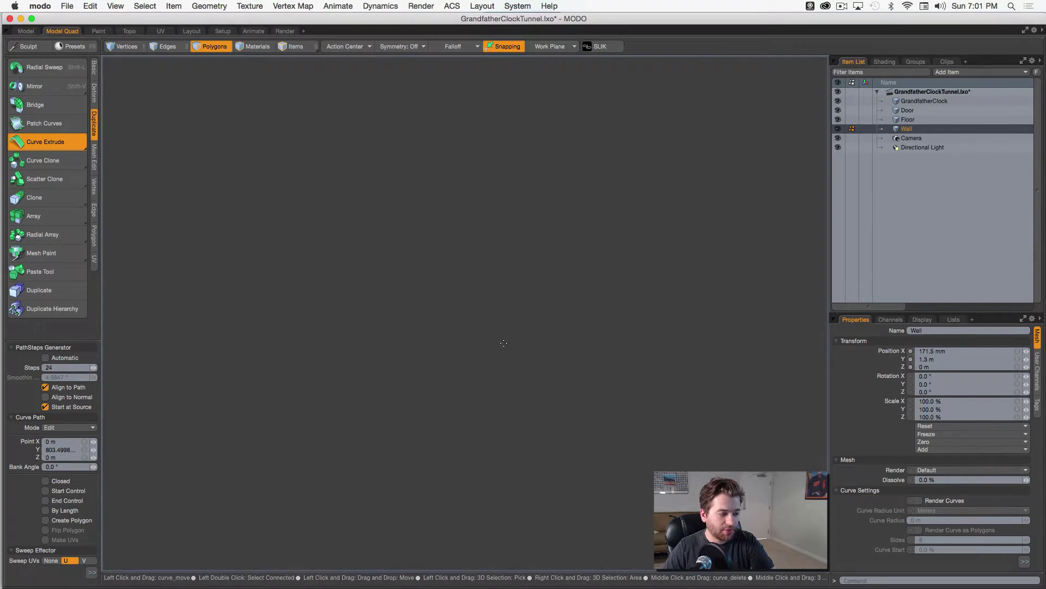
{"action": "key", "text": "ctrl+space"}
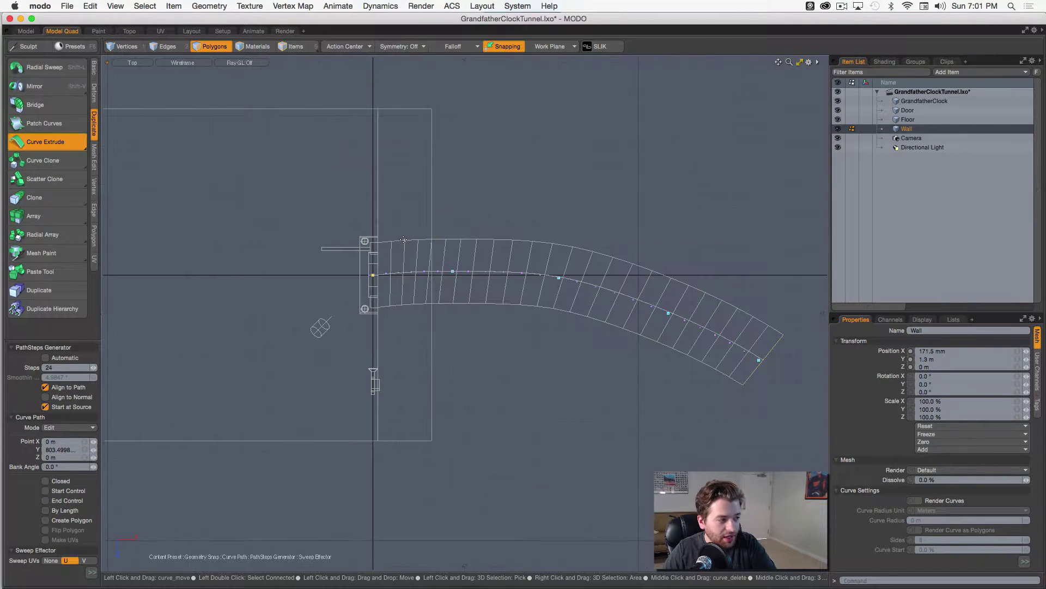
{"action": "left_click", "coordinate": [452, 272]}
{"action": "left_click_drag", "start_coordinate": [463, 274], "coordinate": [471, 275]}
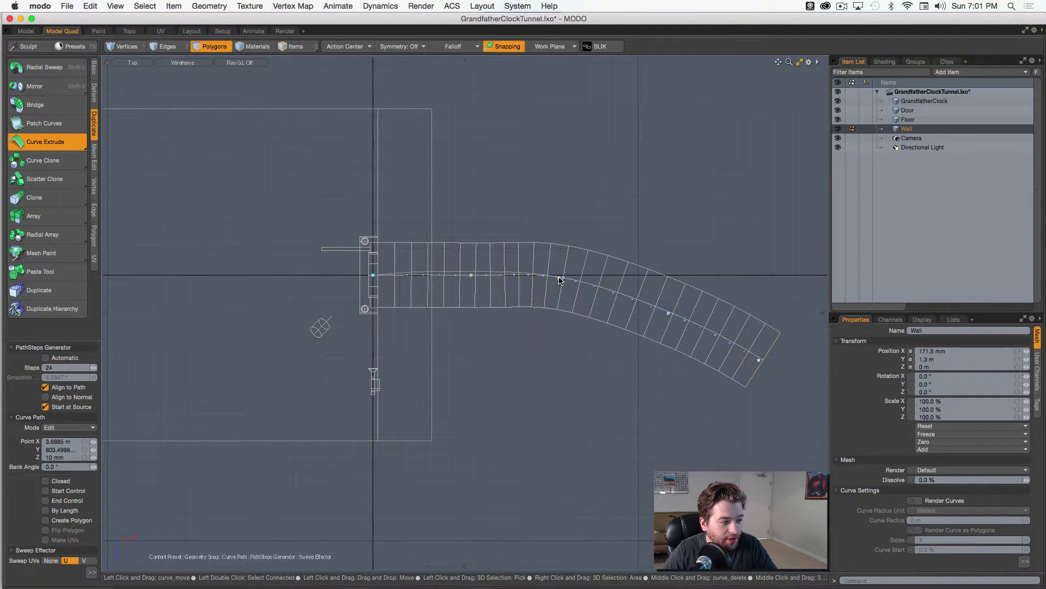
{"action": "left_click_drag", "start_coordinate": [559, 279], "coordinate": [585, 294]}
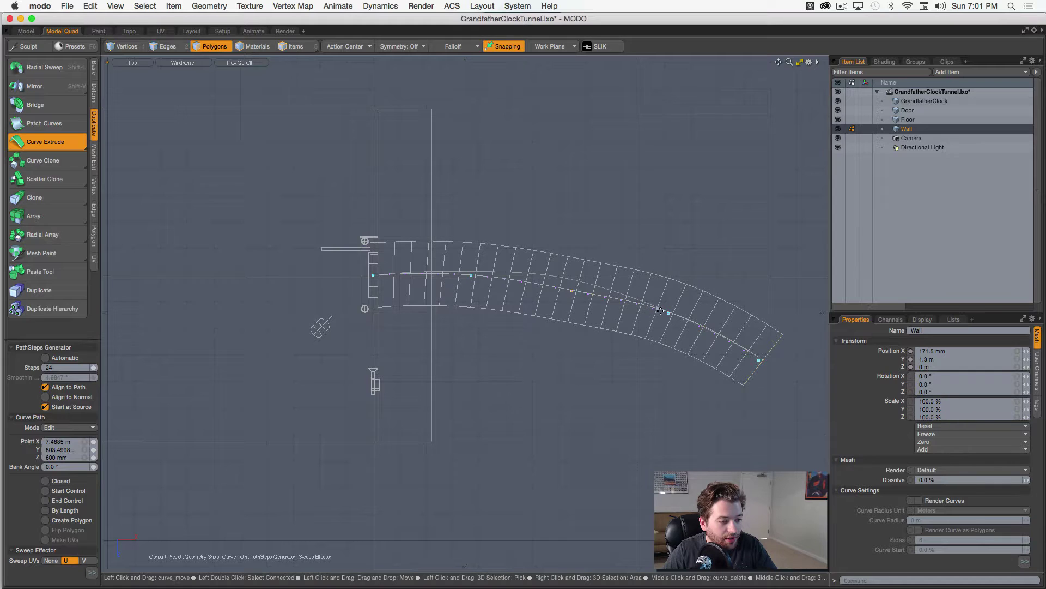
{"action": "left_click_drag", "start_coordinate": [670, 316], "coordinate": [755, 424]}
Bend the extrusion path more sharply in the top view, with its second point at about X 4.1 m, Z 310 mm, and finish the Curve Extrude
{"action": "key", "text": "0"}
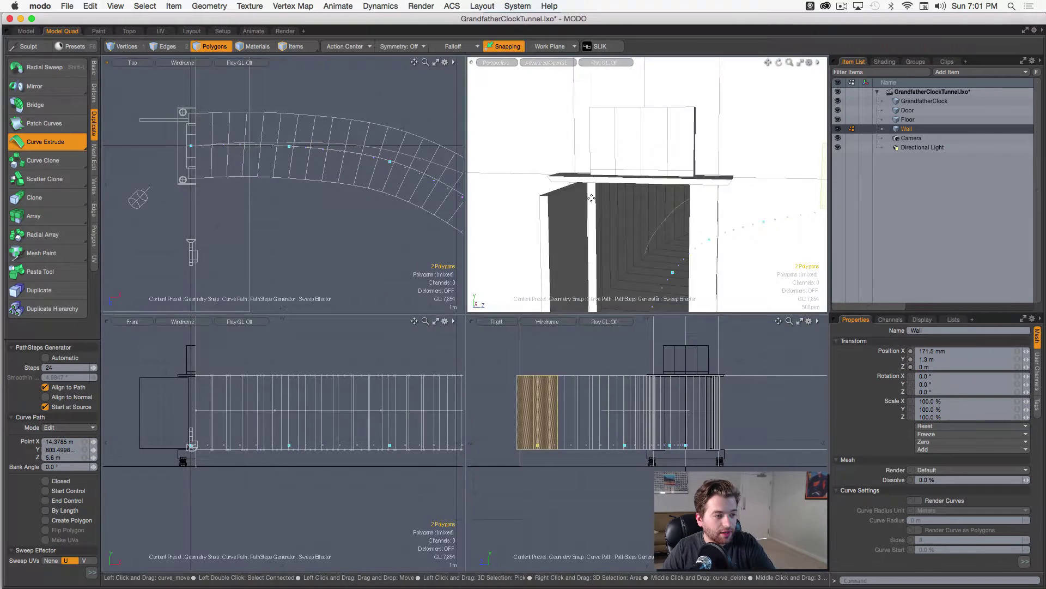
{"action": "key", "text": "0"}
{"action": "left_click_drag", "start_coordinate": [524, 392], "coordinate": [565, 364], "text": "alt"}
{"action": "left_click_drag", "start_coordinate": [598, 326], "coordinate": [577, 341], "text": "alt"}
{"action": "key", "text": "0"}
{"action": "key", "text": "ctrl+space"}
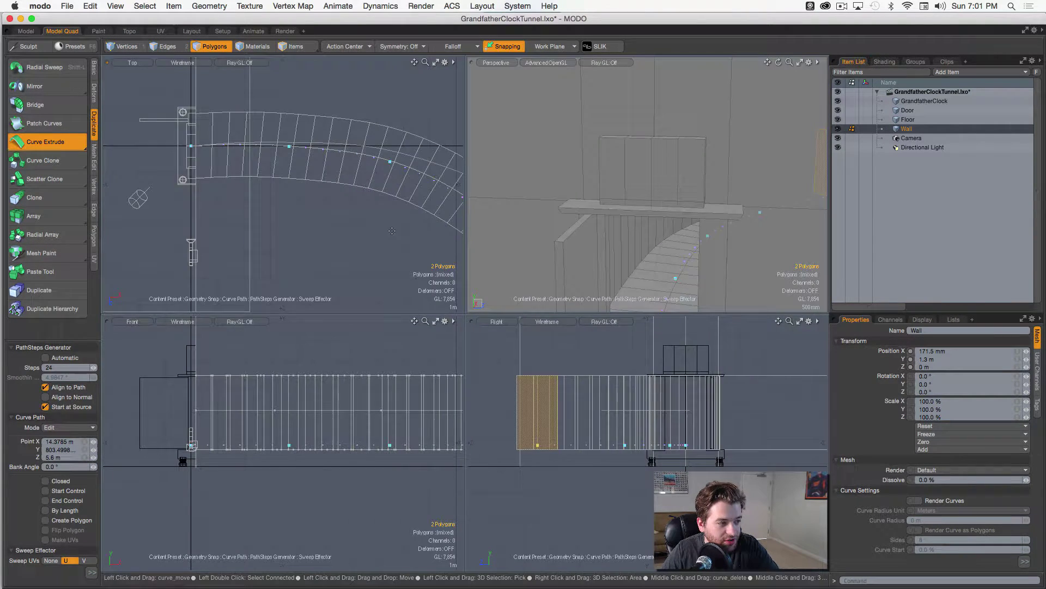
{"action": "key", "text": "ctrl+space"}
{"action": "left_click_drag", "start_coordinate": [471, 274], "coordinate": [470, 286]}
{"action": "left_click_drag", "start_coordinate": [572, 291], "coordinate": [570, 344]}
{"action": "left_click_drag", "start_coordinate": [660, 339], "coordinate": [524, 469]}
{"action": "mouse_move", "coordinate": [529, 208]}
{"action": "left_mouse_down"}
{"action": "mouse_move", "coordinate": [548, 192]}
{"action": "mouse_move", "coordinate": [539, 201]}
{"action": "left_mouse_up"}
{"action": "left_click_drag", "start_coordinate": [572, 316], "coordinate": [580, 323]}
{"action": "left_click_drag", "start_coordinate": [428, 153], "coordinate": [440, 147]}
{"action": "key", "text": "KP_0"}
{"action": "key", "text": "KP_0"}
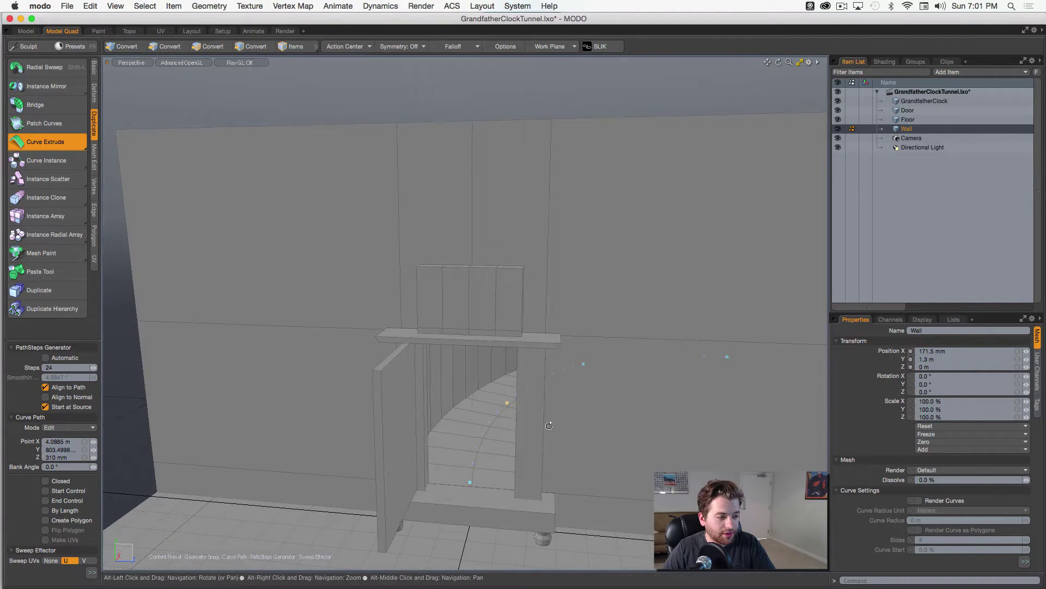
{"action": "left_click_drag", "start_coordinate": [551, 425], "coordinate": [570, 406], "text": "alt"}
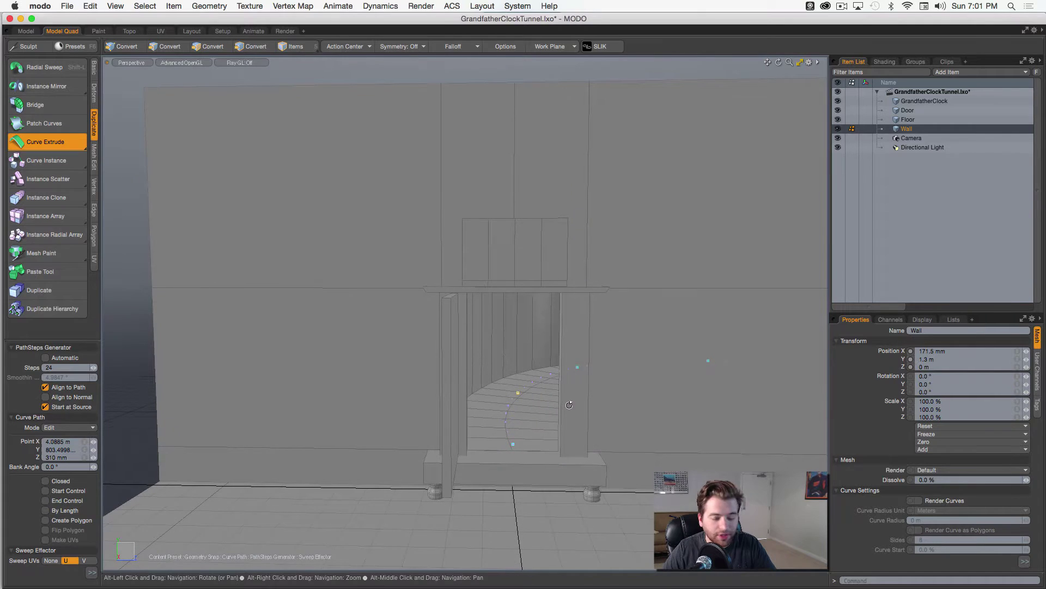
{"action": "middle_click_drag", "start_coordinate": [570, 406], "coordinate": [554, 386], "text": "alt"}
{"action": "mouse_move", "coordinate": [554, 386]}
{"action": "left_mouse_down", "text": "alt"}
{"action": "mouse_move", "coordinate": [512, 379]}
{"action": "mouse_move", "coordinate": [493, 389]}
{"action": "left_mouse_up", "text": "alt"}
{"action": "key", "text": "q"}
{"action": "scroll", "coordinate": [486, 371], "scroll_direction": "up", "scroll_amount": 3}
{"action": "left_click_drag", "start_coordinate": [432, 434], "coordinate": [517, 397]}
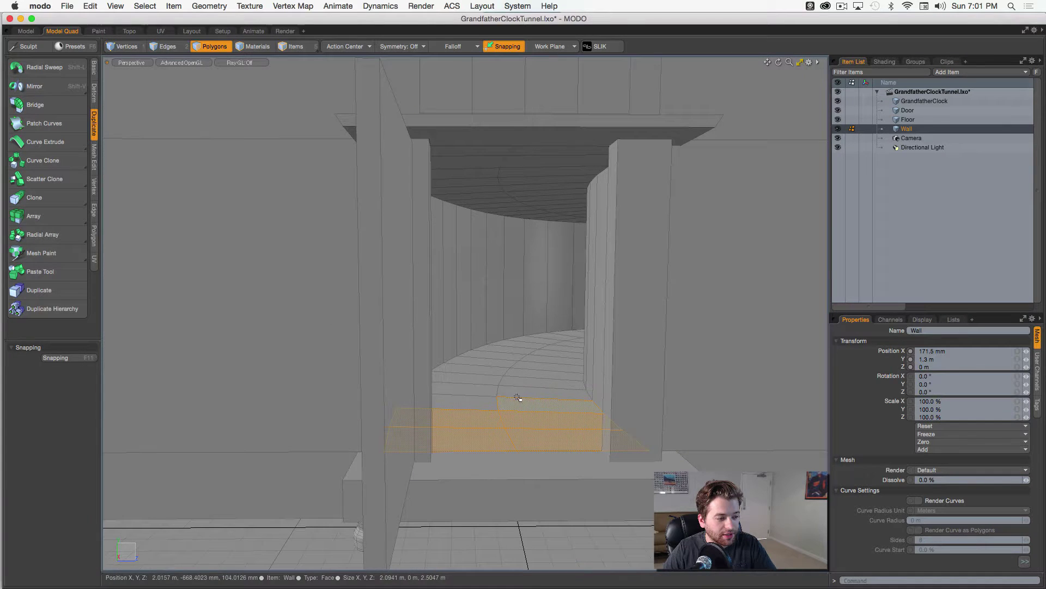
{"action": "left_click", "coordinate": [449, 401], "text": "shift"}
{"action": "mouse_move", "coordinate": [574, 373]}
{"action": "left_mouse_down", "text": "shift"}
{"action": "mouse_move", "coordinate": [561, 337]}
{"action": "mouse_move", "coordinate": [381, 365]}
{"action": "mouse_move", "coordinate": [505, 430]}
{"action": "mouse_move", "coordinate": [430, 401]}
{"action": "mouse_move", "coordinate": [472, 414]}
{"action": "mouse_move", "coordinate": [501, 406]}
{"action": "mouse_move", "coordinate": [450, 465]}
{"action": "left_mouse_up", "text": "shift"}
Delete the two end-cap polygons that close the tunnel's far end
{"action": "scroll", "coordinate": [430, 402], "scroll_direction": "down", "scroll_amount": 5}
{"action": "scroll", "coordinate": [472, 414], "scroll_direction": "up", "scroll_amount": 4}
{"action": "right_click_drag", "start_coordinate": [450, 466], "coordinate": [556, 414], "text": "alt"}
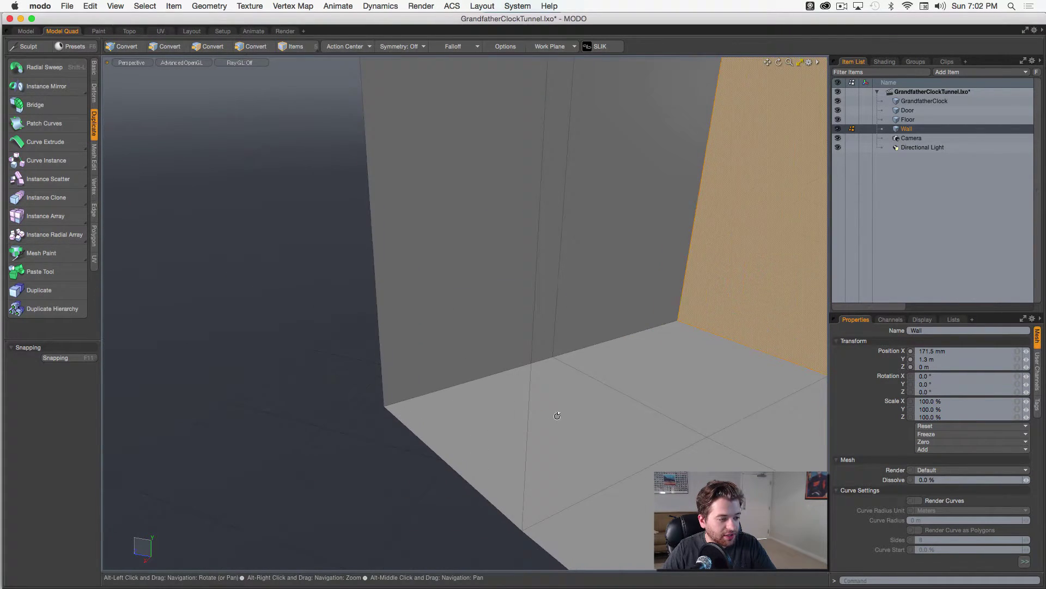
{"action": "left_click_drag", "start_coordinate": [555, 413], "coordinate": [639, 330], "text": "alt"}
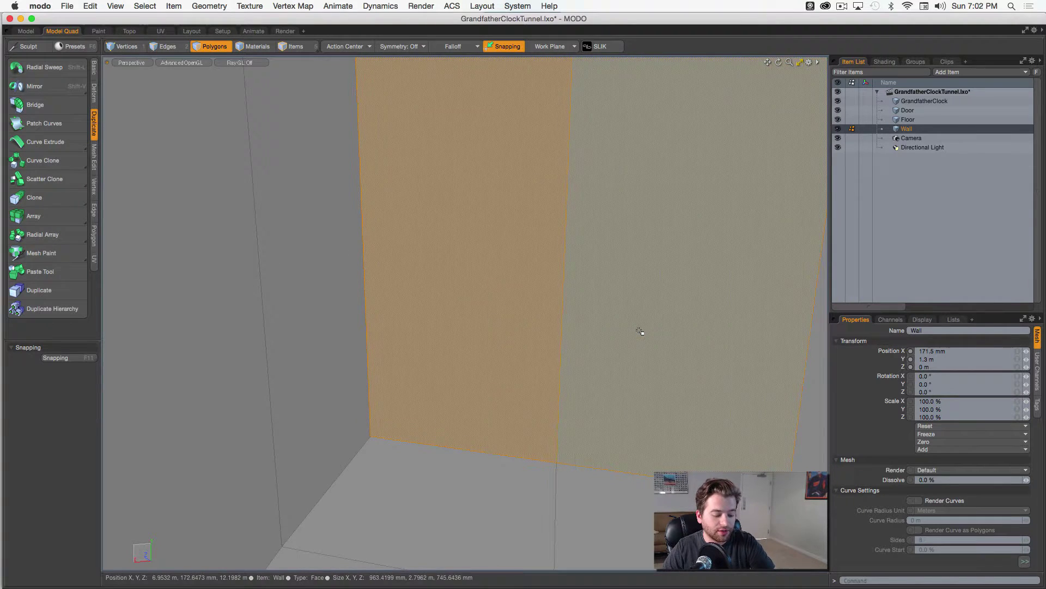
{"action": "key", "text": "Delete"}
Select the tunnel's floor polygons, working from the open far end back toward the clock
{"action": "left_click_drag", "start_coordinate": [548, 486], "coordinate": [586, 484]}
{"action": "left_click_drag", "start_coordinate": [585, 484], "coordinate": [643, 436], "text": "alt"}
{"action": "right_click_drag", "start_coordinate": [643, 436], "coordinate": [563, 424], "text": "alt"}
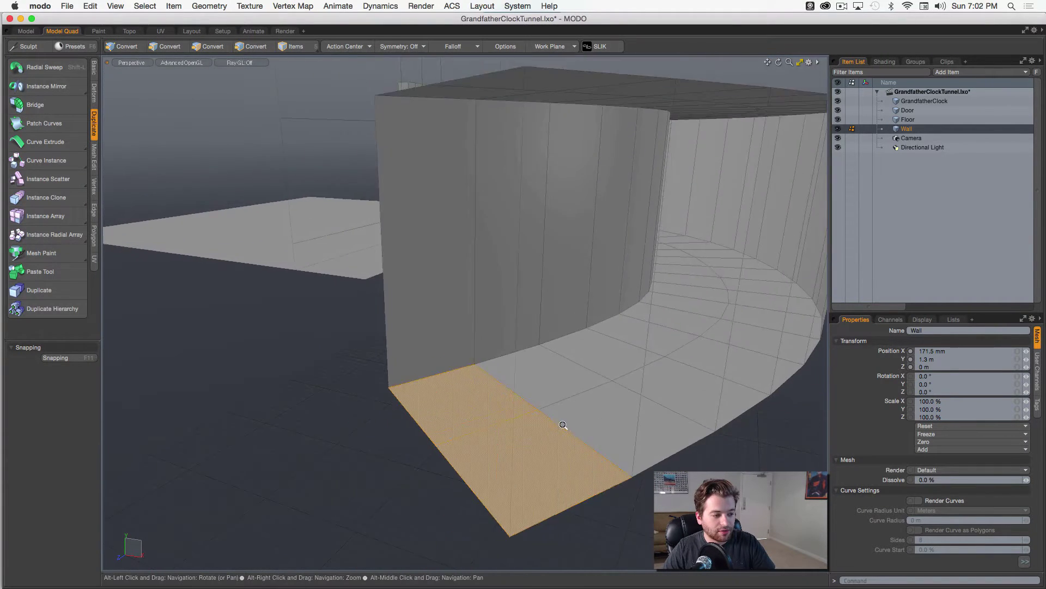
{"action": "left_click_drag", "start_coordinate": [562, 424], "coordinate": [414, 238], "text": "alt"}
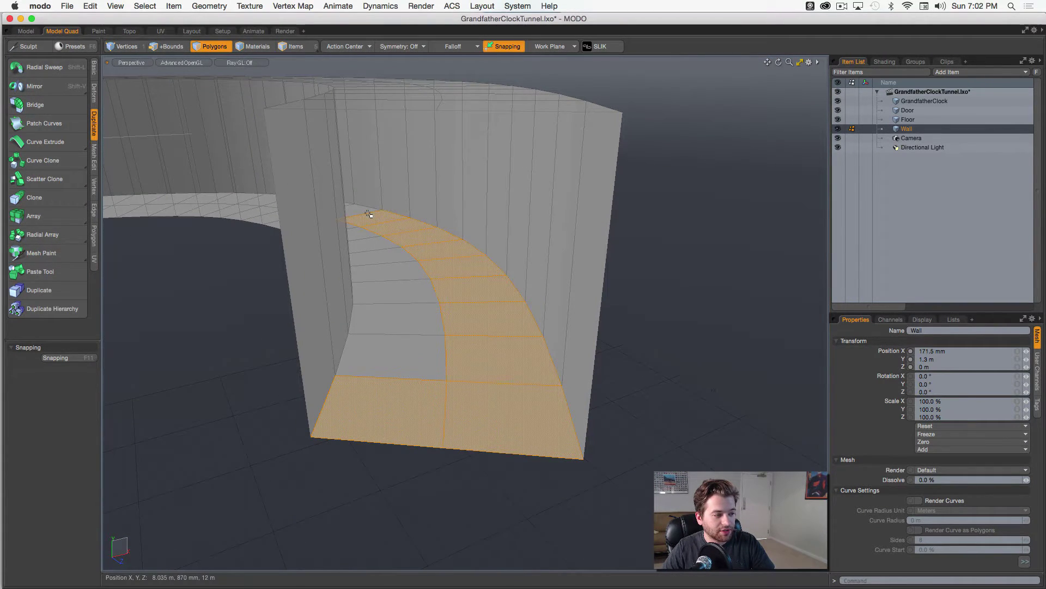
{"action": "left_click_drag", "start_coordinate": [465, 320], "coordinate": [349, 289], "text": "alt"}
{"action": "left_click_drag", "start_coordinate": [349, 289], "coordinate": [407, 274], "text": "alt"}
{"action": "left_click_drag", "start_coordinate": [538, 281], "coordinate": [611, 281], "text": "ctrl+alt"}
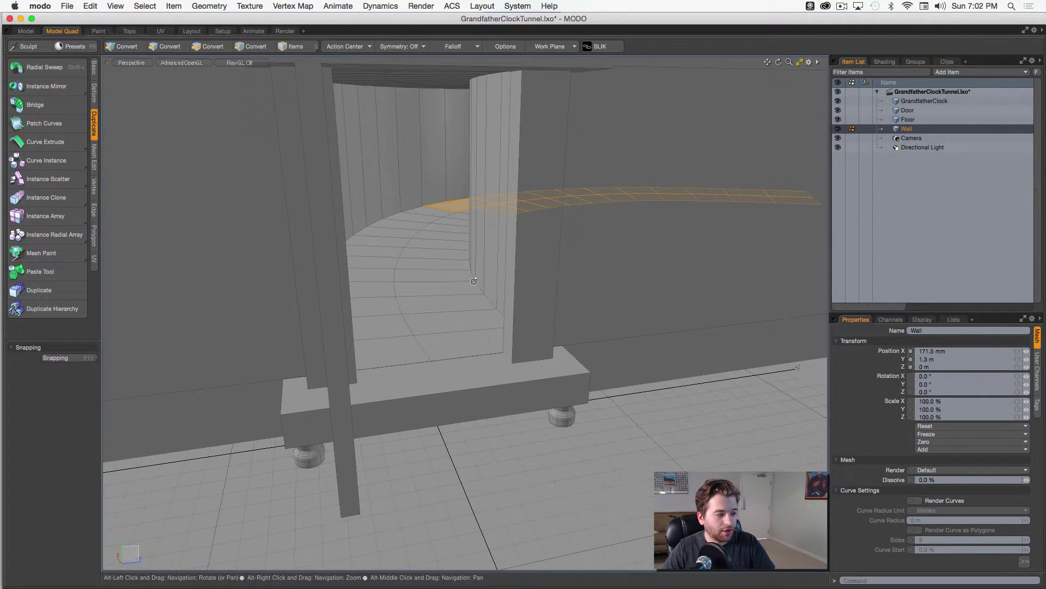
Add the remaining tunnel floor polygons behind the clock's doorway to the selection
{"action": "left_click_drag", "start_coordinate": [474, 281], "coordinate": [469, 279], "text": "alt"}
{"action": "left_click_drag", "start_coordinate": [439, 215], "coordinate": [410, 321], "text": "shift"}
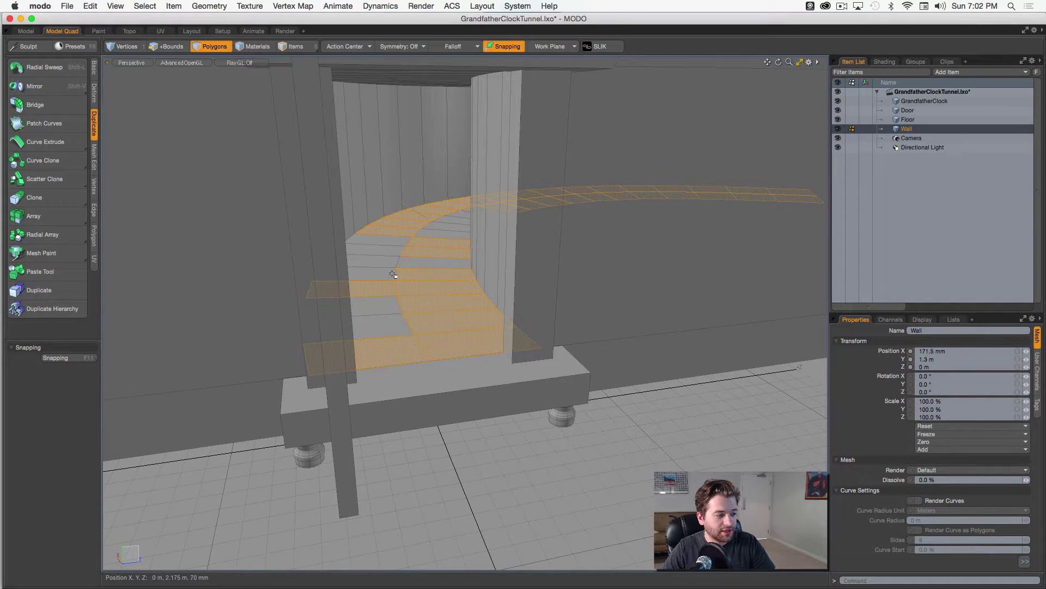
{"action": "left_click_drag", "start_coordinate": [441, 205], "coordinate": [516, 215], "text": "ctrl+alt"}
{"action": "left_click_drag", "start_coordinate": [393, 260], "coordinate": [431, 283], "text": "ctrl+alt"}
Turn off snapping and raise the selected tunnel floor polygons by about 110 mm in Y
{"action": "key", "text": "w"}
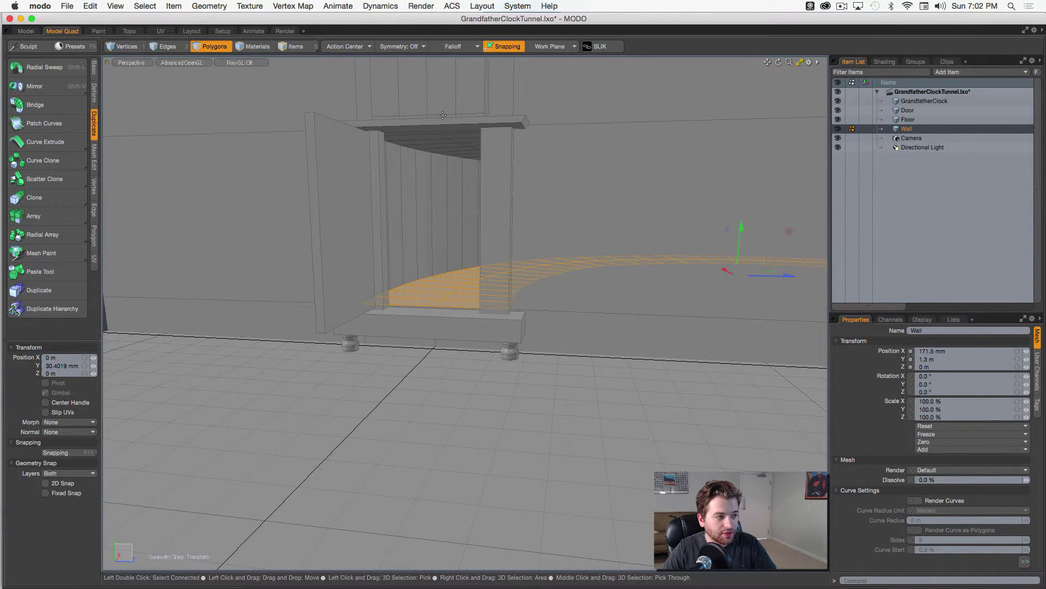
{"action": "key", "text": "F11"}
{"action": "left_click_drag", "start_coordinate": [741, 230], "coordinate": [741, 223]}
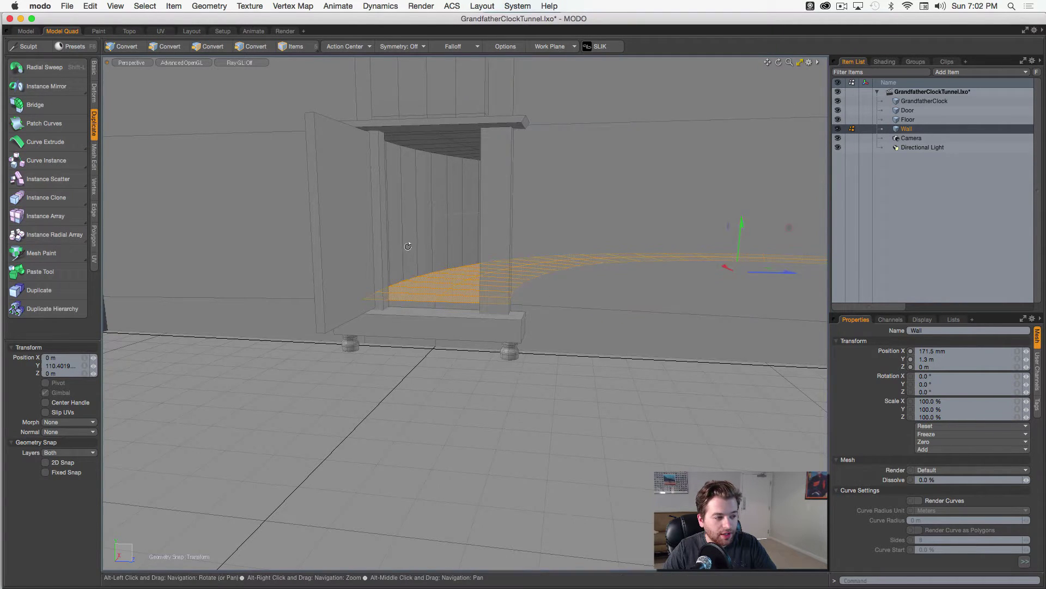
{"action": "left_click_drag", "start_coordinate": [404, 255], "coordinate": [446, 277], "text": "alt"}
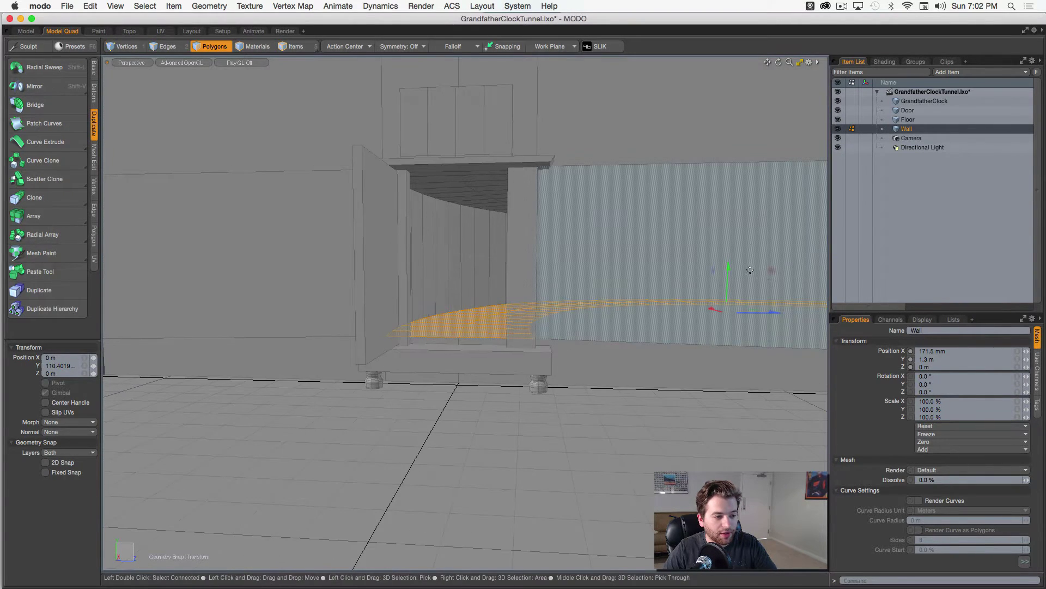
{"action": "left_click_drag", "start_coordinate": [728, 267], "coordinate": [490, 324]}
{"action": "right_click_drag", "start_coordinate": [490, 324], "coordinate": [535, 322], "text": "alt"}
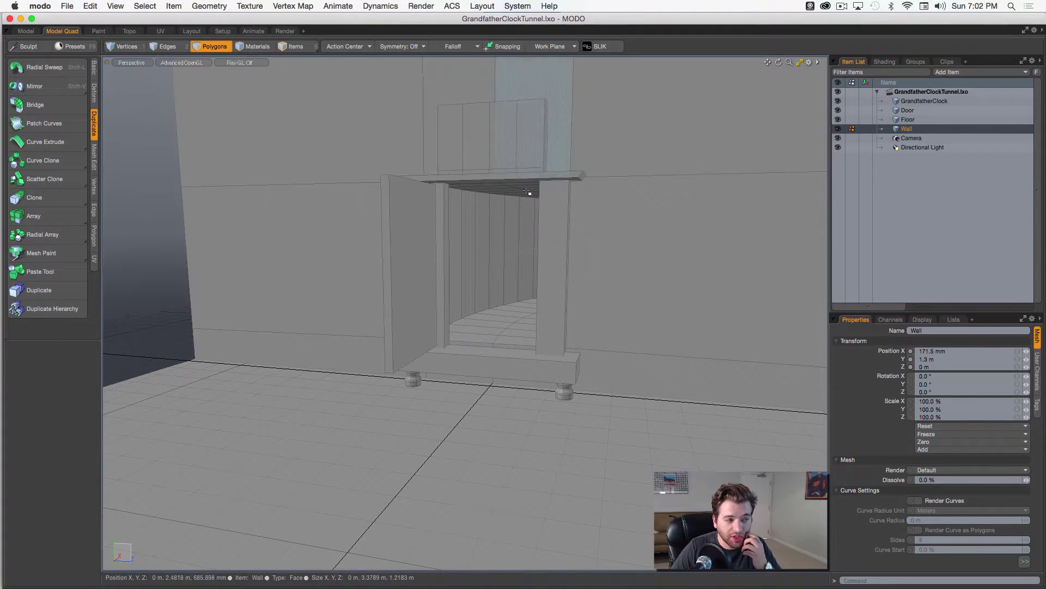
{"action": "left_click_drag", "start_coordinate": [507, 220], "coordinate": [494, 180], "text": "alt"}
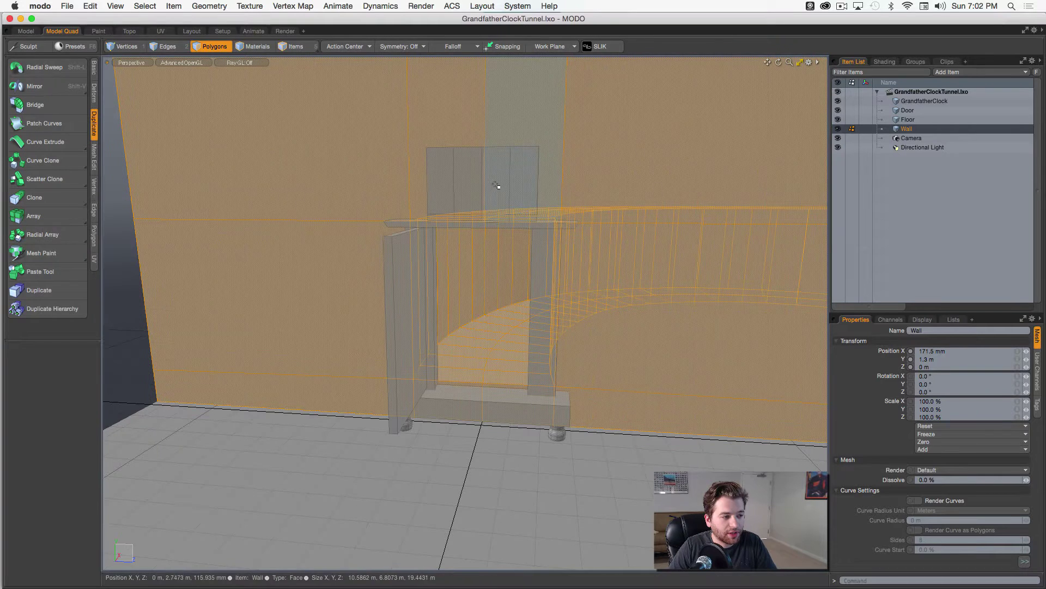
{"action": "left_click", "coordinate": [127, 253]}
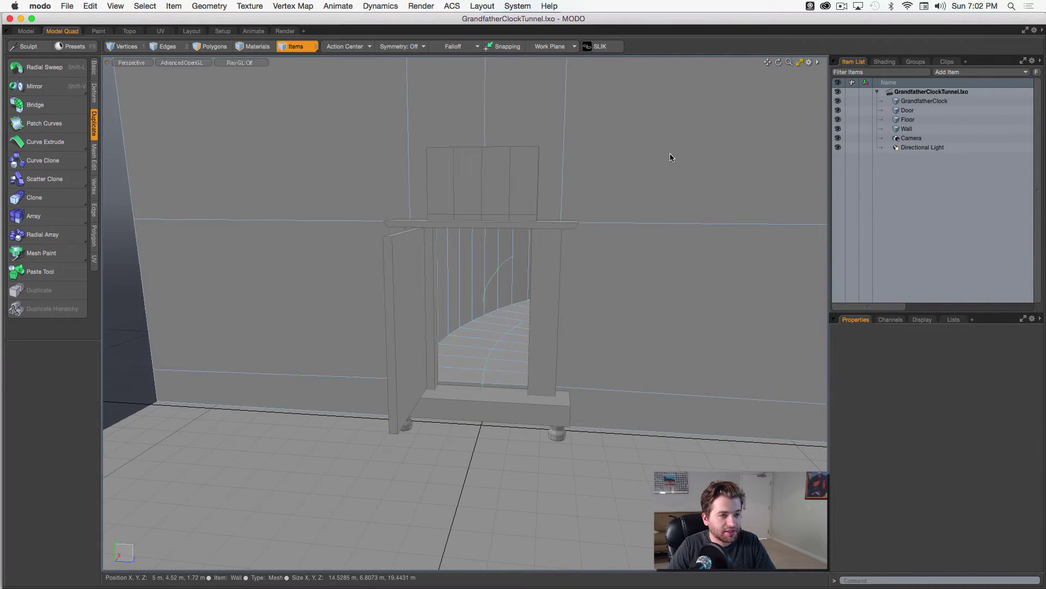
{"action": "left_click", "coordinate": [908, 111]}
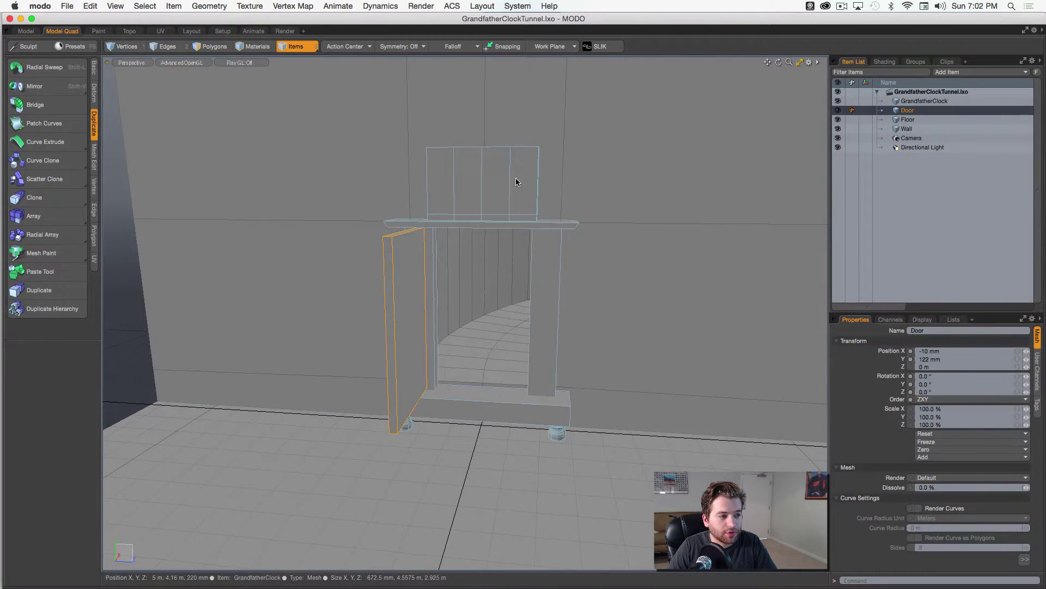
{"action": "key", "text": "3"}
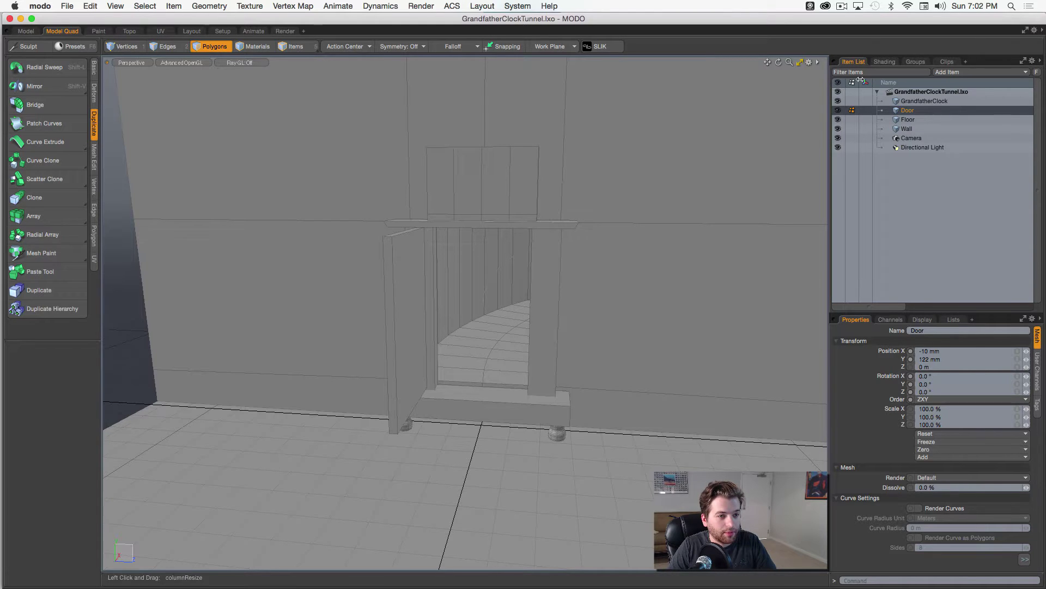
{"action": "left_click_drag", "start_coordinate": [470, 178], "coordinate": [458, 273], "text": "alt"}
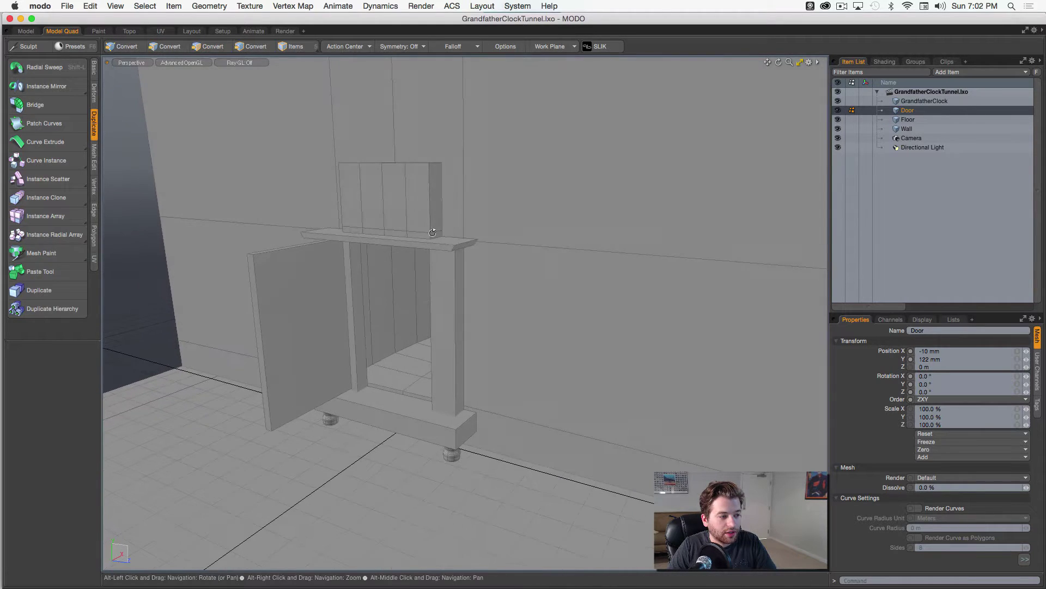
Select all polygons of the box on top of the GrandfatherClock mesh and scale it to about 164% in Z
{"action": "left_click", "coordinate": [925, 100]}
{"action": "double_click", "coordinate": [400, 206]}
{"action": "key", "text": "r"}
{"action": "left_click_drag", "start_coordinate": [402, 207], "coordinate": [523, 221], "text": "alt"}
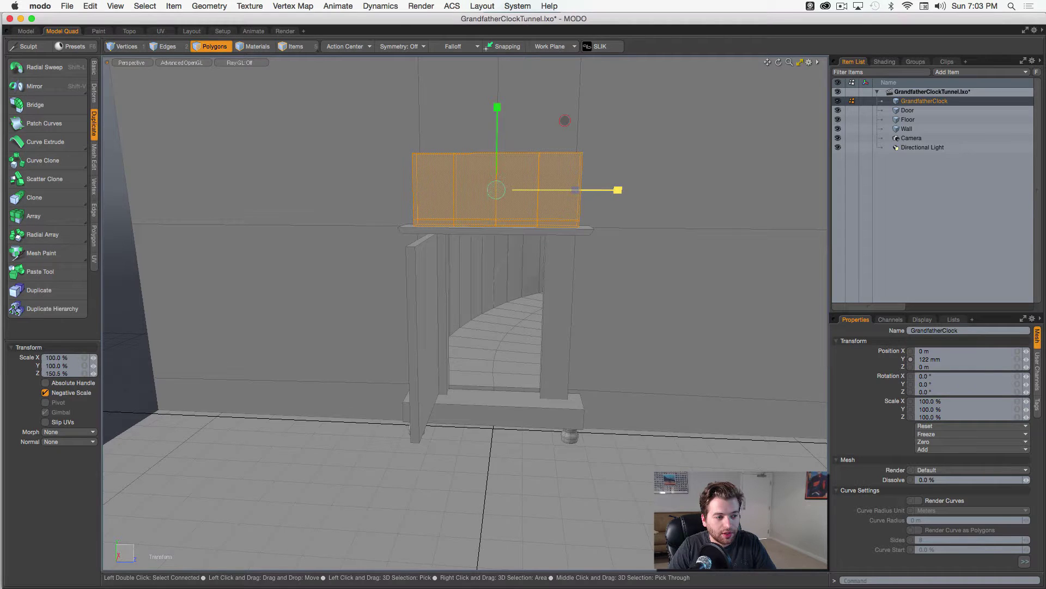
{"action": "left_click_drag", "start_coordinate": [618, 190], "coordinate": [630, 190]}
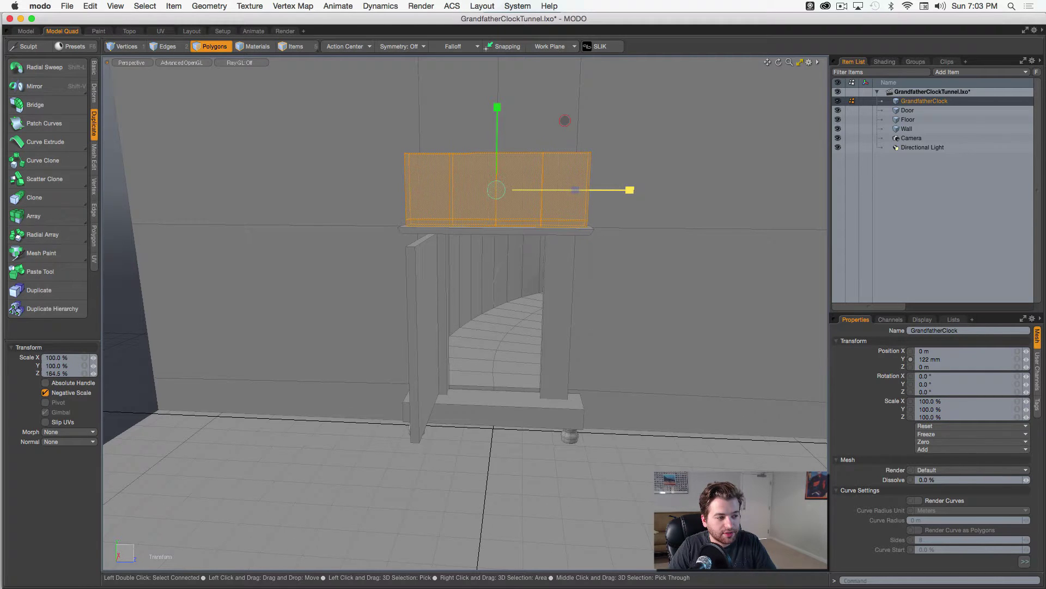
{"action": "left_click_drag", "start_coordinate": [559, 294], "coordinate": [564, 154], "text": "alt"}
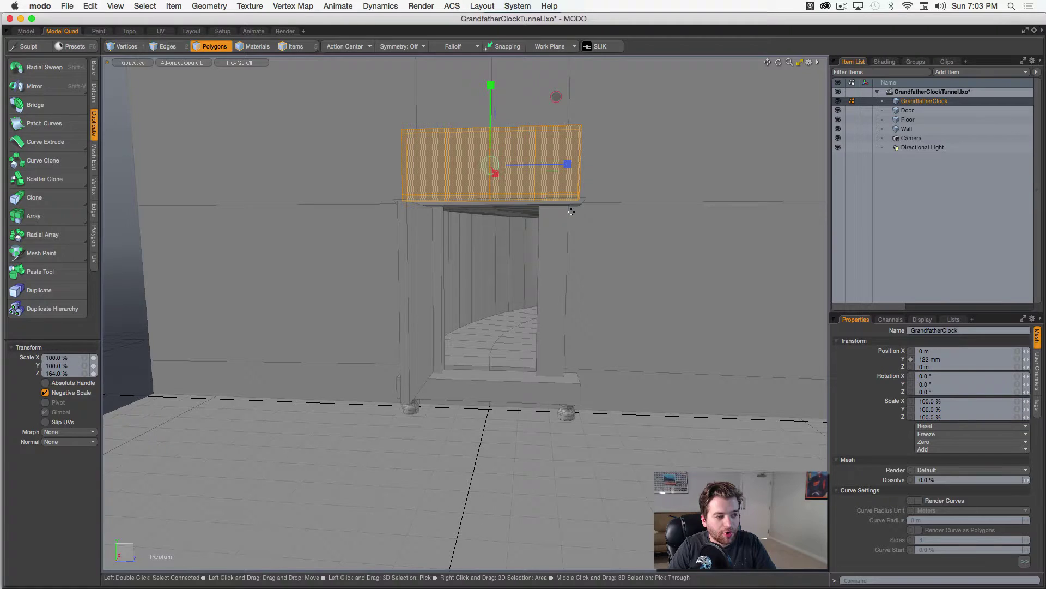
{"action": "left_click_drag", "start_coordinate": [562, 217], "coordinate": [540, 233], "text": "alt"}
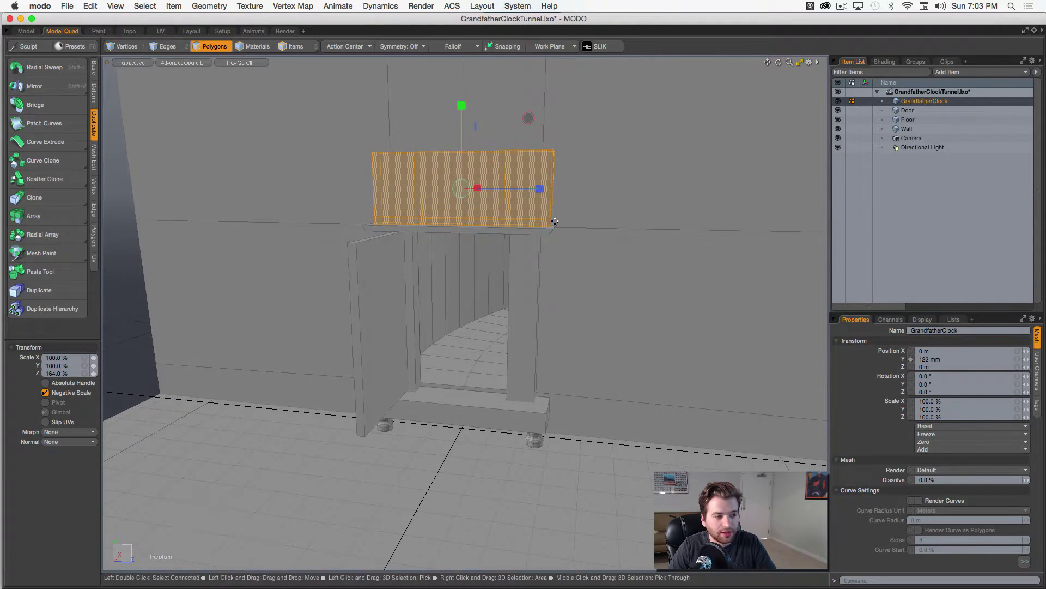
{"action": "key", "text": "q"}
{"action": "key", "text": "5"}
{"action": "key", "text": "3"}
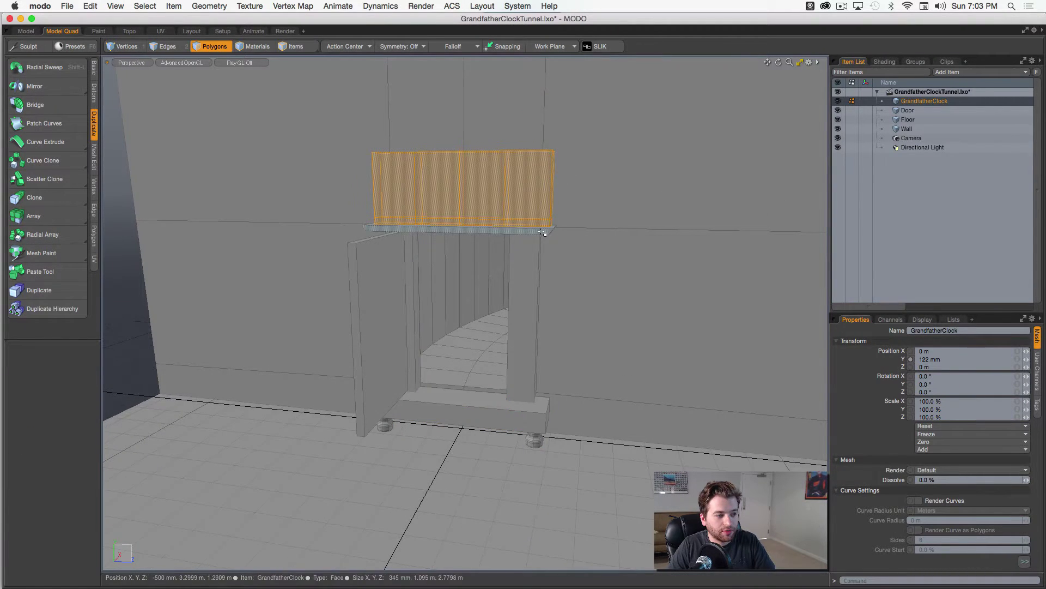
Turn on Z symmetry and move the end faces of the clock's shelf outward by about 430 mm in Z
{"action": "double_click", "coordinate": [539, 232]}
{"action": "left_click_drag", "start_coordinate": [539, 232], "coordinate": [404, 246], "text": "alt"}
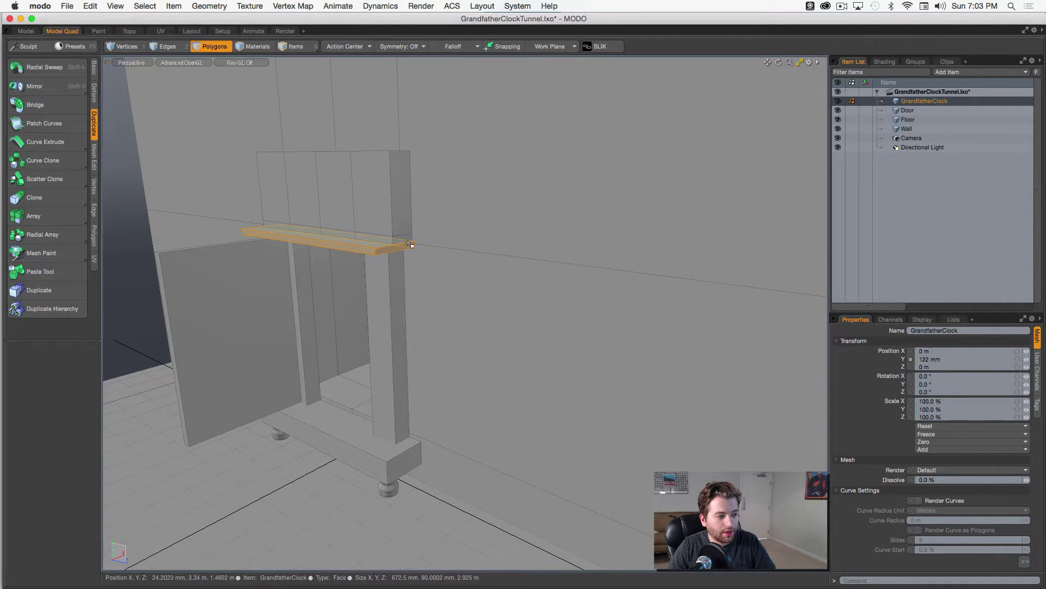
{"action": "left_click", "coordinate": [391, 48]}
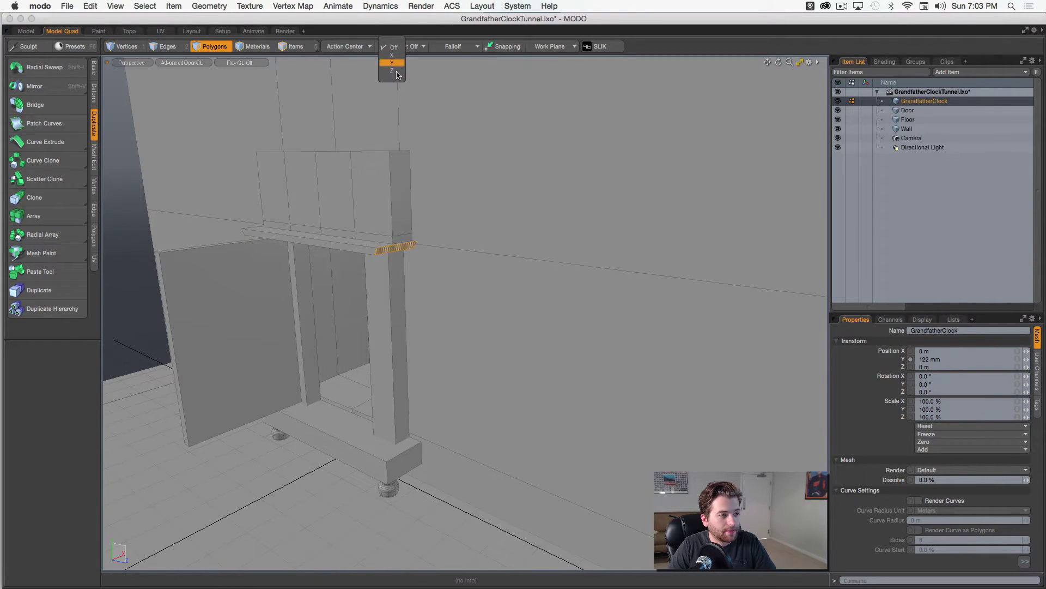
{"action": "left_click", "coordinate": [395, 72]}
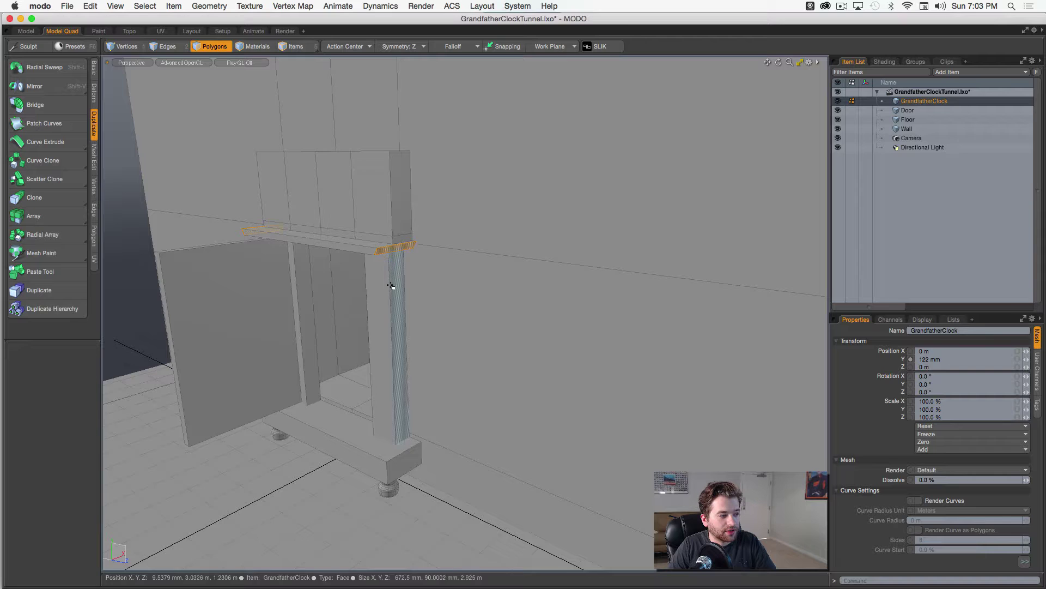
{"action": "left_click_drag", "start_coordinate": [397, 292], "coordinate": [465, 252], "text": "alt"}
{"action": "key", "text": "w"}
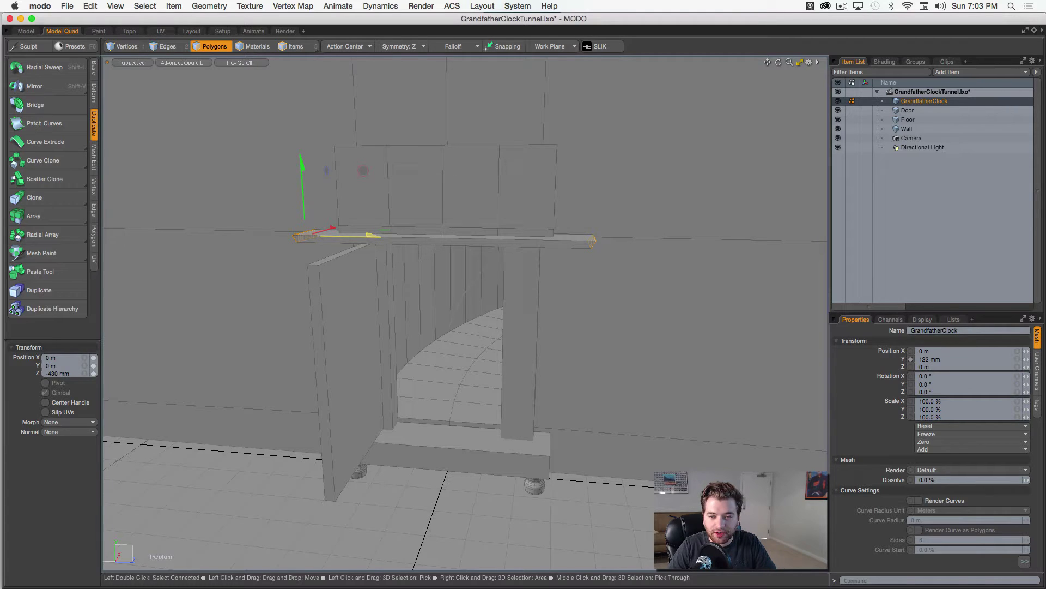
{"action": "left_click_drag", "start_coordinate": [465, 252], "coordinate": [450, 224], "text": "alt"}
{"action": "key", "text": "q"}
Raise the top centre edge of the box above the clock's shelf by about 390 mm in Y to form a peak
{"action": "scroll", "coordinate": [451, 252], "scroll_direction": "up", "scroll_amount": 2}
{"action": "key", "text": "2"}
{"action": "scroll", "coordinate": [458, 303], "scroll_direction": "up", "scroll_amount": 5}
{"action": "left_click", "coordinate": [443, 314]}
{"action": "key", "text": "w"}
{"action": "scroll", "coordinate": [444, 289], "scroll_direction": "down", "scroll_amount": 4}
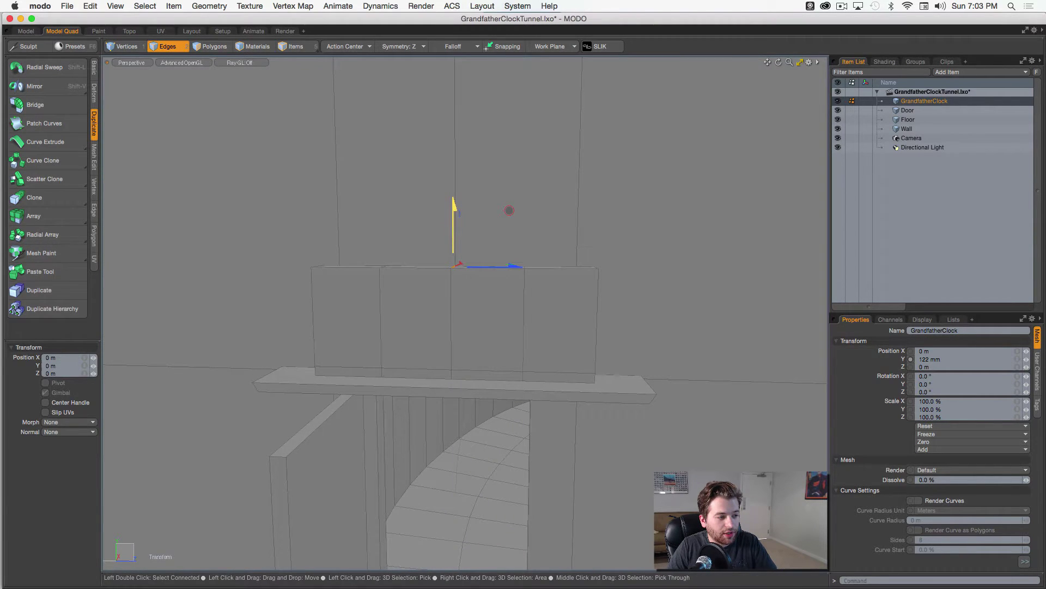
{"action": "left_click_drag", "start_coordinate": [509, 211], "coordinate": [510, 155]}
{"action": "left_click_drag", "start_coordinate": [456, 278], "coordinate": [427, 228], "text": "alt"}
{"action": "scroll", "coordinate": [455, 240], "scroll_direction": "down", "scroll_amount": 4}
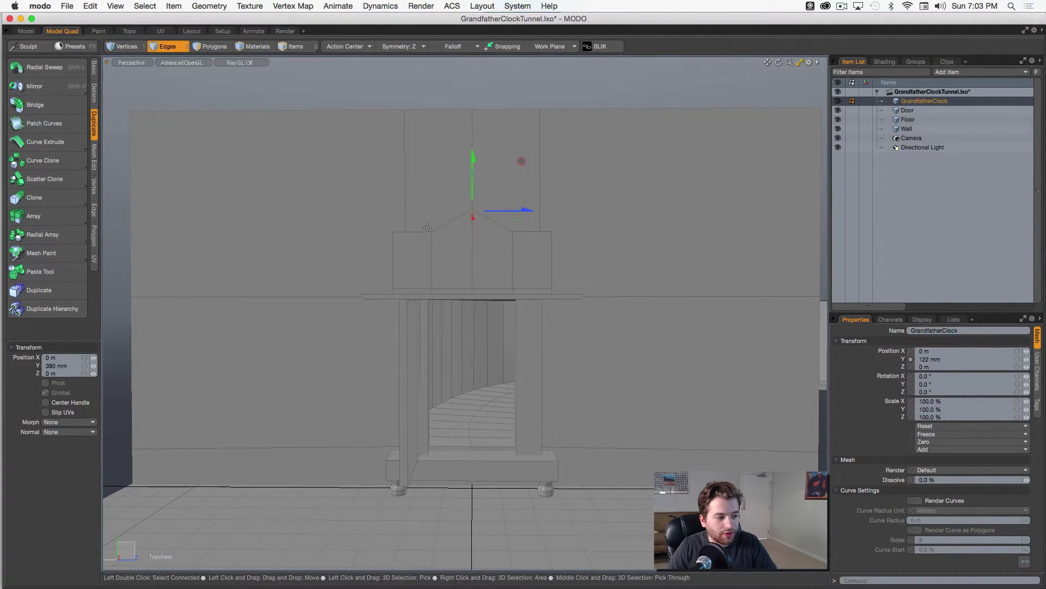
{"action": "key", "text": "space"}
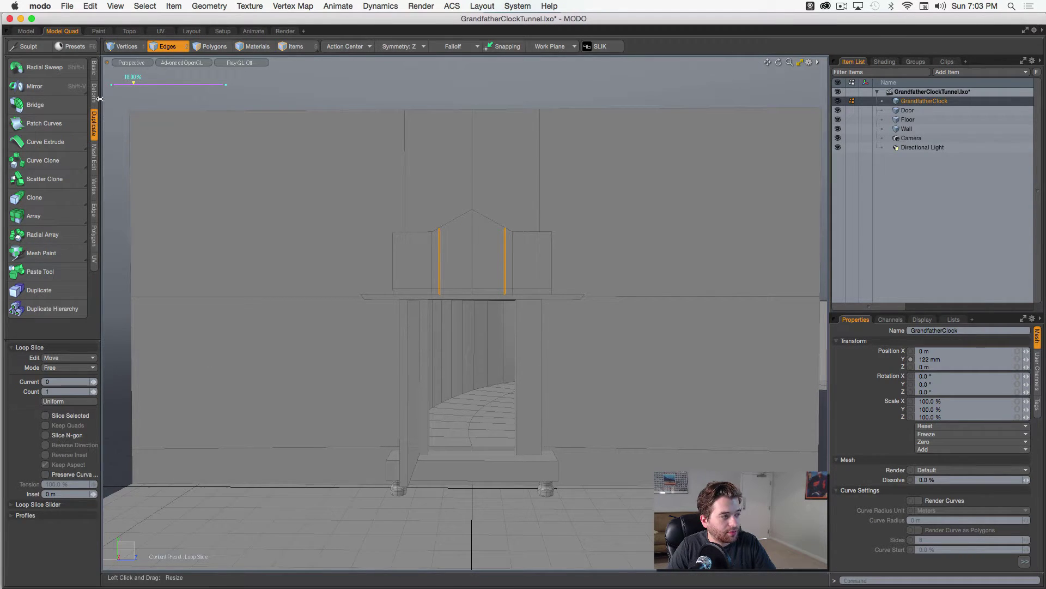
Loop-slice the sloped panels on both sides of the box's peak vertically, with uniform spacing at 50%
{"action": "left_click", "coordinate": [94, 69]}
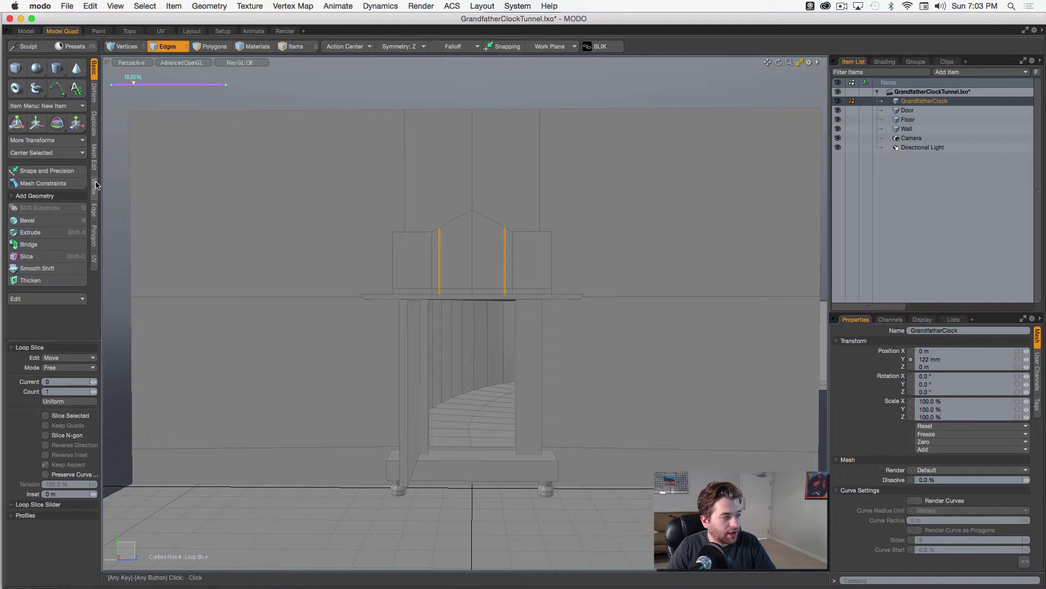
{"action": "left_click", "coordinate": [93, 97]}
{"action": "left_click", "coordinate": [94, 208]}
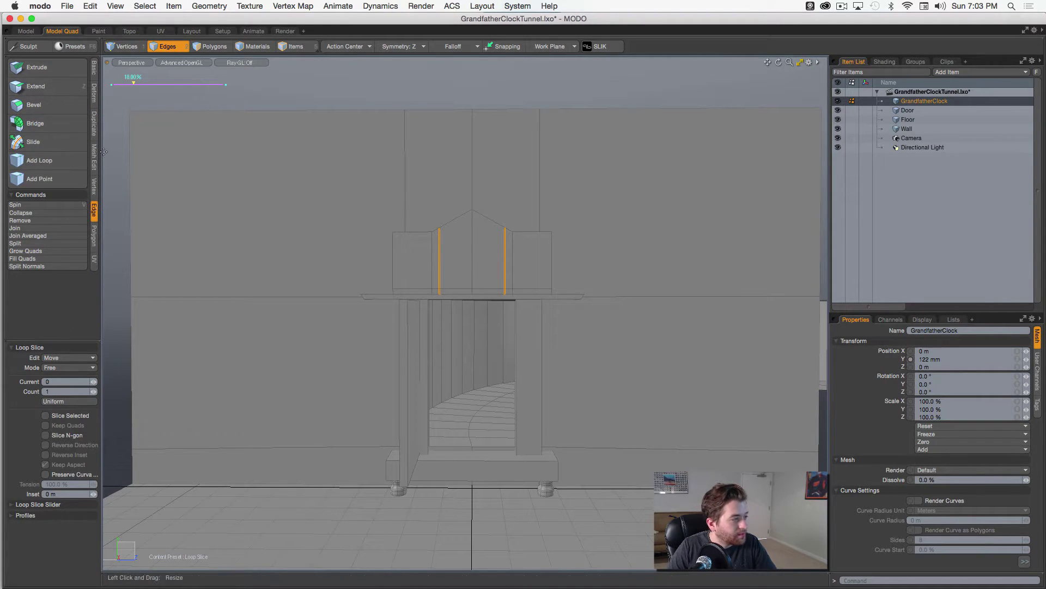
{"action": "left_click", "coordinate": [94, 185]}
{"action": "left_click", "coordinate": [94, 157]}
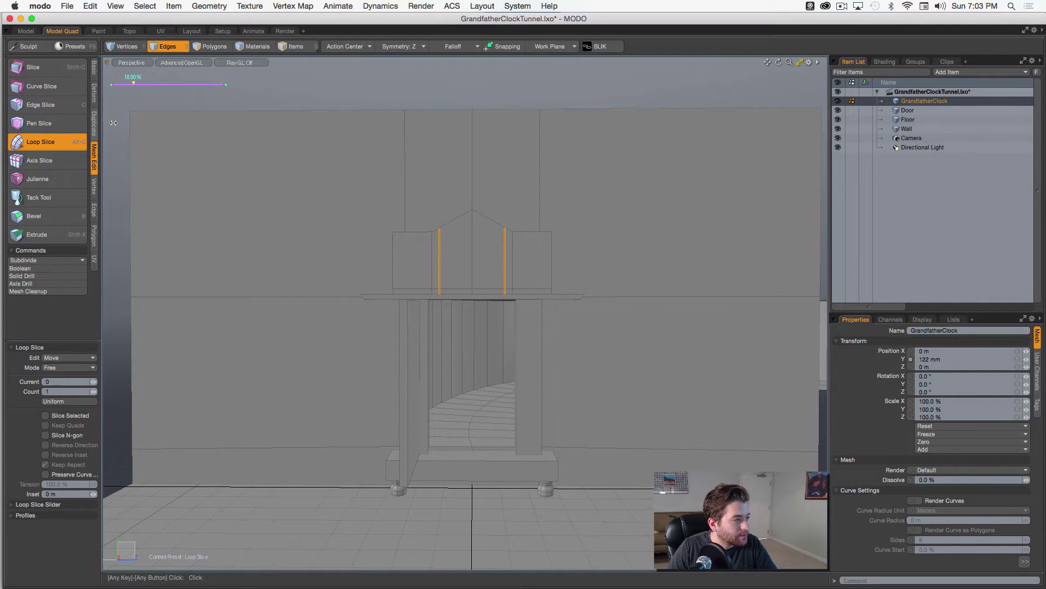
{"action": "scroll", "coordinate": [494, 256], "scroll_direction": "up", "scroll_amount": 3}
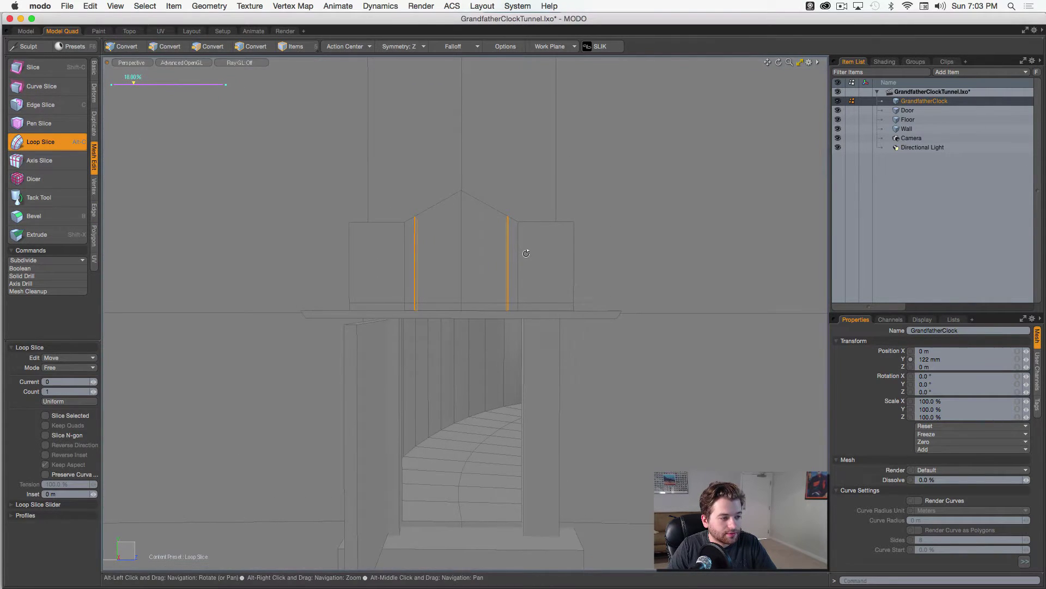
{"action": "left_click_drag", "start_coordinate": [526, 255], "coordinate": [519, 257], "text": "alt"}
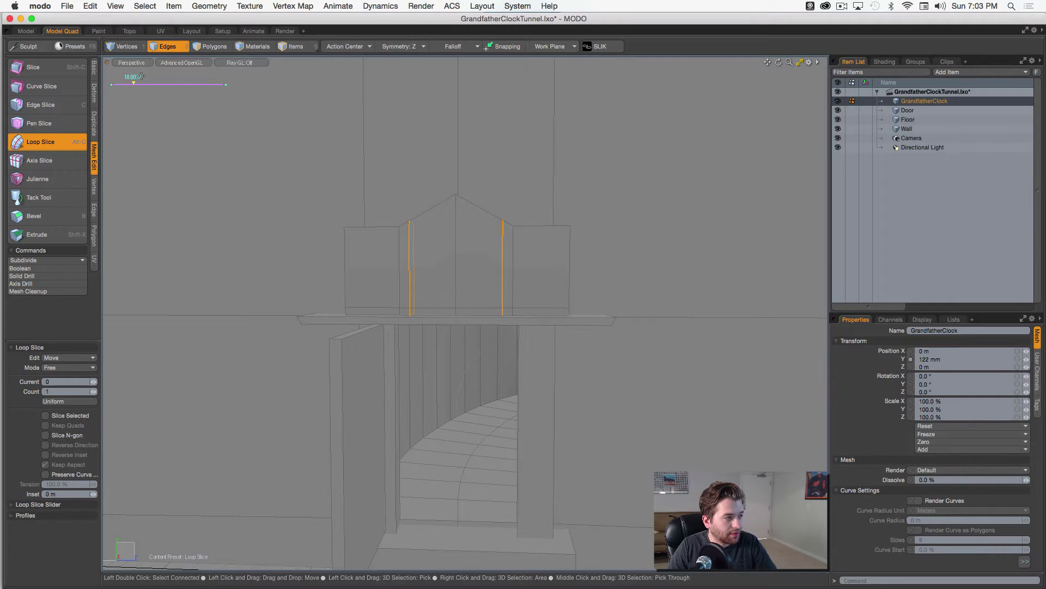
{"action": "left_click", "coordinate": [72, 402]}
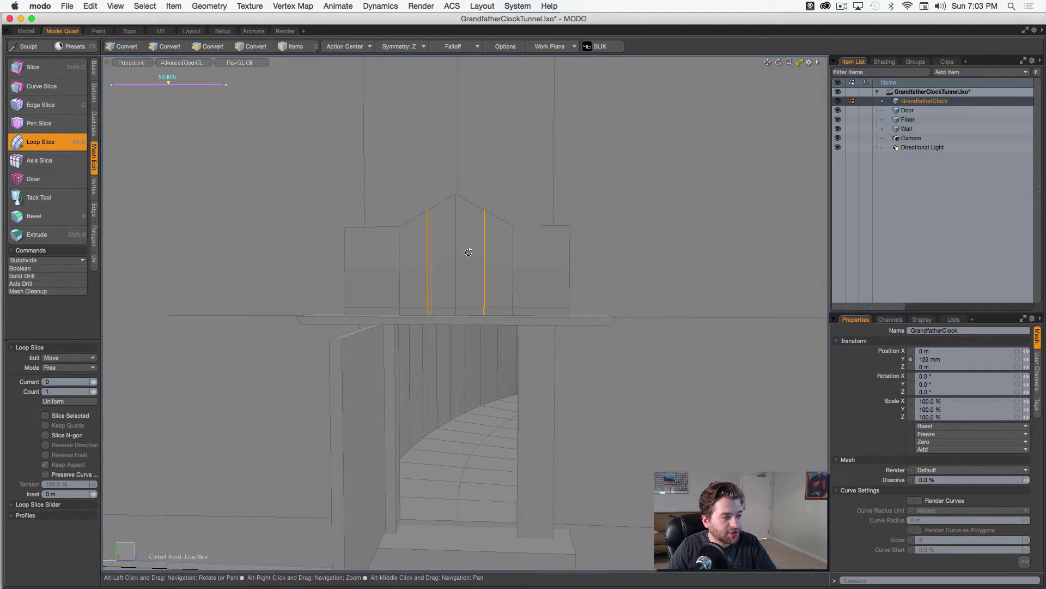
{"action": "left_click_drag", "start_coordinate": [468, 254], "coordinate": [445, 254], "text": "alt"}
{"action": "key", "text": "q"}
Raise the top edges of the new vertical slices by about 120 mm in Y to round the peak into an arch
{"action": "scroll", "coordinate": [456, 224], "scroll_direction": "up", "scroll_amount": 3}
{"action": "left_click", "coordinate": [446, 255]}
{"action": "key", "text": "y"}
{"action": "left_click_drag", "start_coordinate": [452, 208], "coordinate": [486, 192]}
{"action": "right_click_drag", "start_coordinate": [487, 192], "coordinate": [461, 191], "text": "alt"}
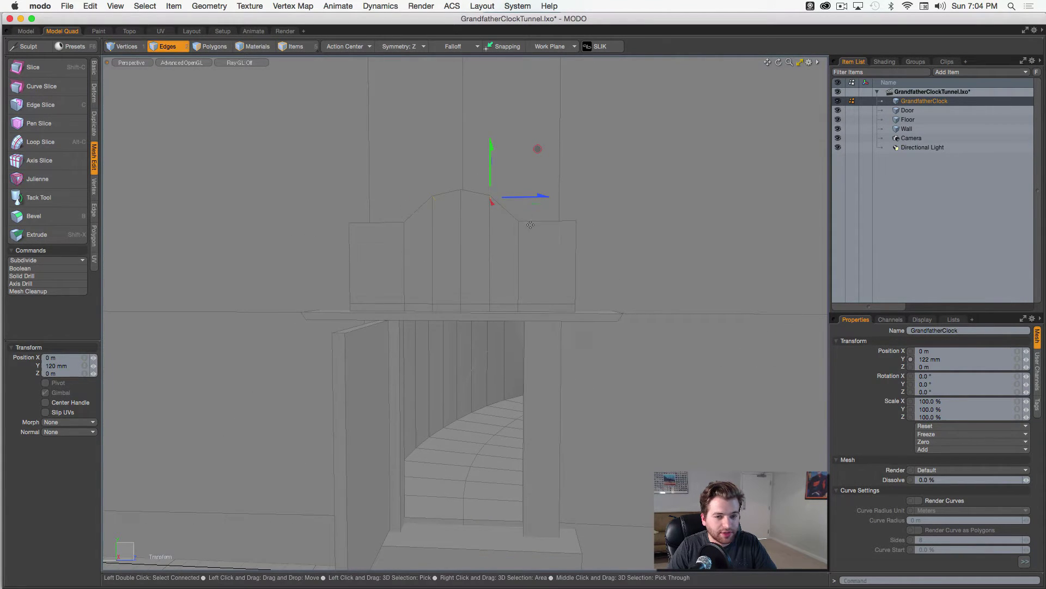
{"action": "right_click_drag", "start_coordinate": [533, 224], "coordinate": [479, 268], "text": "alt"}
Cut three horizontal loop slices around the arched box: one at mid-height, one through the upper half and one through the lower half
{"action": "key", "text": "3"}
{"action": "key", "text": "2"}
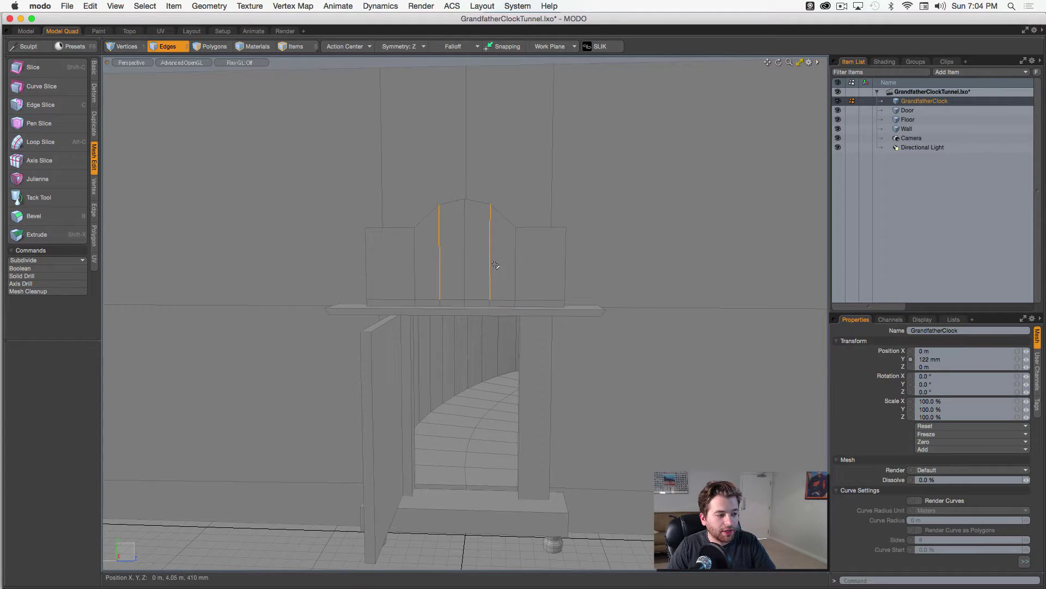
{"action": "key", "text": "alt+c"}
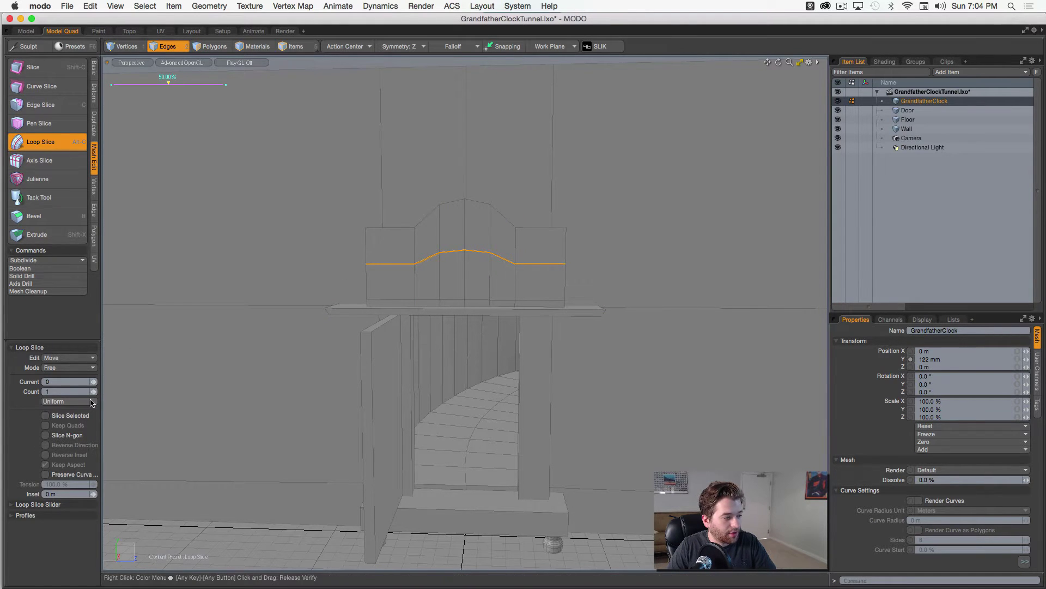
{"action": "key", "text": "q"}
{"action": "left_click", "coordinate": [465, 231]}
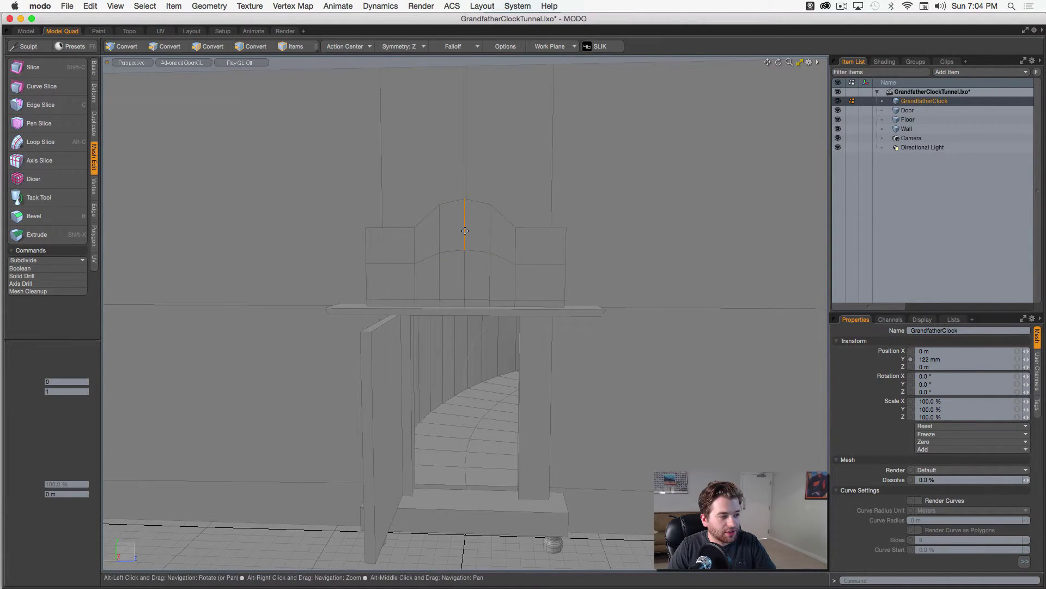
{"action": "key", "text": "alt+c"}
{"action": "key", "text": "q"}
{"action": "left_click", "coordinate": [466, 277]}
{"action": "key", "text": "alt+c"}
{"action": "mouse_move", "coordinate": [465, 277]}
{"action": "left_mouse_down", "text": "alt"}
{"action": "mouse_move", "coordinate": [453, 289]}
{"action": "mouse_move", "coordinate": [467, 295]}
{"action": "mouse_move", "coordinate": [475, 260]}
{"action": "mouse_move", "coordinate": [435, 266]}
{"action": "mouse_move", "coordinate": [450, 287]}
{"action": "left_mouse_up", "text": "alt"}
{"action": "key", "text": "q"}
Select the central front polygons below the arched box's top row and run the perfectCircle.pl script on them
{"action": "key", "text": "3"}
{"action": "left_click_drag", "start_coordinate": [420, 251], "coordinate": [422, 278], "text": "ctrl"}
{"action": "mouse_move", "coordinate": [493, 254]}
{"action": "left_mouse_down", "text": "alt"}
{"action": "mouse_move", "coordinate": [482, 255]}
{"action": "mouse_move", "coordinate": [497, 240]}
{"action": "left_mouse_up", "text": "alt"}
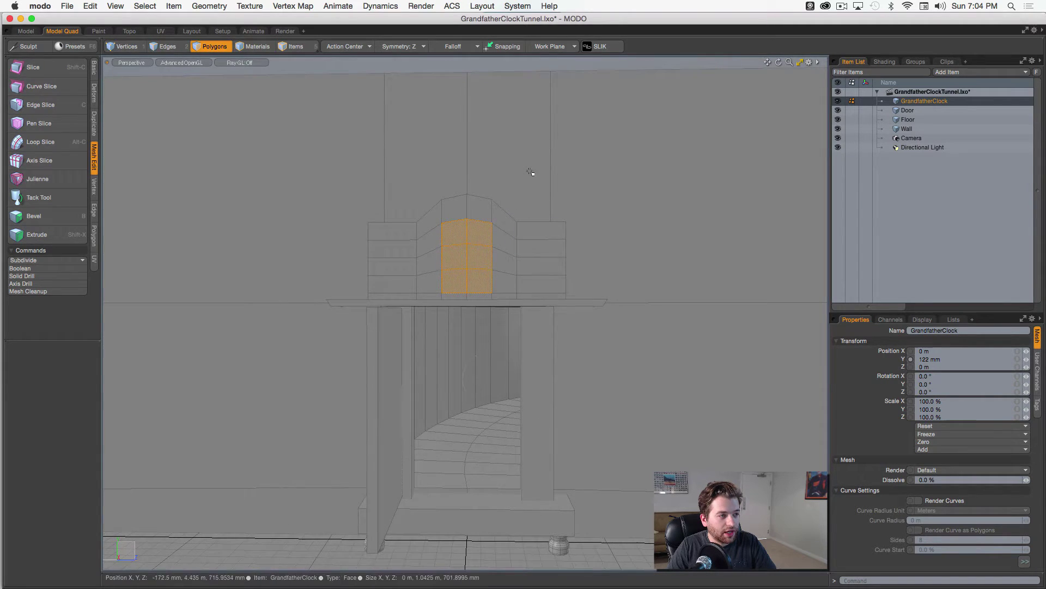
{"action": "left_click", "coordinate": [516, 7]}
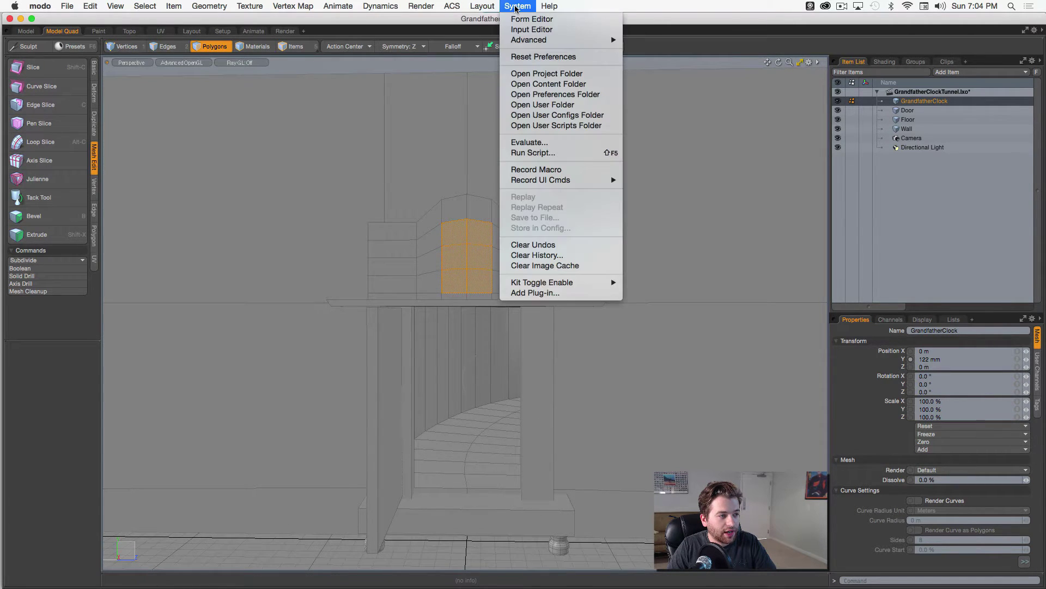
{"action": "left_click", "coordinate": [539, 153]}
{"action": "left_click", "coordinate": [287, 235]}
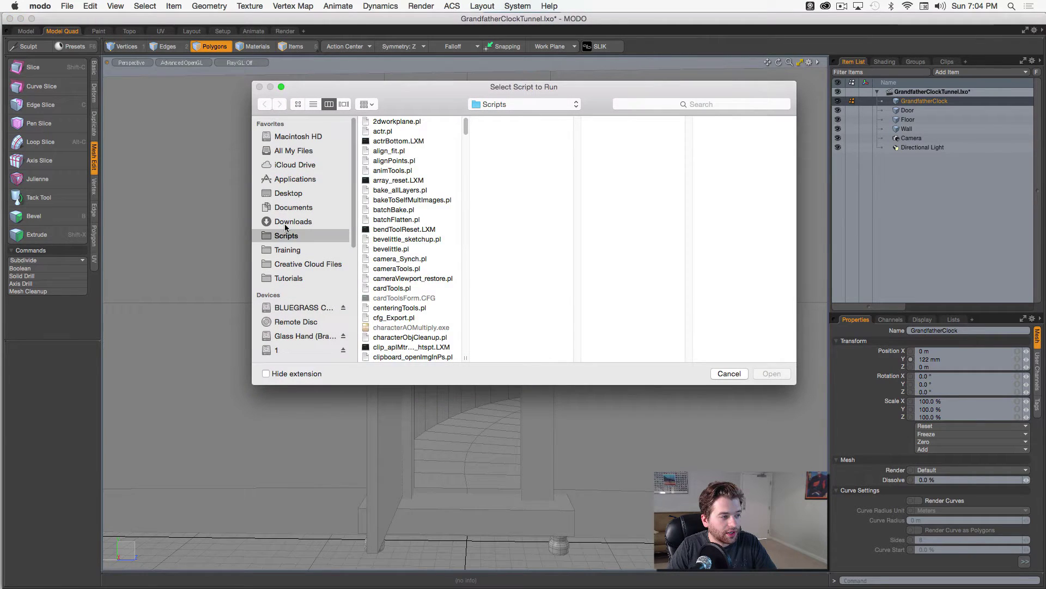
{"action": "left_click", "coordinate": [402, 248]}
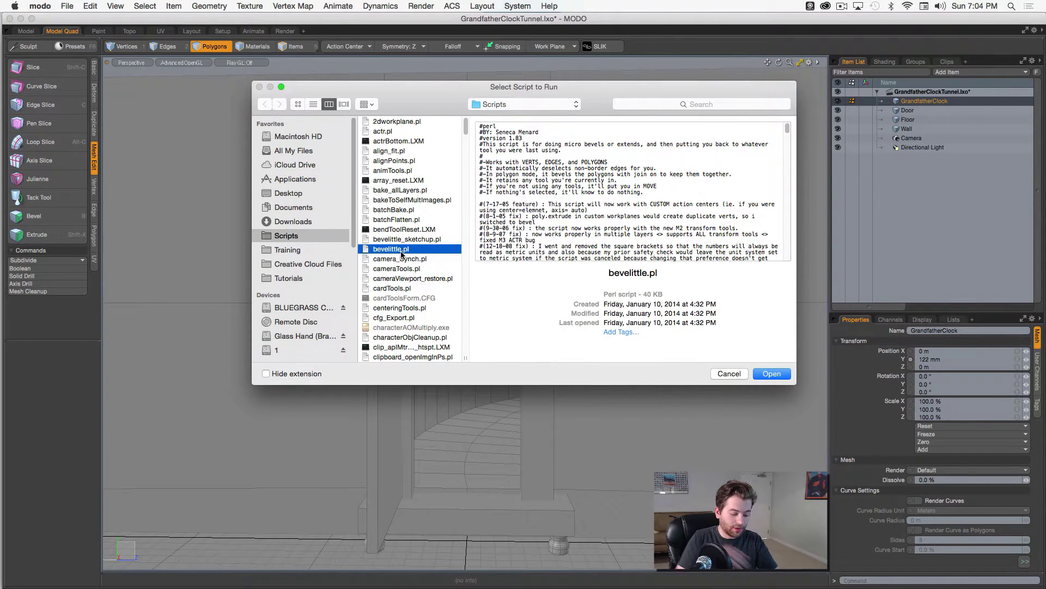
{"action": "type", "text": "ex"}
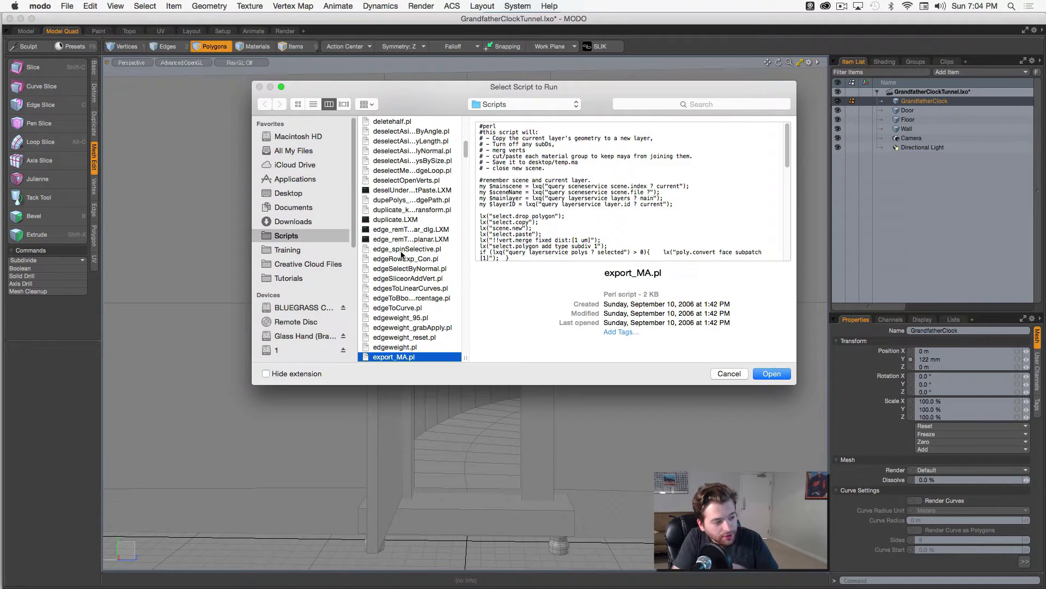
{"action": "type", "text": "perf"}
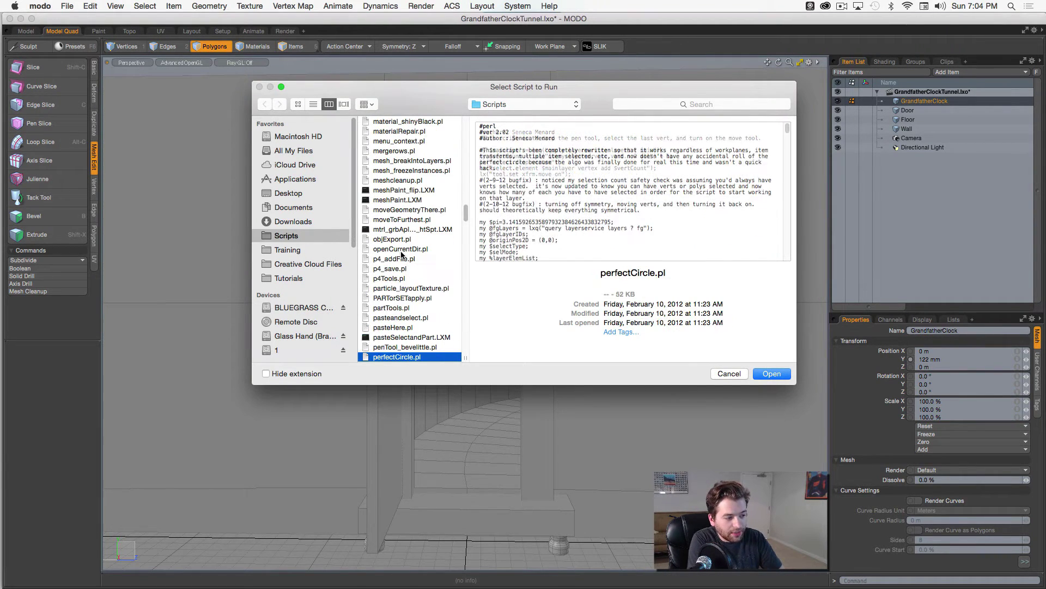
{"action": "left_click", "coordinate": [770, 374]}
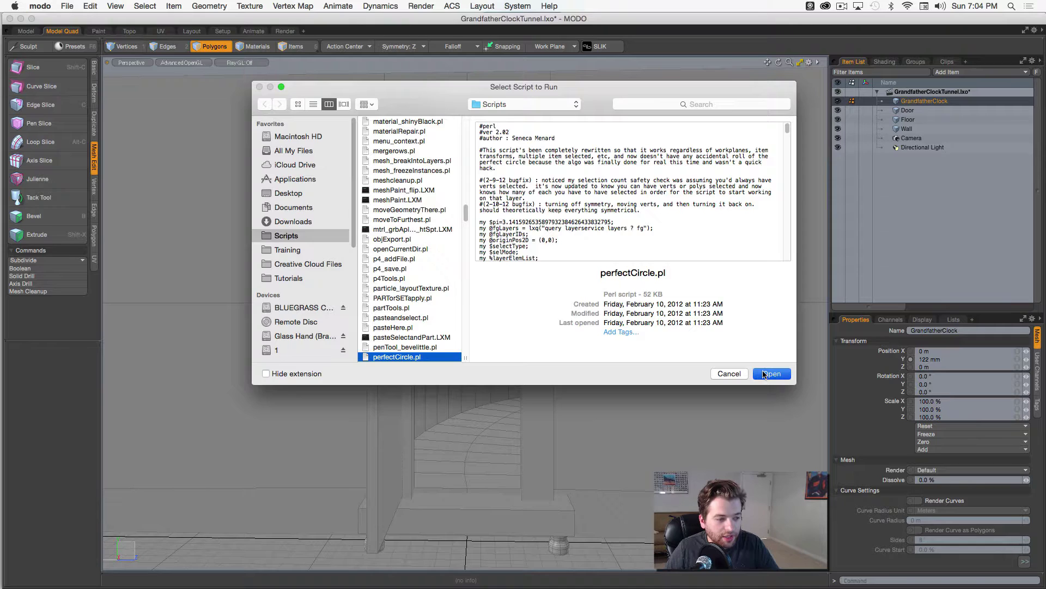
Move the selected circle polygons up by about 45 mm in Y
{"action": "left_click_drag", "start_coordinate": [486, 287], "coordinate": [565, 250], "text": "alt"}
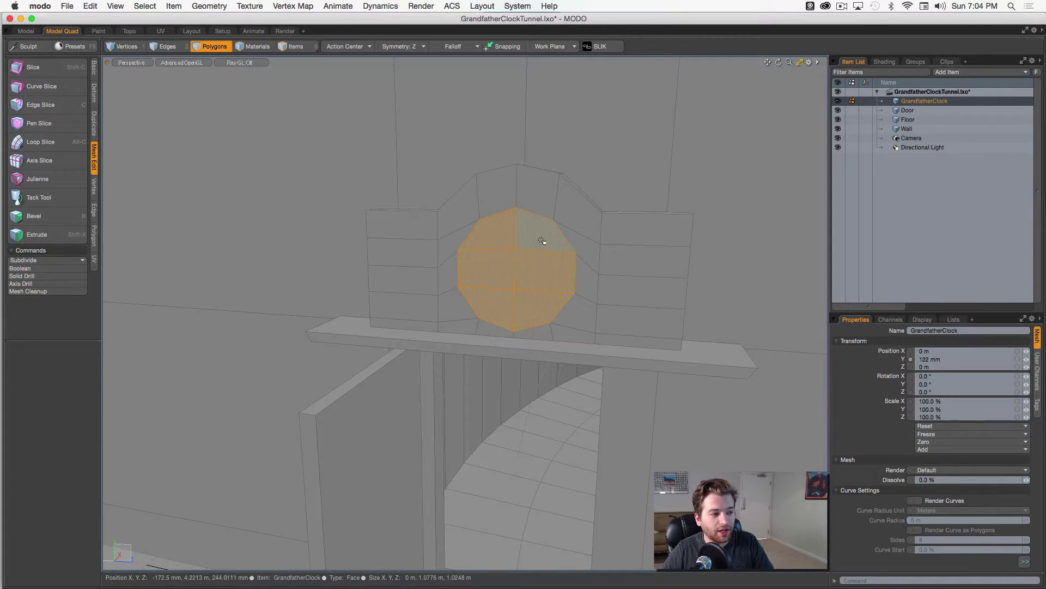
{"action": "key", "text": "w"}
{"action": "left_click_drag", "start_coordinate": [470, 221], "coordinate": [471, 213]}
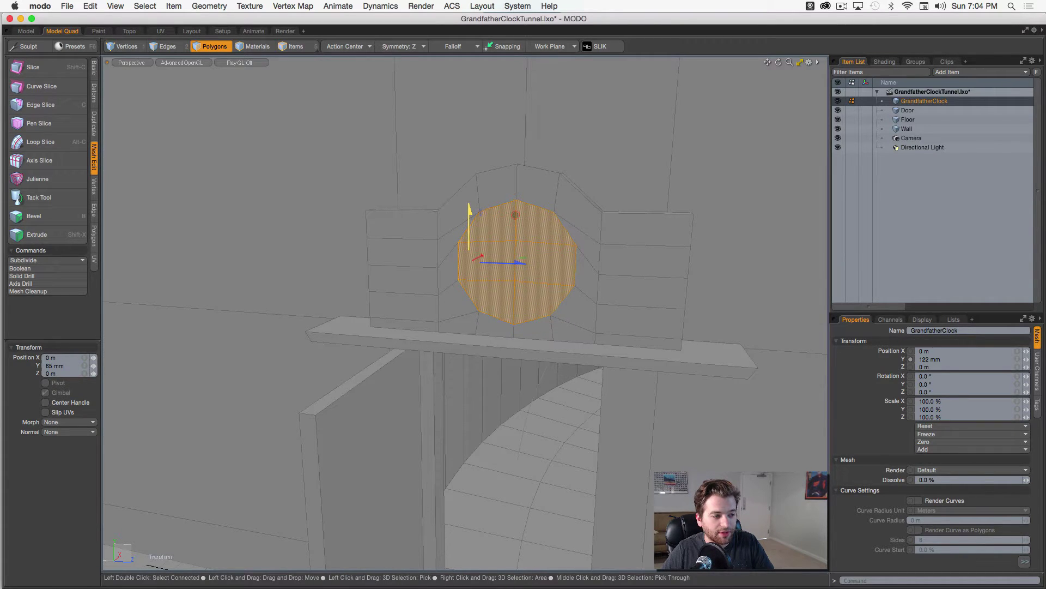
{"action": "left_click_drag", "start_coordinate": [504, 253], "coordinate": [556, 252], "text": "alt"}
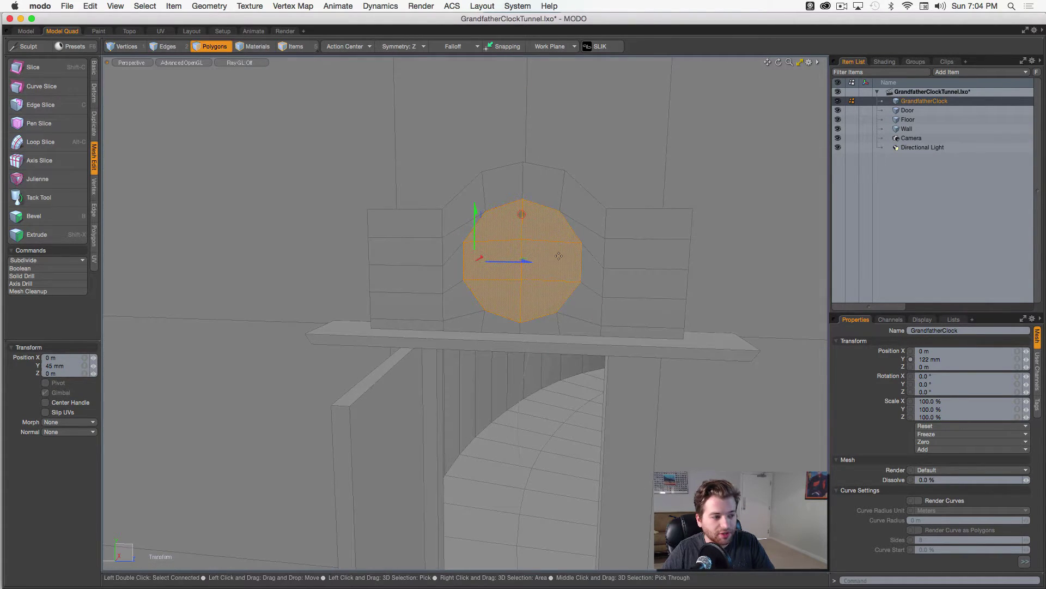
Turn symmetry off and scale the circle polygons to about 112% in Y and Z
{"action": "key", "text": "r"}
{"action": "mouse_move", "coordinate": [522, 214]}
{"action": "left_mouse_down"}
{"action": "mouse_move", "coordinate": [533, 215]}
{"action": "mouse_move", "coordinate": [521, 214]}
{"action": "left_mouse_up"}
{"action": "left_click", "coordinate": [405, 46]}
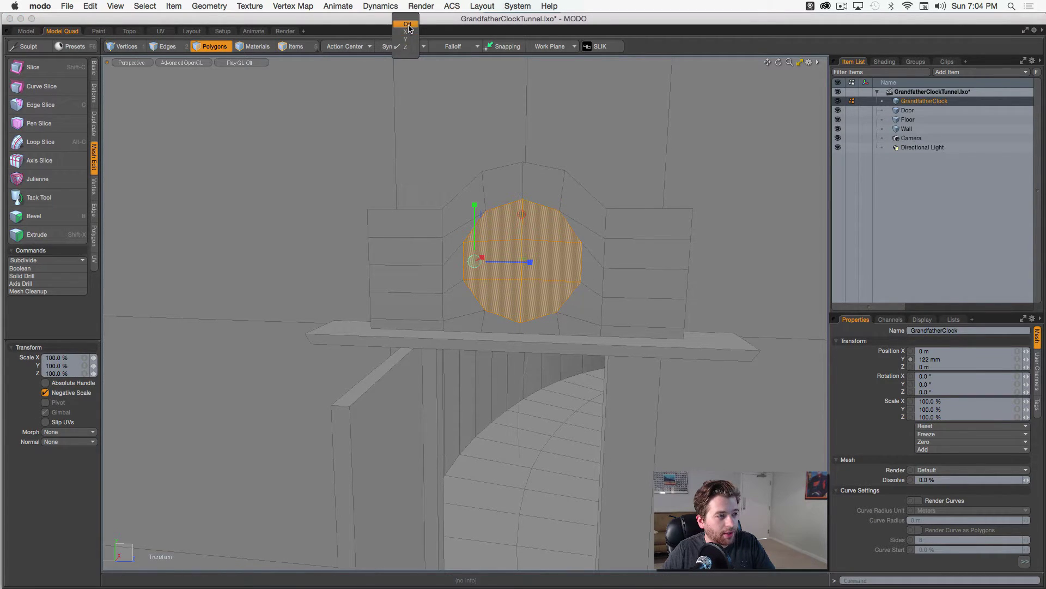
{"action": "left_click", "coordinate": [409, 24]}
{"action": "left_click_drag", "start_coordinate": [574, 211], "coordinate": [587, 211]}
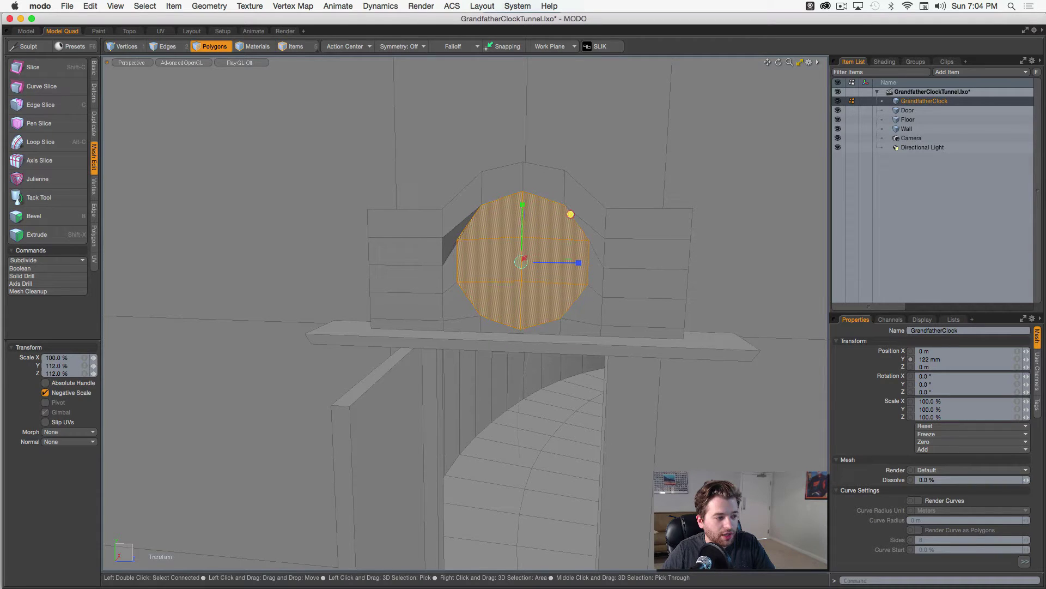
With Z symmetry on, raise the upper vertices flanking both sides of the circle to clear the overlap with its edge
{"action": "scroll", "coordinate": [489, 248], "scroll_direction": "up", "scroll_amount": 2}
{"action": "left_click_drag", "start_coordinate": [505, 242], "coordinate": [458, 267], "text": "alt"}
{"action": "key", "text": "1"}
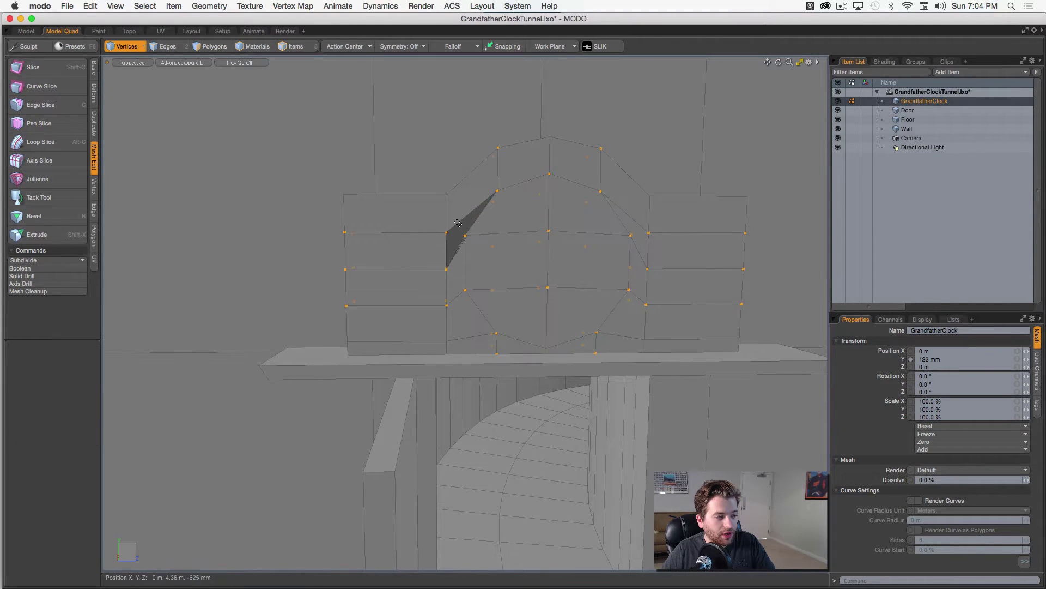
{"action": "right_click_drag", "start_coordinate": [457, 221], "coordinate": [440, 289]}
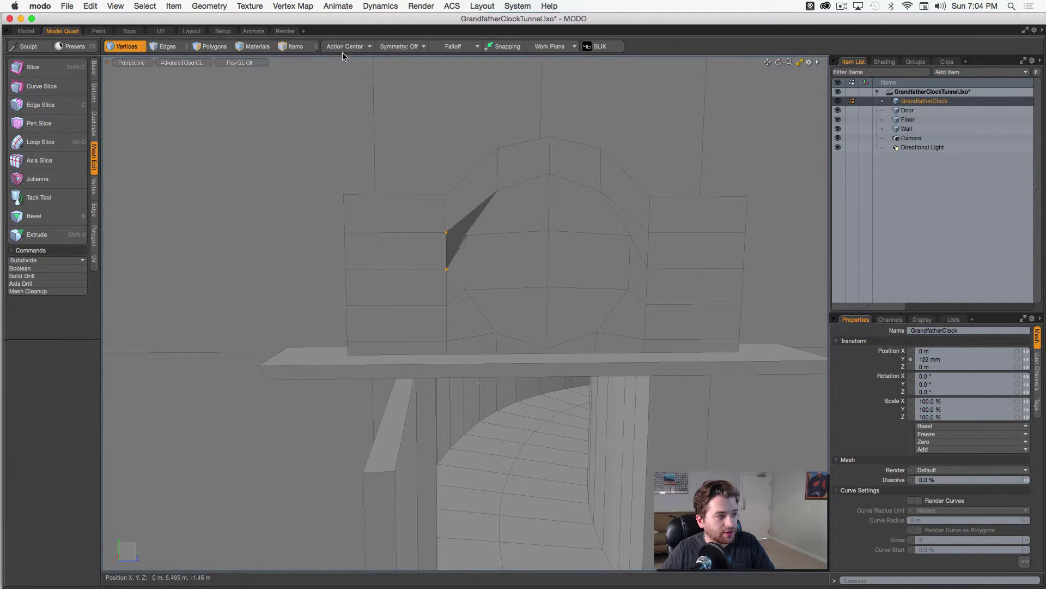
{"action": "left_click", "coordinate": [400, 46]}
{"action": "left_click", "coordinate": [389, 70]}
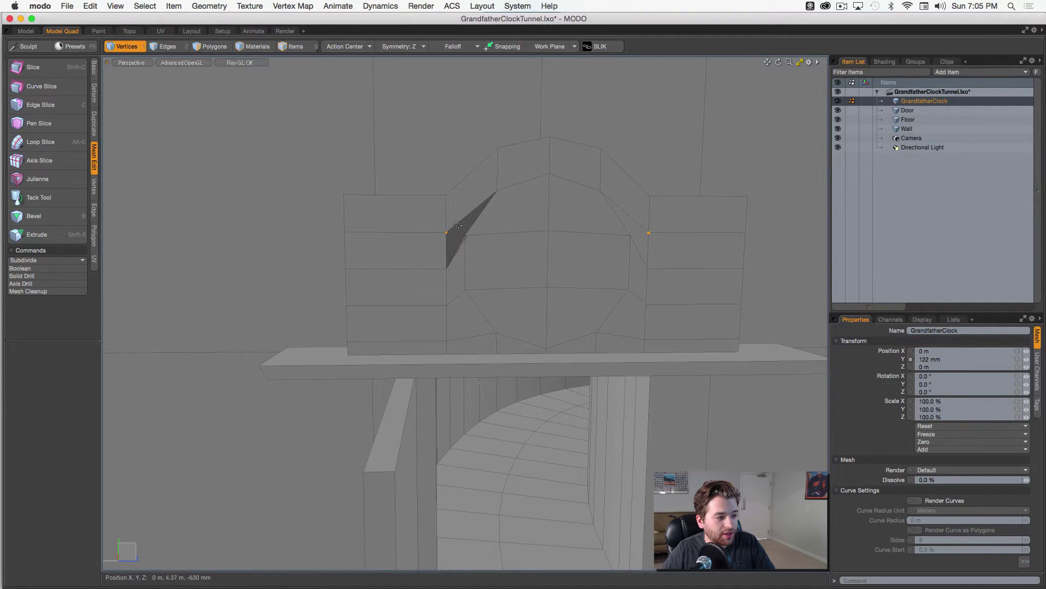
{"action": "right_click_drag", "start_coordinate": [457, 225], "coordinate": [434, 292]}
{"action": "key", "text": "w"}
{"action": "left_click_drag", "start_coordinate": [447, 202], "coordinate": [447, 188]}
Raise the lower vertex on each side of the circle by about 45 mm in Y
{"action": "left_click_drag", "start_coordinate": [580, 245], "coordinate": [633, 283], "text": "alt"}
{"action": "key", "text": "space"}
{"action": "key", "text": "w"}
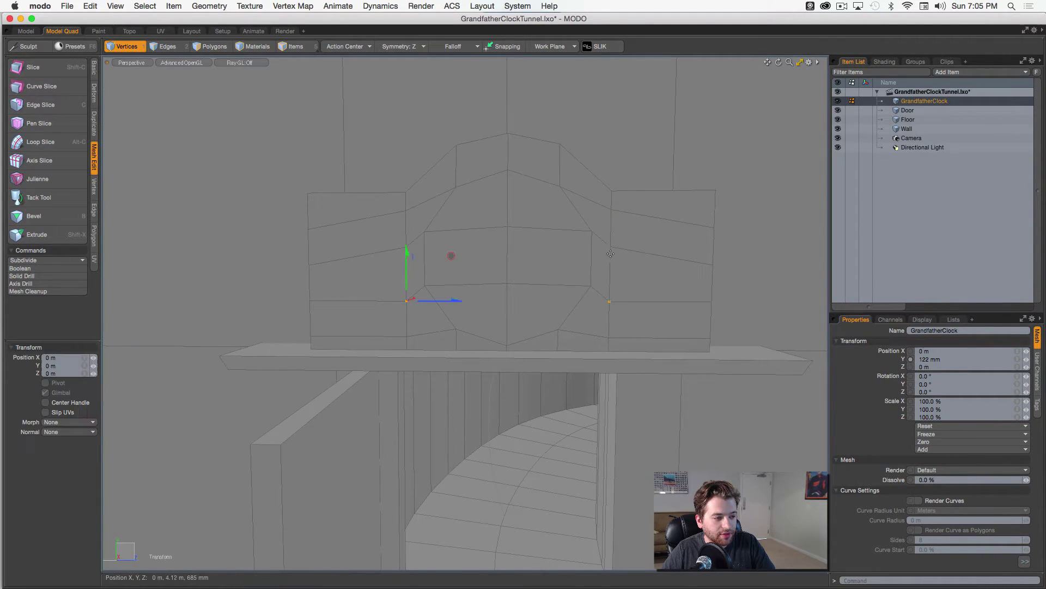
{"action": "left_click_drag", "start_coordinate": [402, 251], "coordinate": [404, 246]}
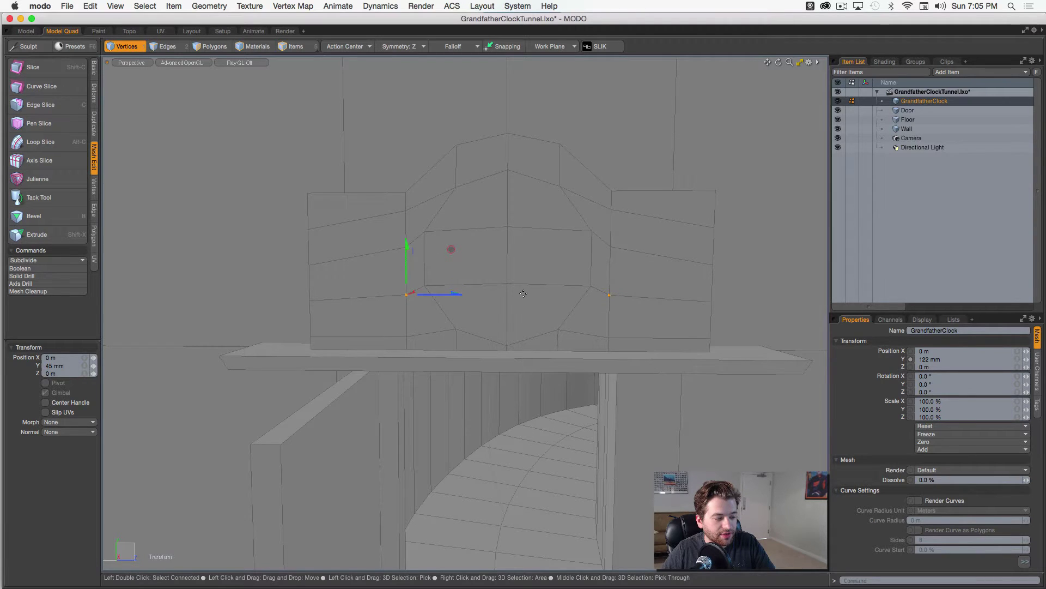
{"action": "left_click_drag", "start_coordinate": [523, 294], "coordinate": [502, 287], "text": "alt"}
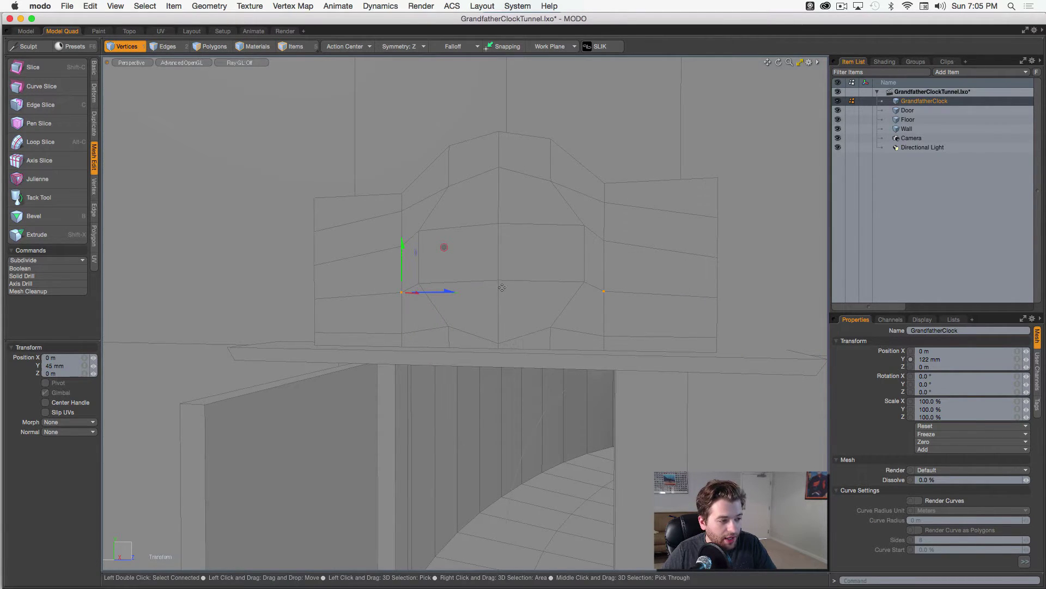
Reselect the circle polygons, turn symmetry off, and enlarge and slightly raise the circle, finishing with a 98% scale in Y and Z
{"action": "key", "text": "space"}
{"action": "key", "text": "3"}
{"action": "double_click", "coordinate": [463, 262]}
{"action": "key", "text": "r"}
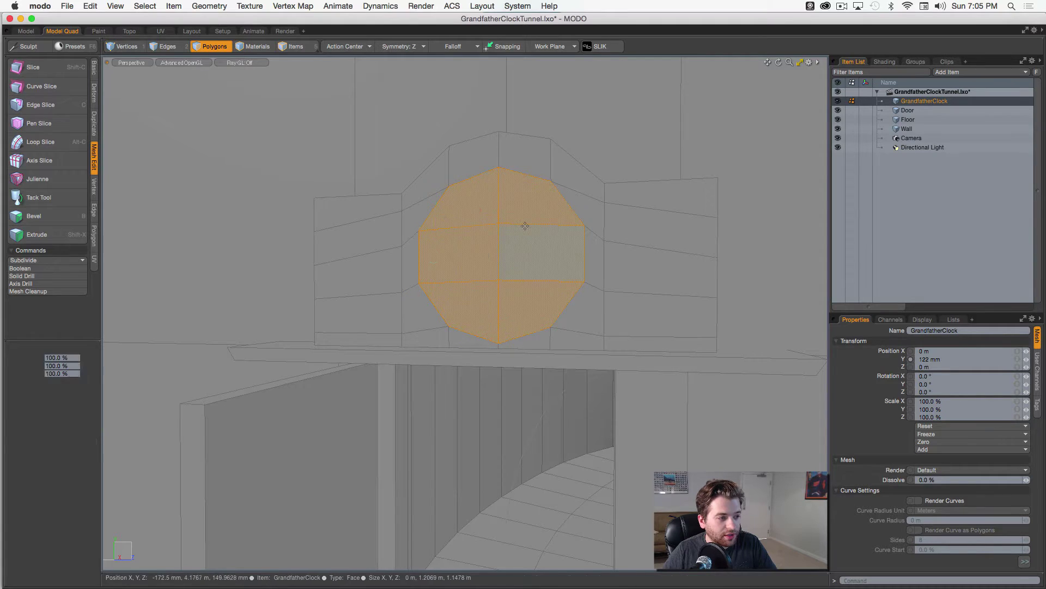
{"action": "left_click_drag", "start_coordinate": [477, 210], "coordinate": [486, 210]}
{"action": "key", "text": "super+z"}
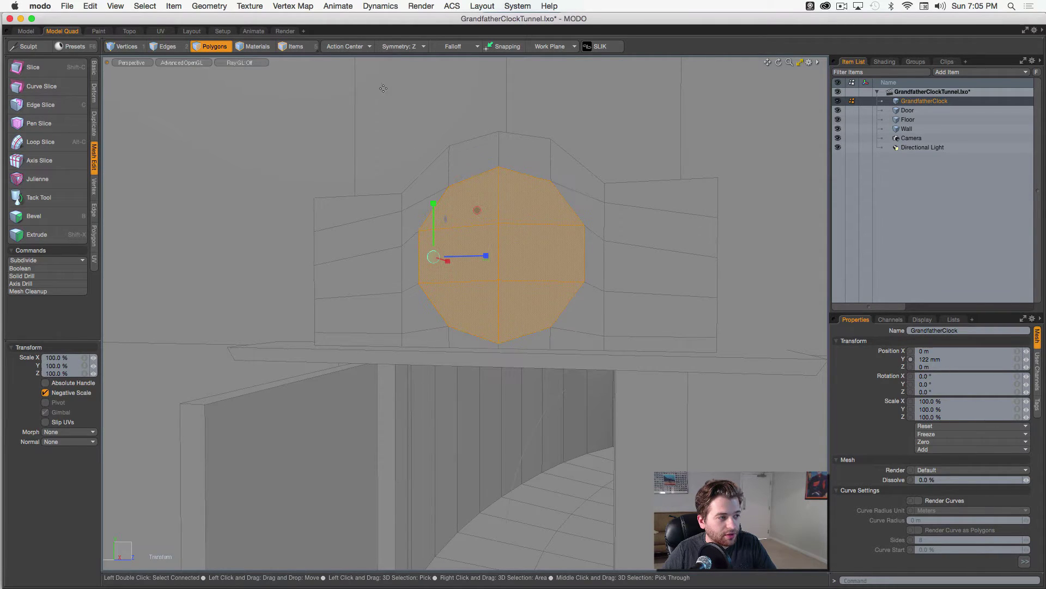
{"action": "left_click", "coordinate": [409, 47]}
{"action": "left_click", "coordinate": [412, 29]}
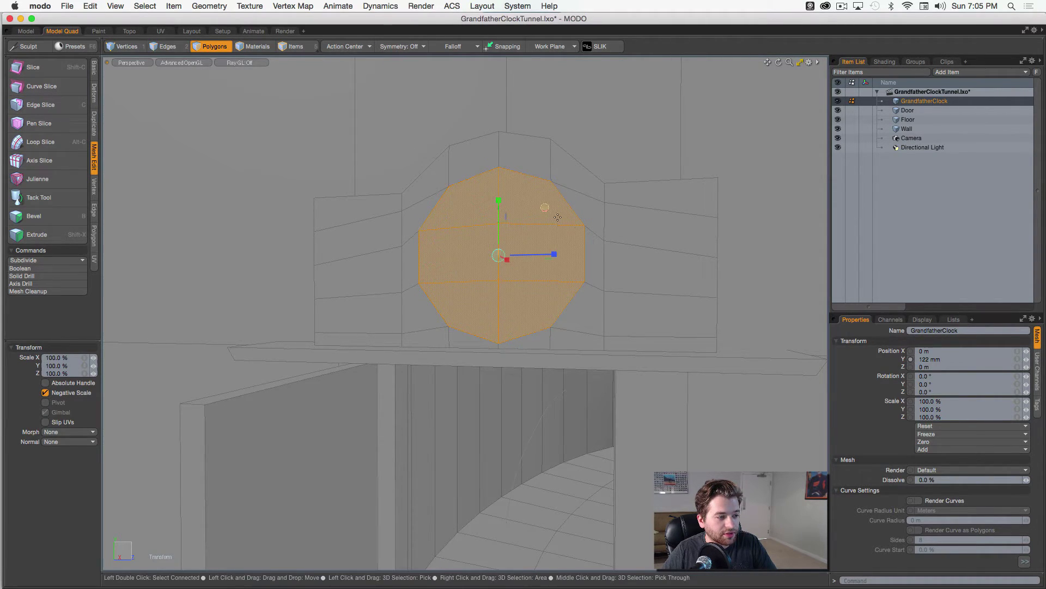
{"action": "mouse_move", "coordinate": [545, 208]}
{"action": "left_mouse_down"}
{"action": "mouse_move", "coordinate": [499, 204]}
{"action": "mouse_move", "coordinate": [543, 202]}
{"action": "left_mouse_up"}
{"action": "key", "text": "w"}
{"action": "key", "text": "r"}
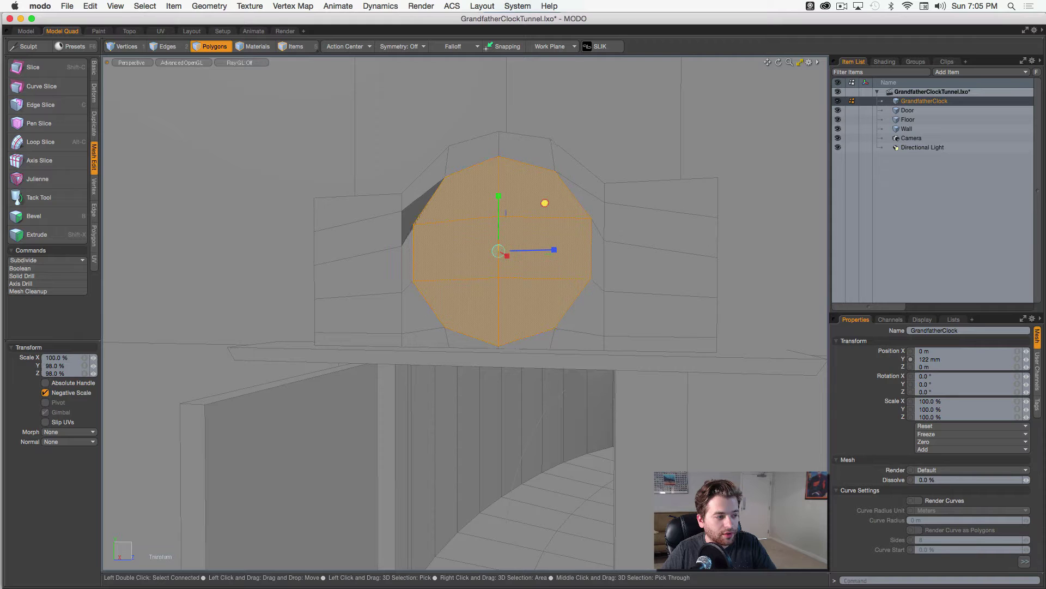
{"action": "mouse_move", "coordinate": [521, 245]}
{"action": "left_mouse_down", "text": "alt"}
{"action": "mouse_move", "coordinate": [545, 245]}
{"action": "mouse_move", "coordinate": [527, 253]}
{"action": "left_mouse_up", "text": "alt"}
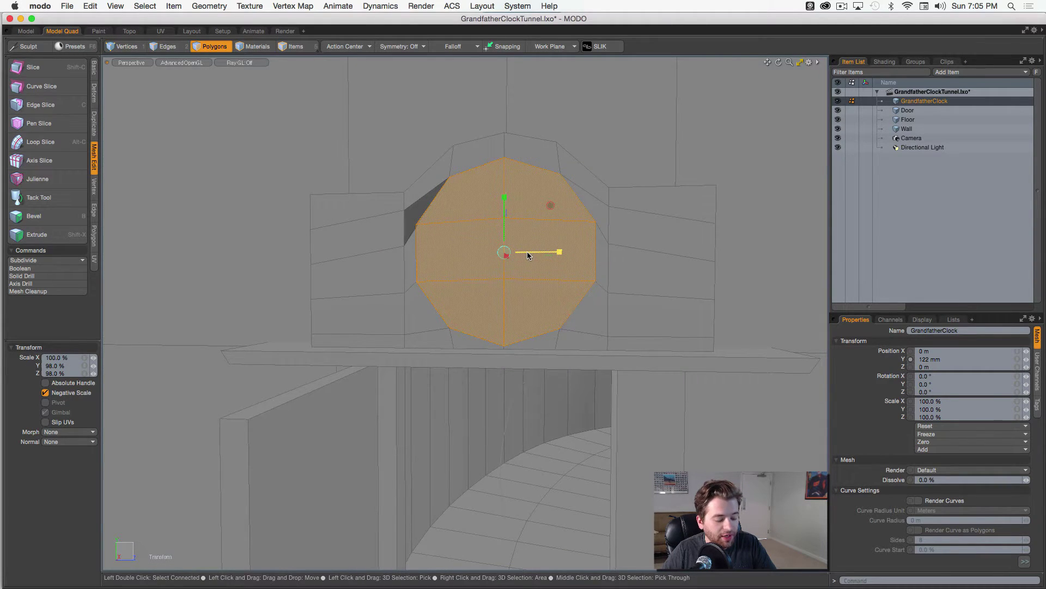
Bevel the circle polygons with an inset of about 37 mm to form a thin border ring
{"action": "key", "text": "b"}
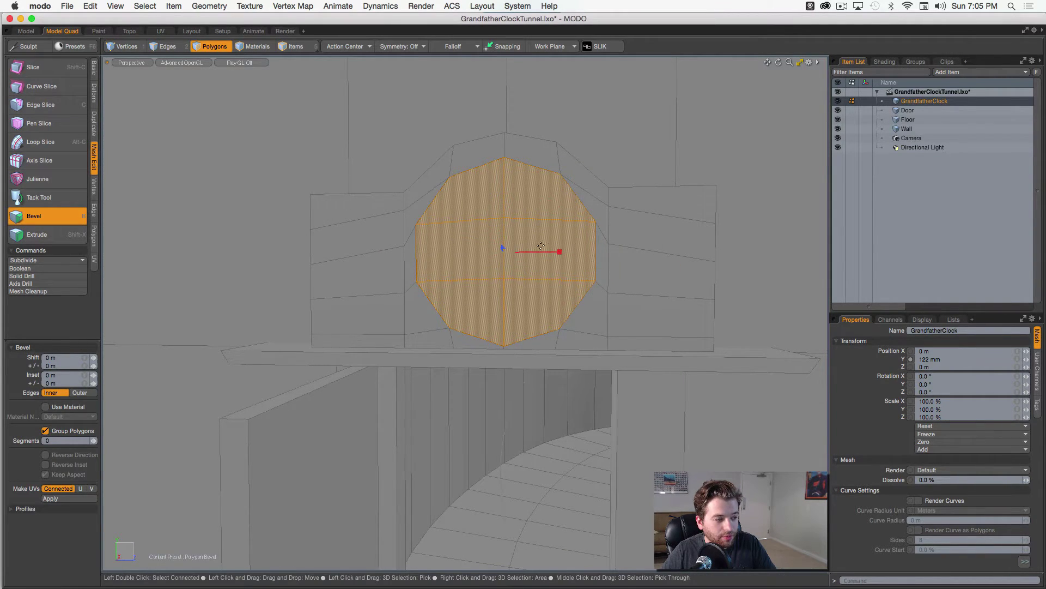
{"action": "left_click_drag", "start_coordinate": [560, 253], "coordinate": [558, 252]}
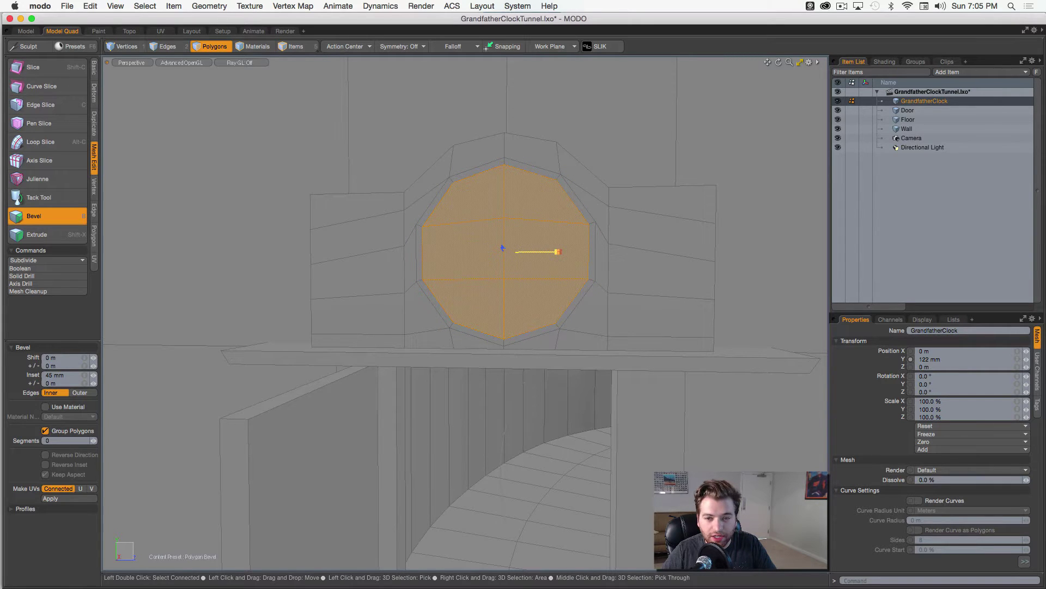
{"action": "left_click_drag", "start_coordinate": [539, 268], "coordinate": [472, 252], "text": "alt"}
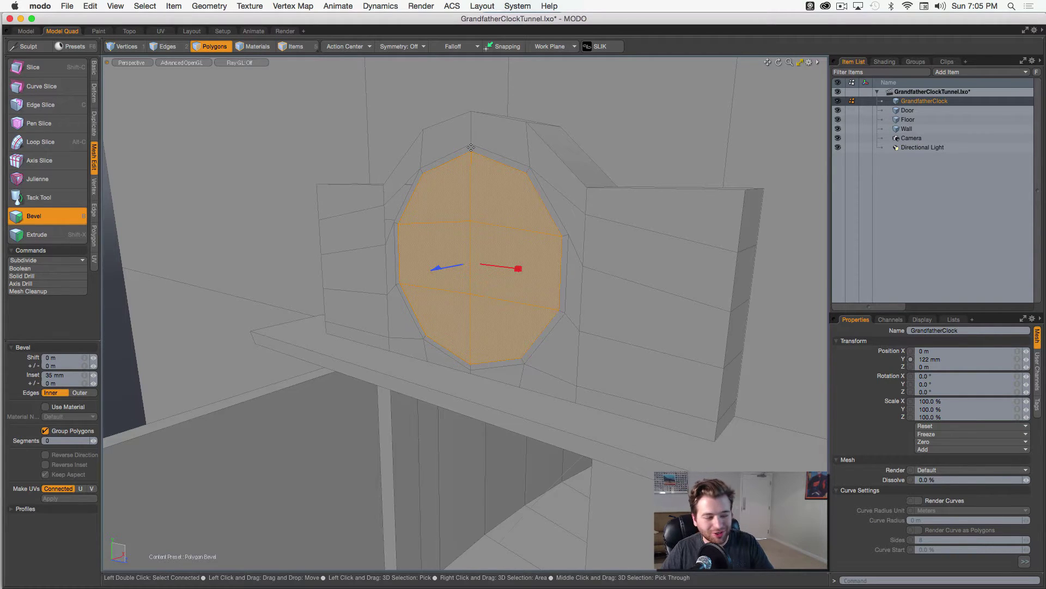
{"action": "left_click_drag", "start_coordinate": [480, 201], "coordinate": [523, 263], "text": "alt"}
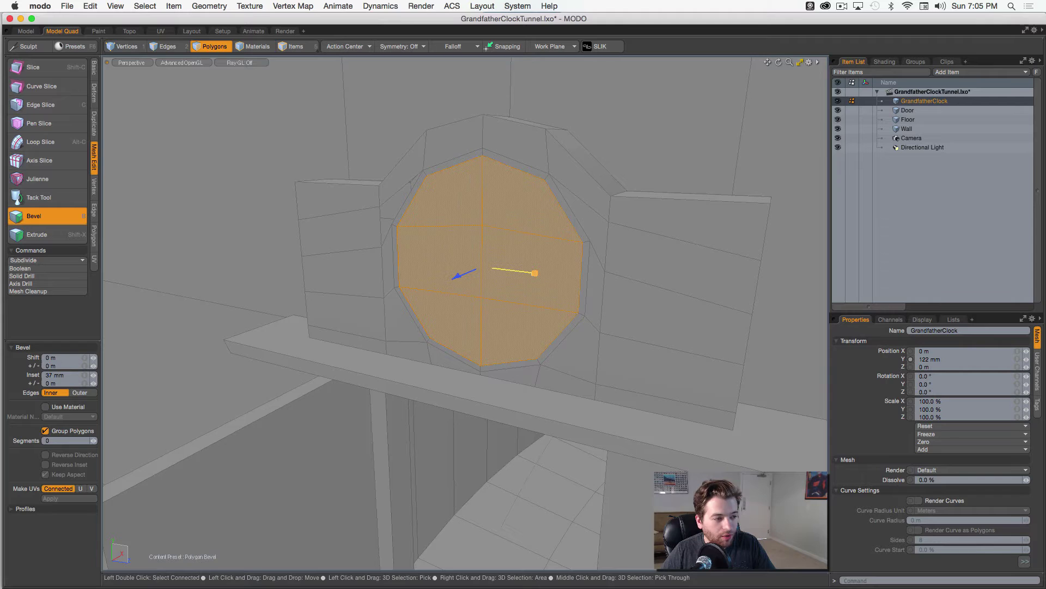
Recess the clock face with an inward bevel, followed by another with about -32 mm shift and 79 mm inset
{"action": "left_click", "coordinate": [530, 241], "text": "shift"}
{"action": "left_click_drag", "start_coordinate": [498, 243], "coordinate": [474, 257], "text": "alt"}
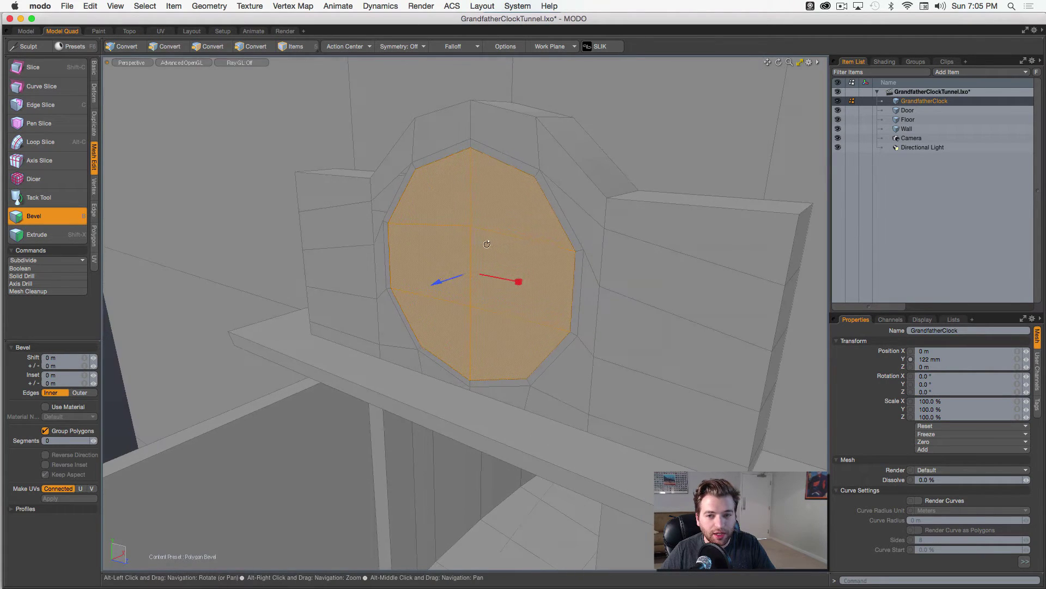
{"action": "left_click_drag", "start_coordinate": [437, 285], "coordinate": [511, 271]}
{"action": "left_click", "coordinate": [551, 230], "text": "shift"}
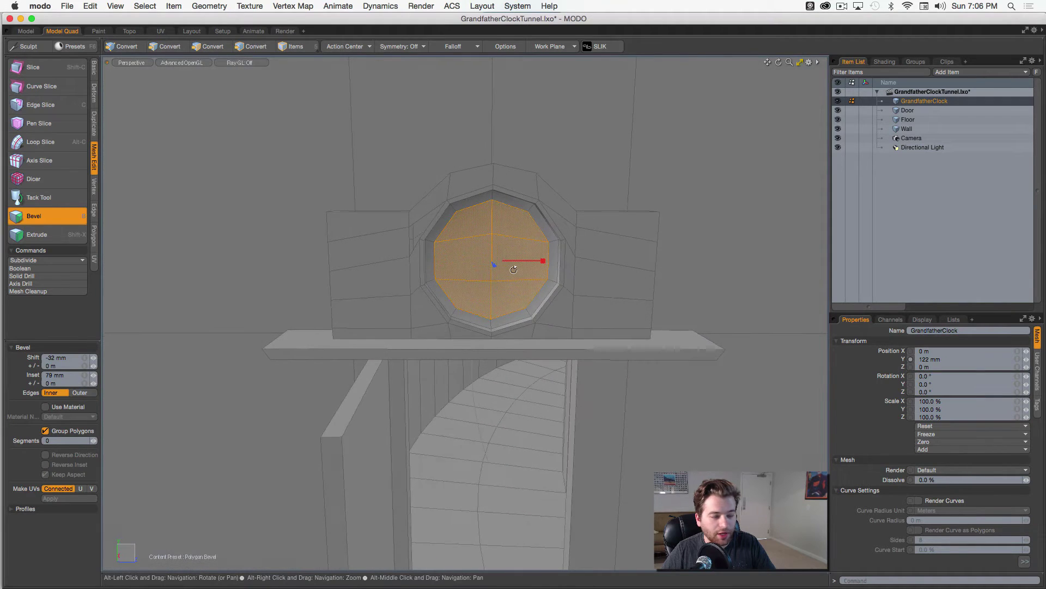
{"action": "scroll", "coordinate": [561, 264], "scroll_direction": "up", "scroll_amount": 3}
{"action": "key", "text": "space"}
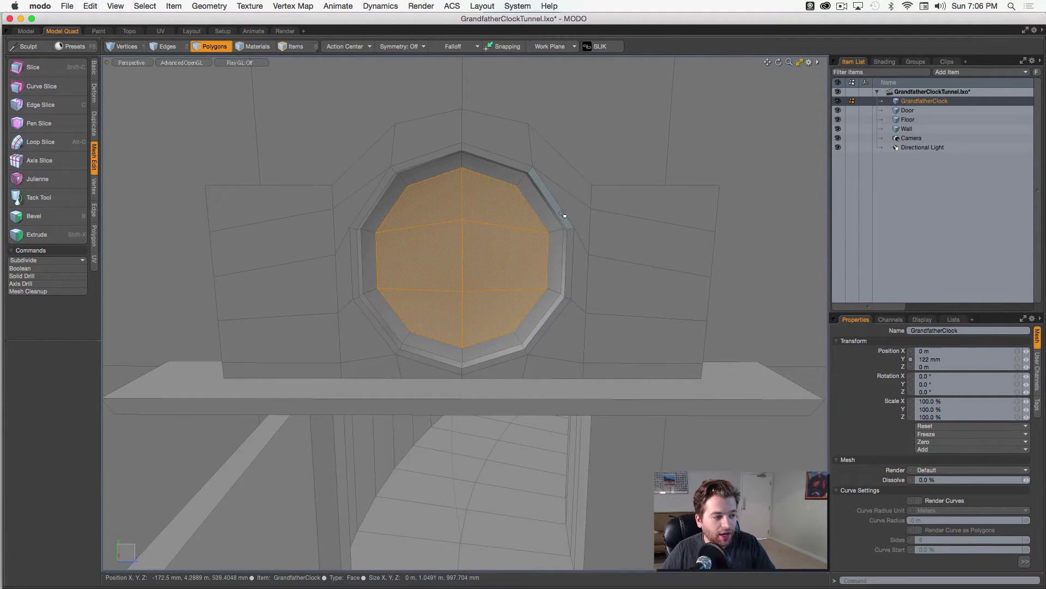
Select the thin polygon ring around the clock face and bevel it outward with a shift of about 45 mm
{"action": "left_click", "coordinate": [562, 214]}
{"action": "left_click", "coordinate": [573, 236], "text": "shift"}
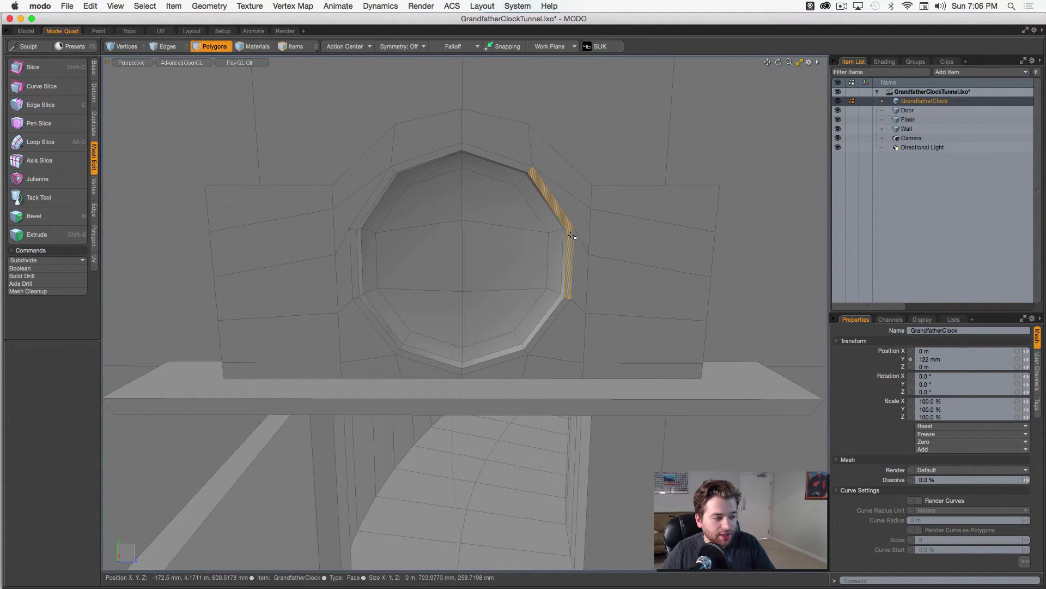
{"action": "key", "text": "l"}
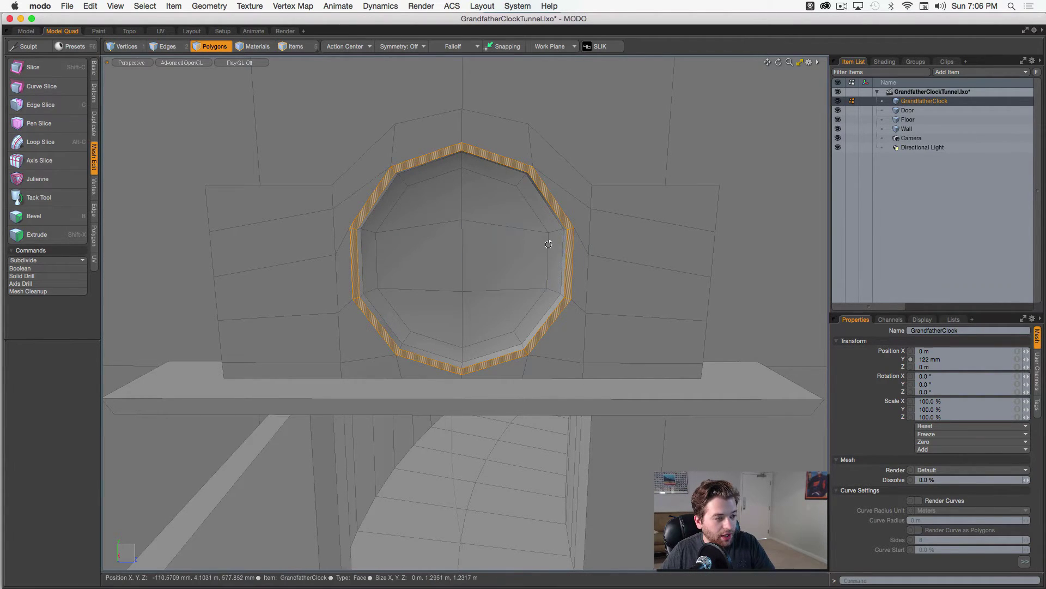
{"action": "left_click_drag", "start_coordinate": [532, 243], "coordinate": [427, 234], "text": "alt"}
{"action": "key", "text": "b"}
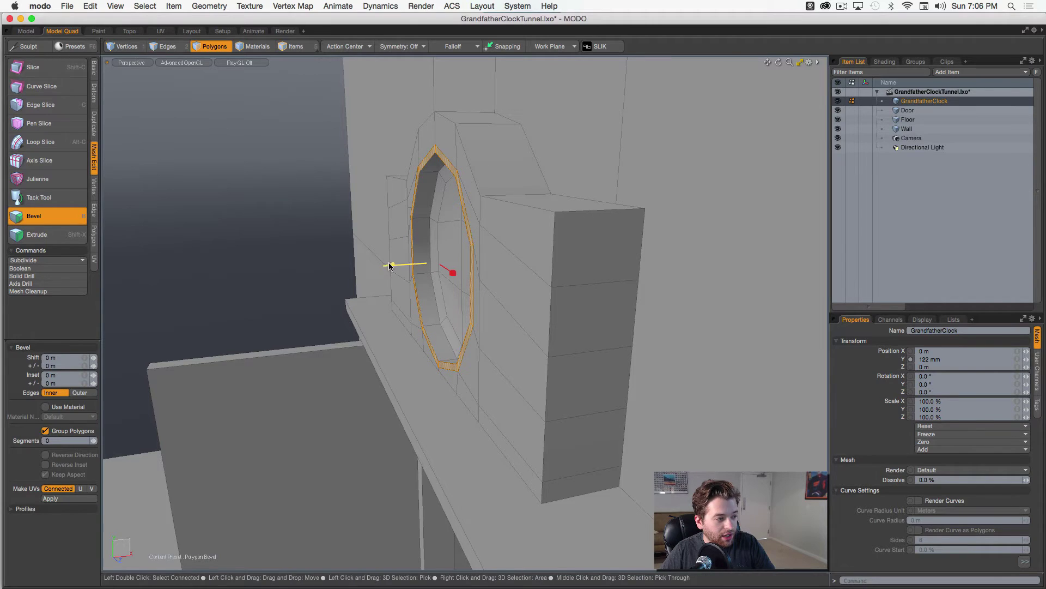
{"action": "left_click_drag", "start_coordinate": [390, 266], "coordinate": [376, 265]}
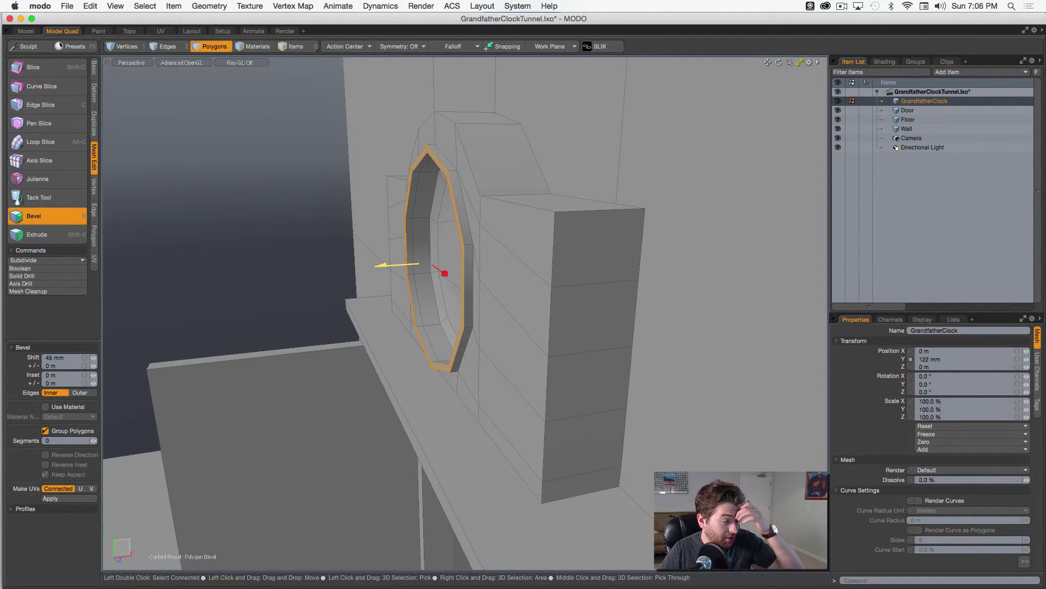
{"action": "left_click_drag", "start_coordinate": [454, 212], "coordinate": [476, 260], "text": "alt"}
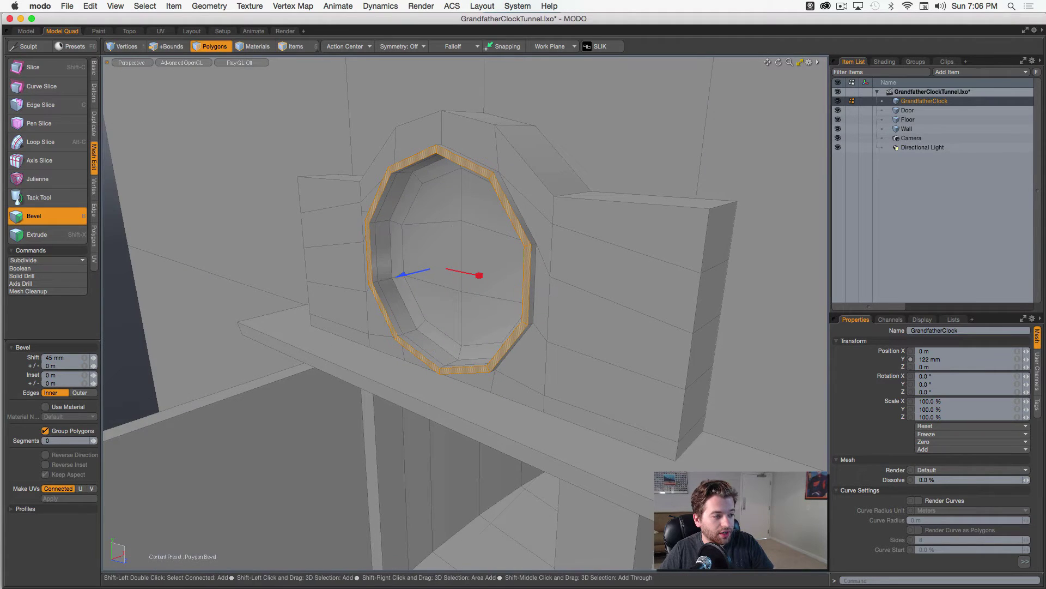
Bevel the raised ring again with an inset of about 13 mm and a slight outward shift, and clear the selection
{"action": "left_click", "coordinate": [476, 260], "text": "shift"}
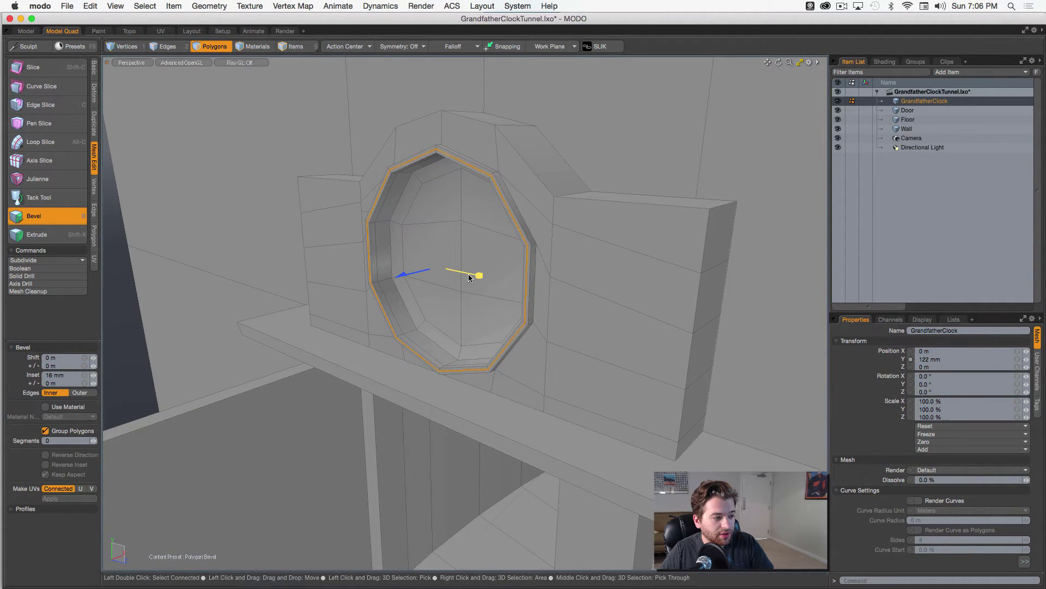
{"action": "left_click_drag", "start_coordinate": [410, 277], "coordinate": [407, 277]}
{"action": "left_click_drag", "start_coordinate": [430, 207], "coordinate": [451, 219], "text": "ctrl+alt"}
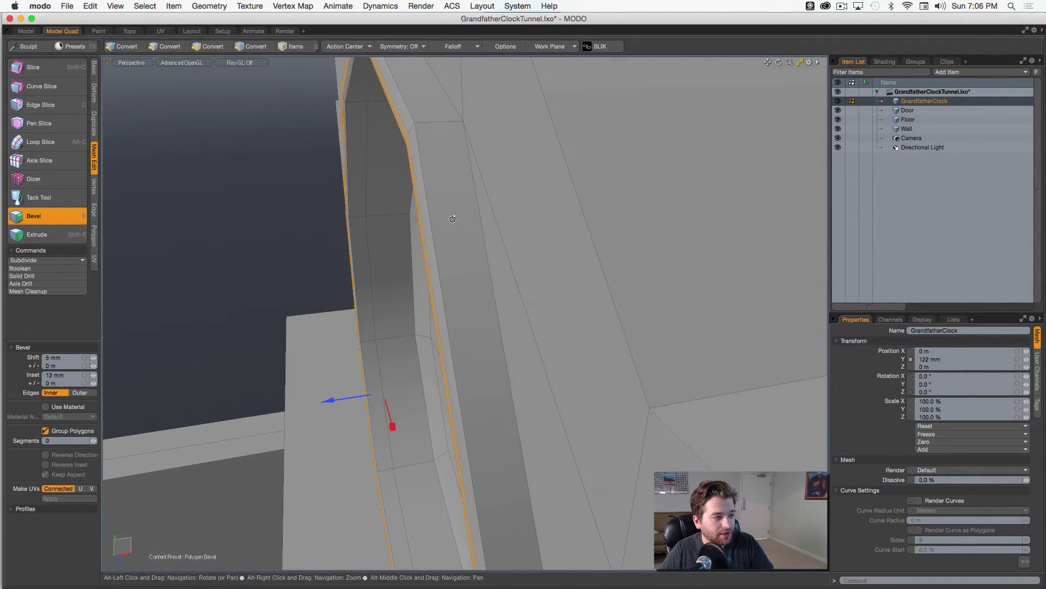
{"action": "left_click_drag", "start_coordinate": [327, 401], "coordinate": [322, 402]}
{"action": "key", "text": "q"}
{"action": "left_click_drag", "start_coordinate": [383, 383], "coordinate": [505, 283], "text": "ctrl+alt"}
{"action": "left_click", "coordinate": [292, 273]}
Select all top polygons of the arched box and bevel them upward with a shift of about 155 mm
{"action": "right_click_drag", "start_coordinate": [556, 258], "coordinate": [504, 258], "text": "alt"}
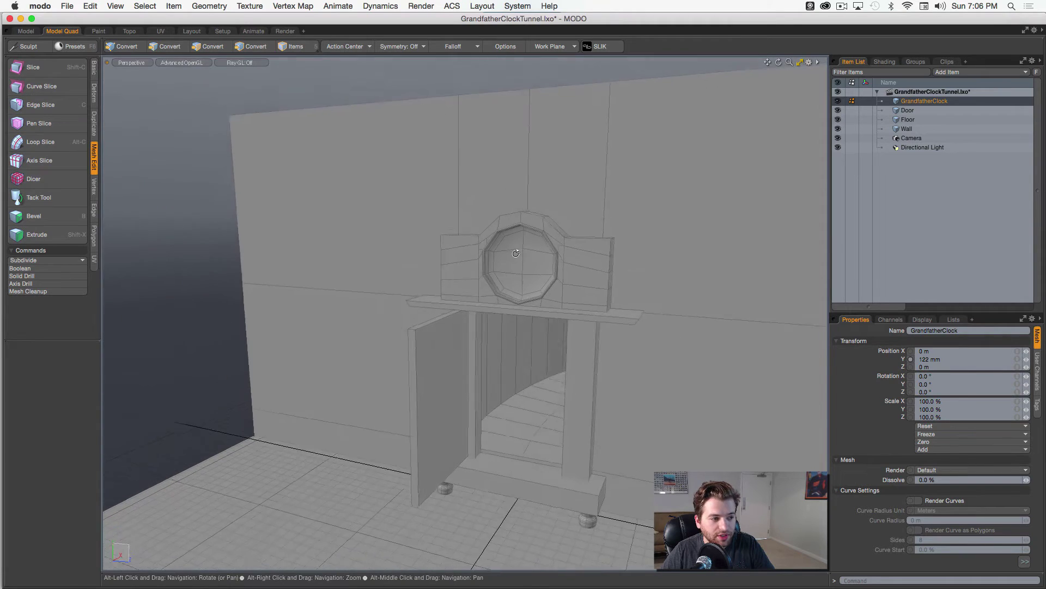
{"action": "left_click_drag", "start_coordinate": [504, 257], "coordinate": [485, 270], "text": "alt"}
{"action": "right_click_drag", "start_coordinate": [485, 269], "coordinate": [616, 273], "text": "alt"}
{"action": "mouse_move", "coordinate": [616, 272]}
{"action": "left_mouse_down", "text": "alt"}
{"action": "mouse_move", "coordinate": [594, 301]}
{"action": "mouse_move", "coordinate": [543, 256]}
{"action": "left_mouse_up", "text": "alt"}
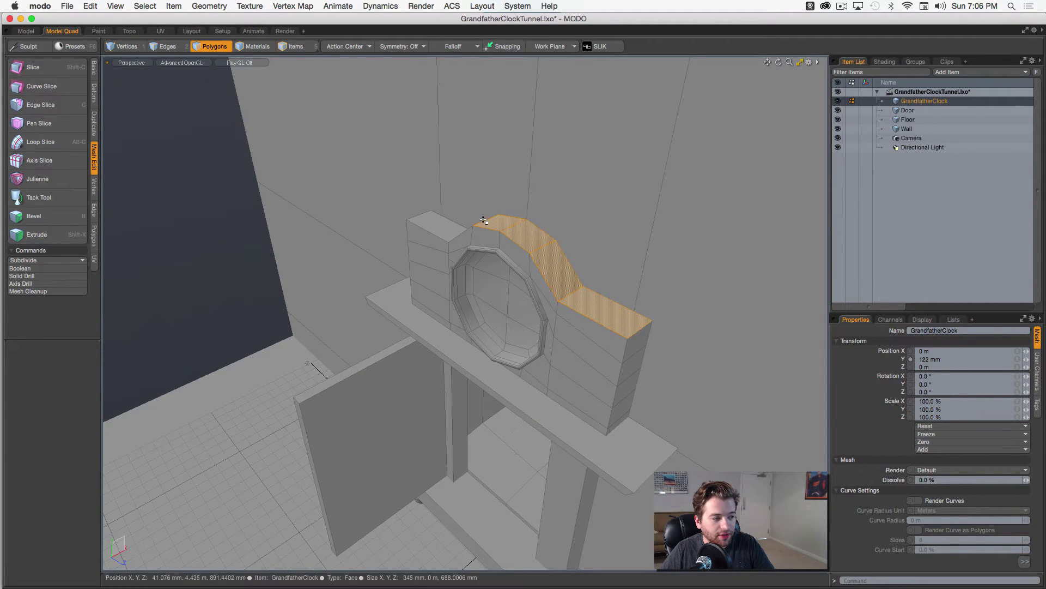
{"action": "left_click_drag", "start_coordinate": [449, 229], "coordinate": [455, 254], "text": "alt"}
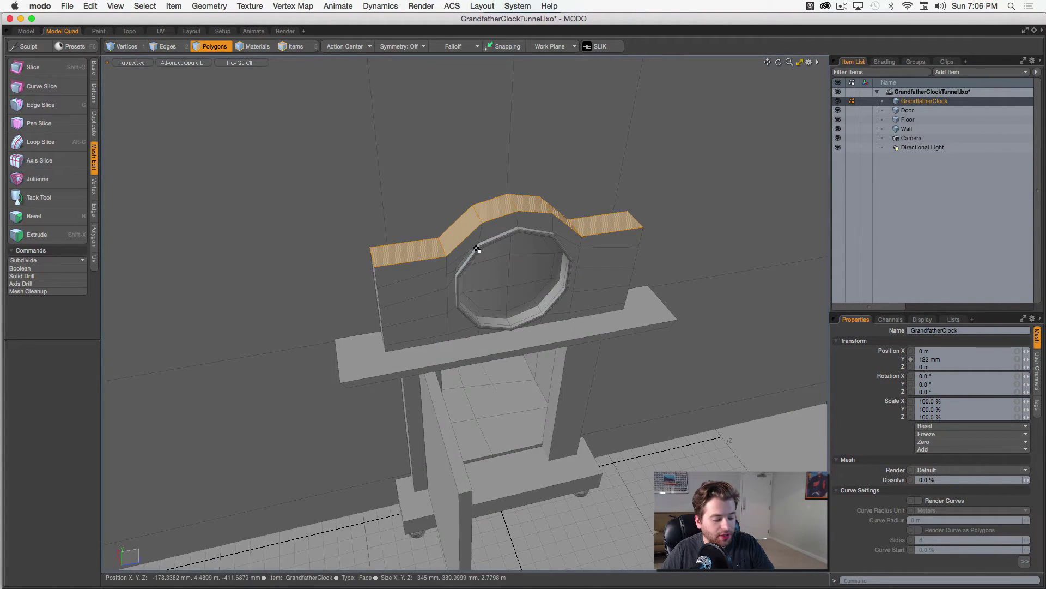
{"action": "key", "text": "b"}
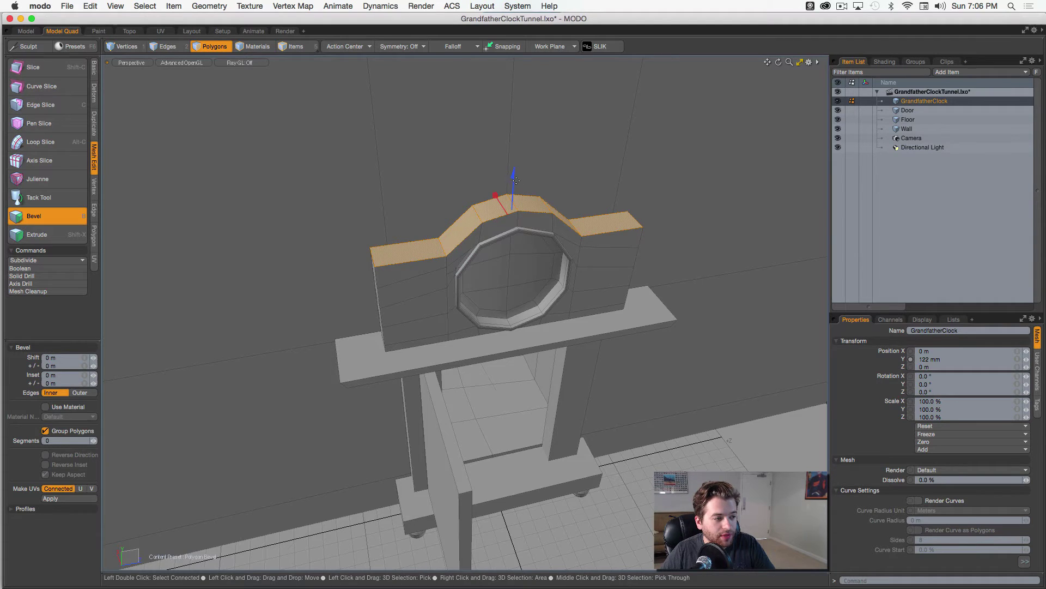
{"action": "left_click_drag", "start_coordinate": [516, 180], "coordinate": [515, 163]}
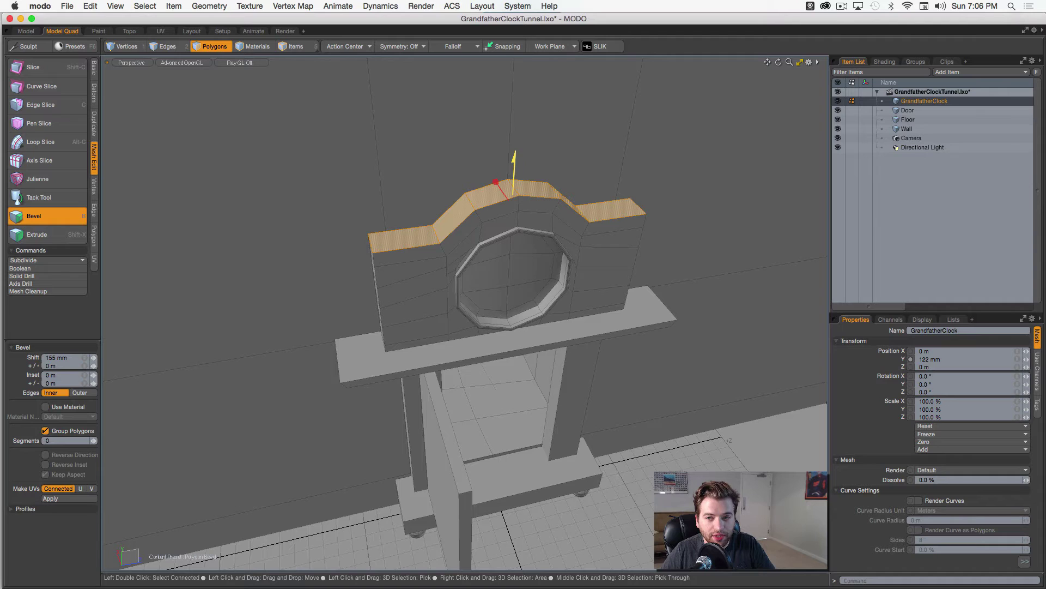
Flare the arched top outward with a bevel of about 35 mm shift and -44 mm inset, followed by another shifted about 55 mm
{"action": "left_click_drag", "start_coordinate": [515, 163], "coordinate": [512, 199]}
{"action": "right_click_drag", "start_coordinate": [512, 199], "coordinate": [537, 181], "text": "alt"}
{"action": "left_click_drag", "start_coordinate": [537, 182], "coordinate": [500, 178], "text": "alt"}
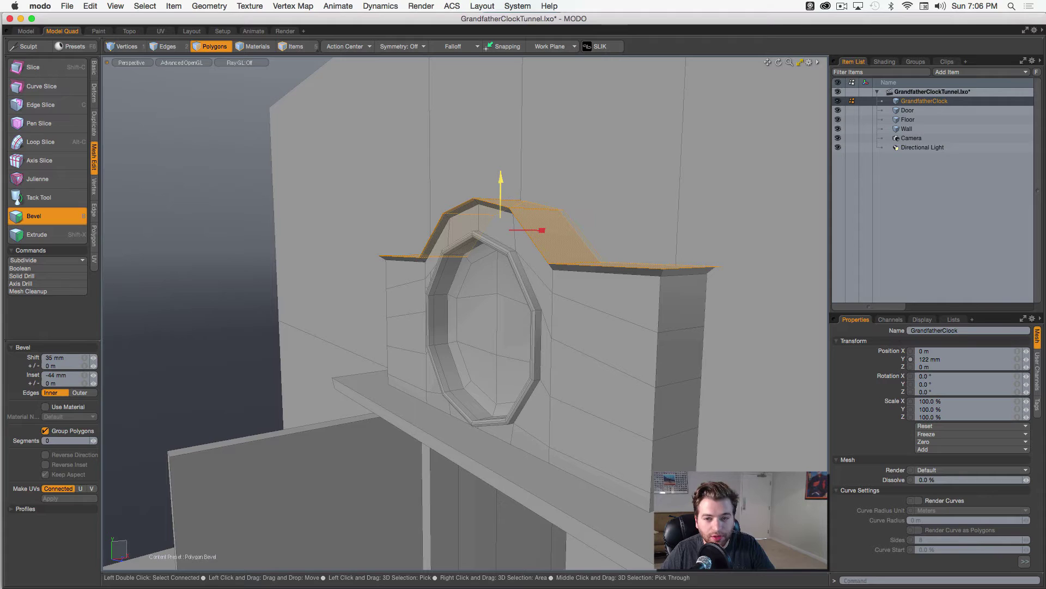
{"action": "left_click", "coordinate": [464, 225], "text": "shift"}
{"action": "left_click_drag", "start_coordinate": [500, 177], "coordinate": [500, 168]}
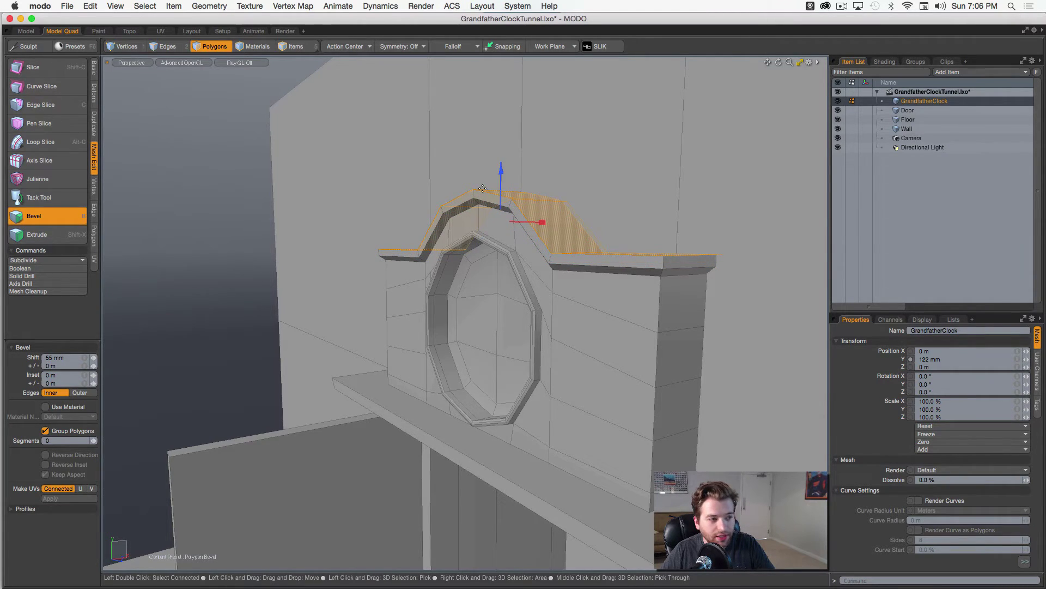
Step the arched top outward with a bevel of about -38 mm inset, followed by upward bevels of about 65 mm and 50 mm
{"action": "left_click", "coordinate": [527, 215]}
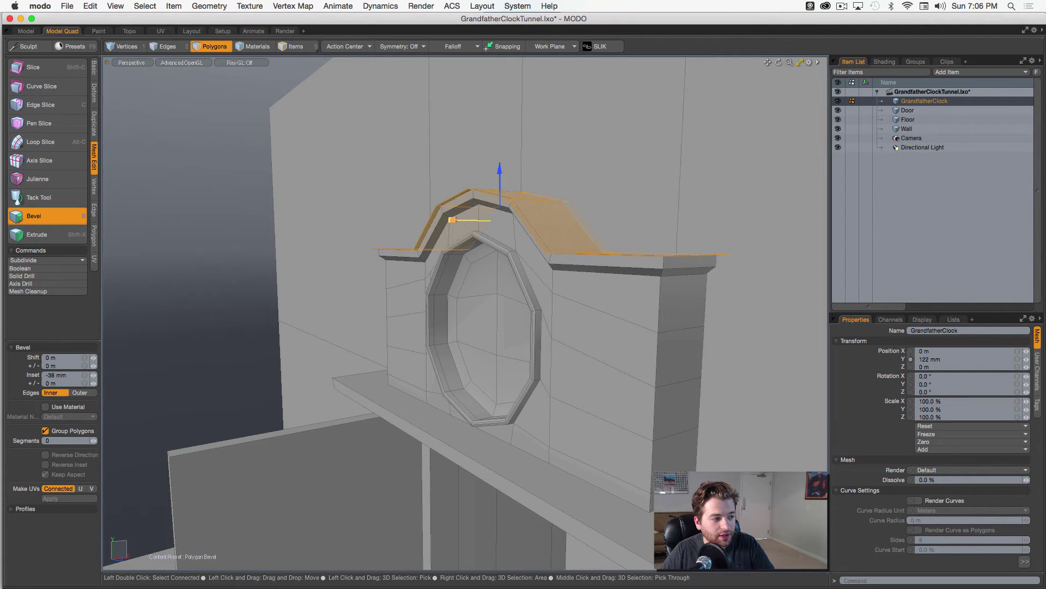
{"action": "left_click_drag", "start_coordinate": [495, 171], "coordinate": [492, 157]}
{"action": "left_click_drag", "start_coordinate": [492, 164], "coordinate": [537, 184], "text": "alt"}
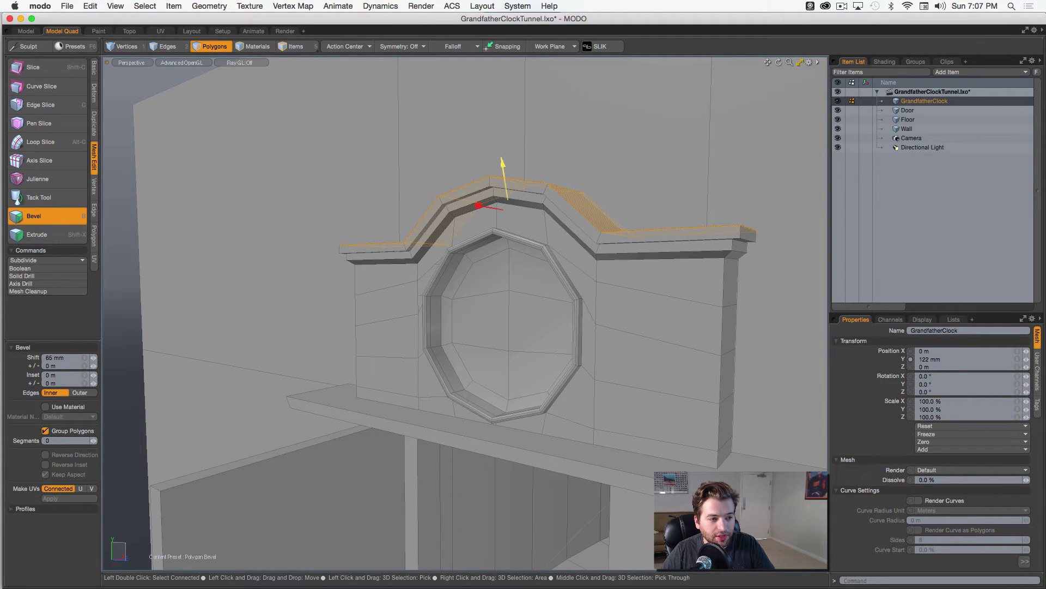
{"action": "left_click", "coordinate": [515, 163]}
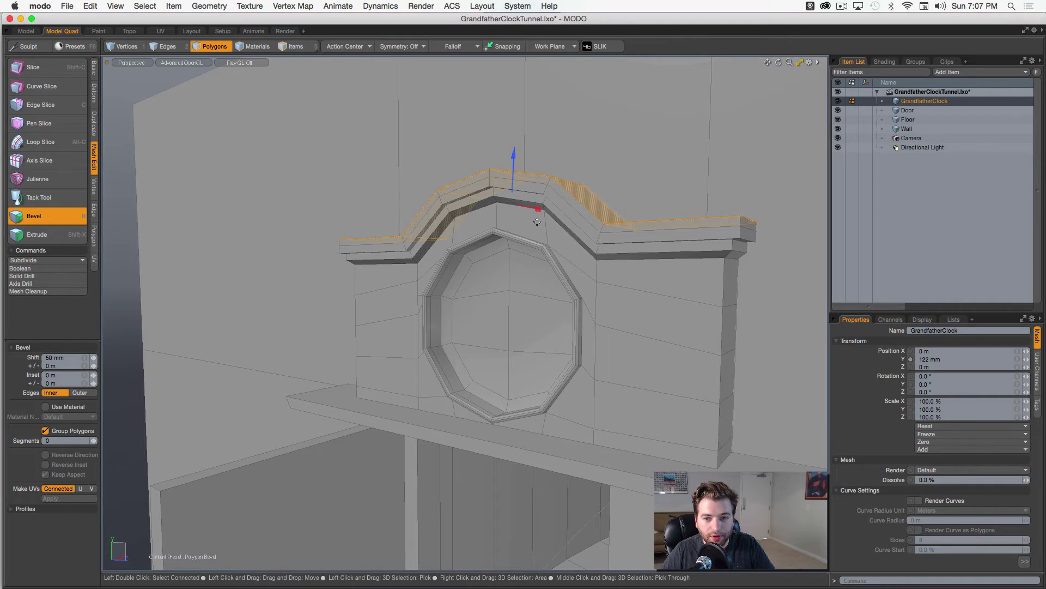
Finish the arched top's stepped cornice with one more bevel and clear the selection
{"action": "left_click", "coordinate": [539, 225]}
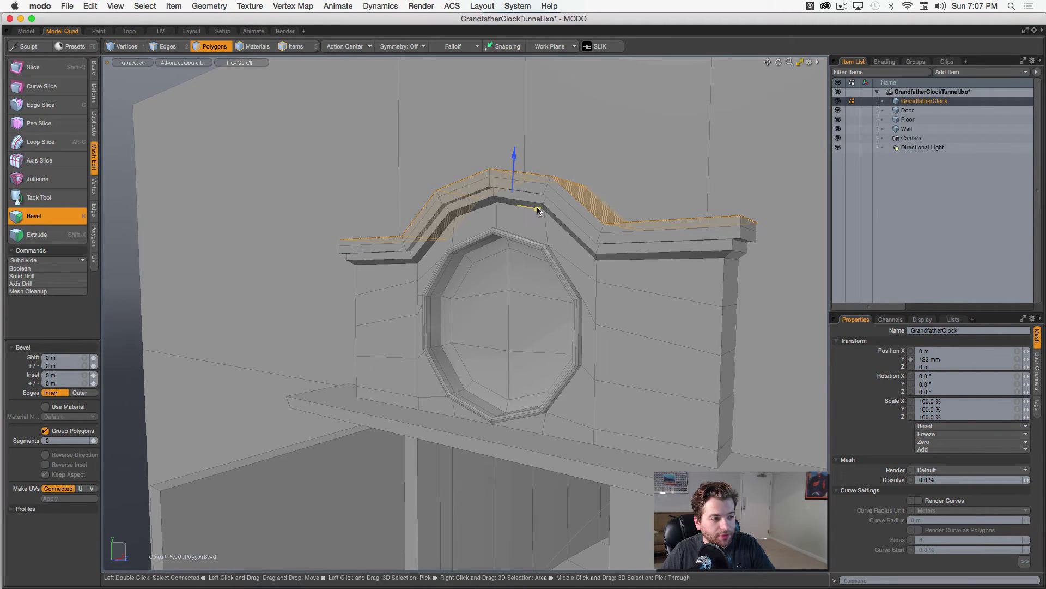
{"action": "left_click", "coordinate": [525, 183], "text": "shift"}
{"action": "left_click_drag", "start_coordinate": [514, 157], "coordinate": [473, 248]}
{"action": "key", "text": "Escape"}
{"action": "key", "text": "Escape"}
{"action": "scroll", "coordinate": [469, 290], "scroll_direction": "down", "scroll_amount": 3}
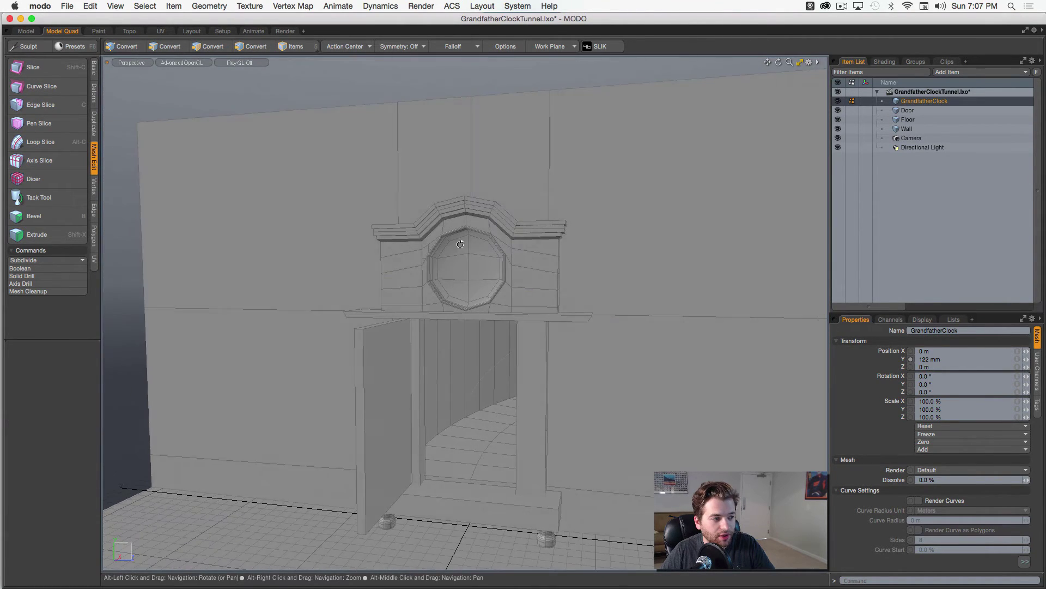
Select the vertex beside the clock face's upper-left rim, try raising it about 14 mm, and undo that move
{"action": "scroll", "coordinate": [473, 248], "scroll_direction": "up", "scroll_amount": 4}
{"action": "left_click_drag", "start_coordinate": [540, 260], "coordinate": [619, 269], "text": "alt"}
{"action": "scroll", "coordinate": [412, 244], "scroll_direction": "up", "scroll_amount": 3}
{"action": "left_click_drag", "start_coordinate": [412, 244], "coordinate": [357, 243], "text": "alt"}
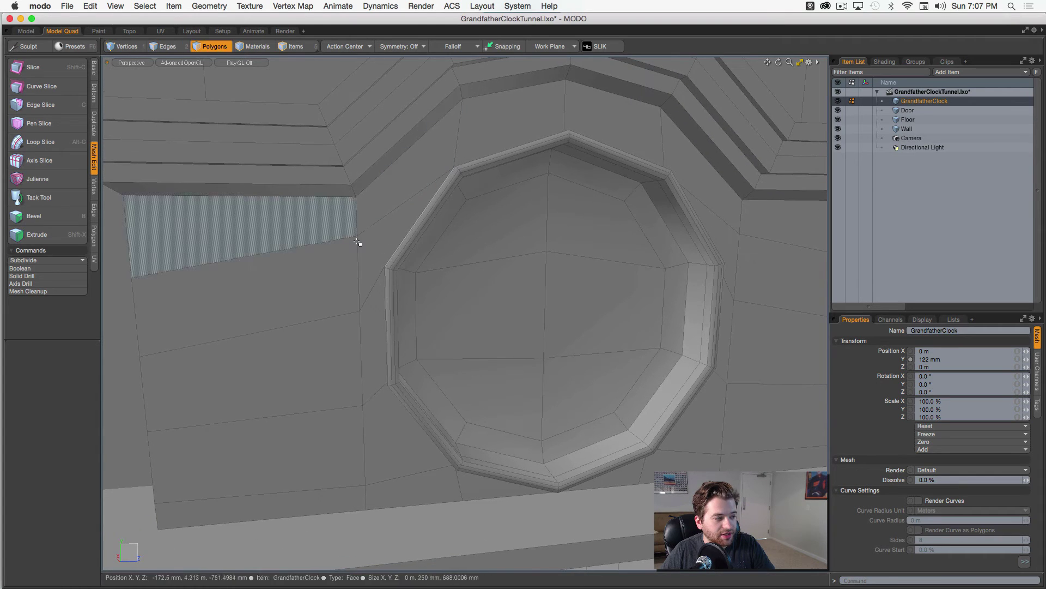
{"action": "mouse_move", "coordinate": [436, 215]}
{"action": "left_mouse_down", "text": "alt"}
{"action": "mouse_move", "coordinate": [493, 197]}
{"action": "mouse_move", "coordinate": [417, 220]}
{"action": "left_mouse_up", "text": "alt"}
{"action": "key", "text": "1"}
{"action": "left_click", "coordinate": [411, 221]}
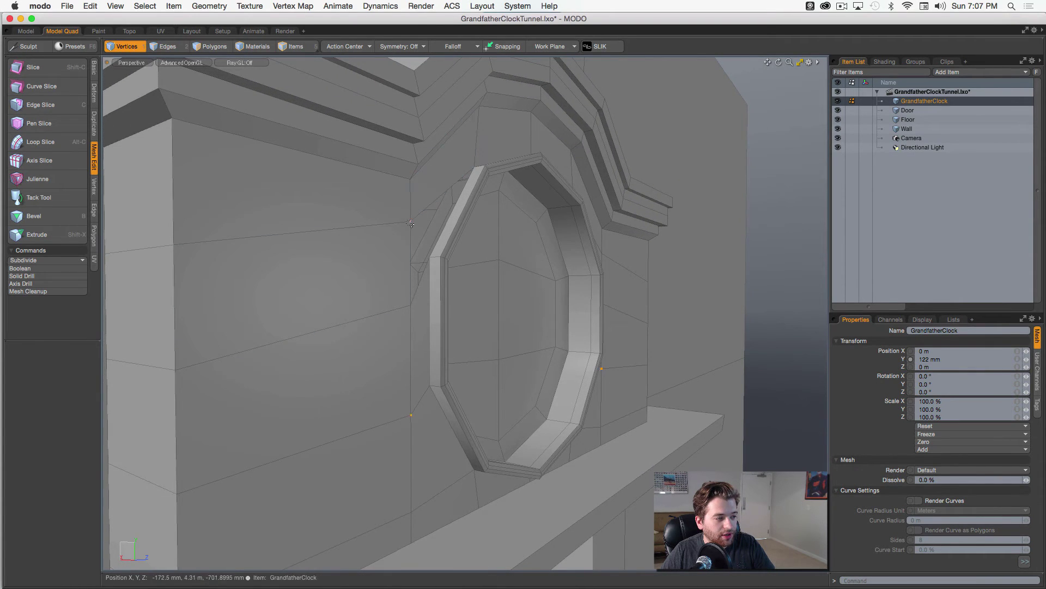
{"action": "left_click_drag", "start_coordinate": [414, 278], "coordinate": [327, 272], "text": "alt"}
{"action": "key", "text": "w"}
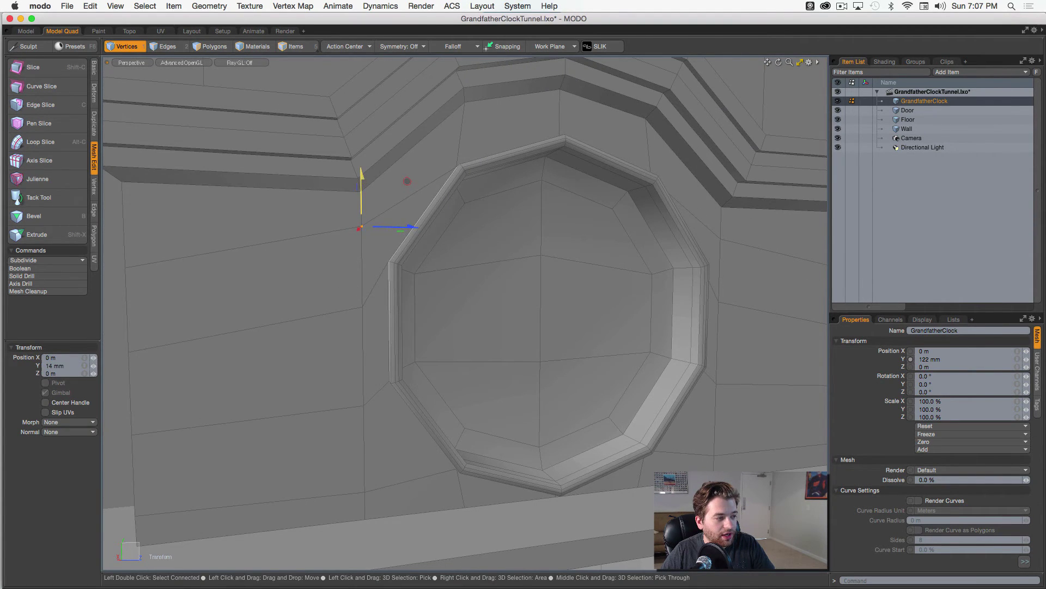
{"action": "key", "text": "super+z"}
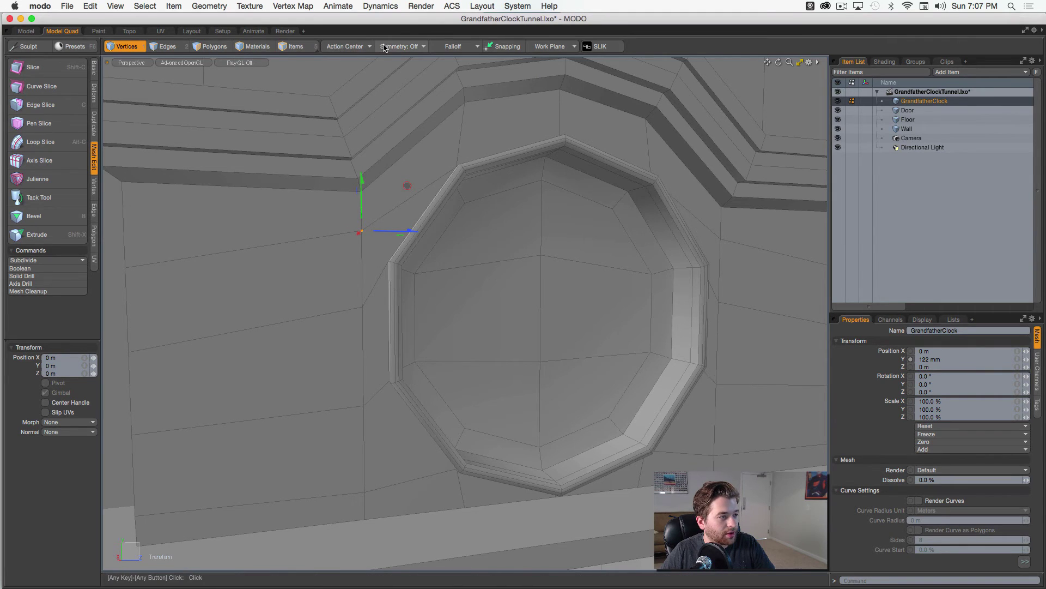
{"action": "key", "text": "space"}
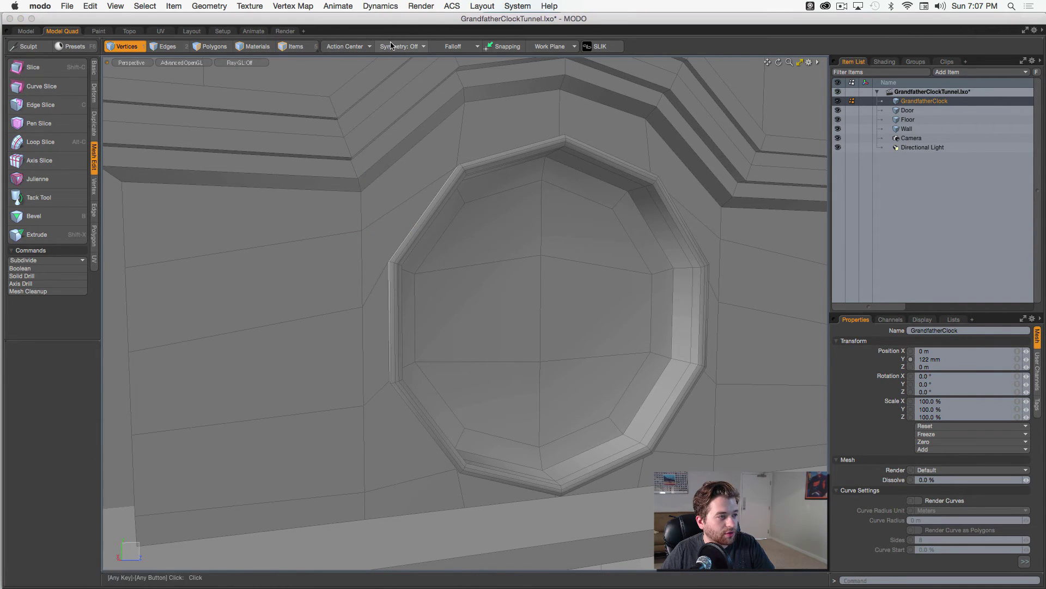
Turn on Z symmetry and raise the vertex pair beside the clock face's upper rim by about 12 mm
{"action": "left_click", "coordinate": [398, 46]}
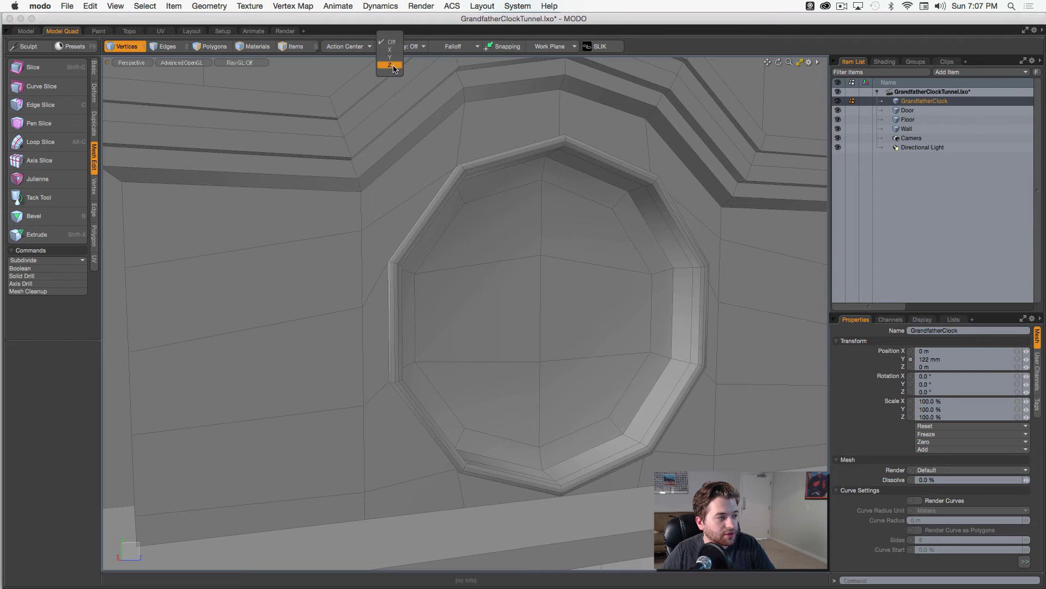
{"action": "left_click", "coordinate": [392, 65]}
{"action": "key", "text": "w"}
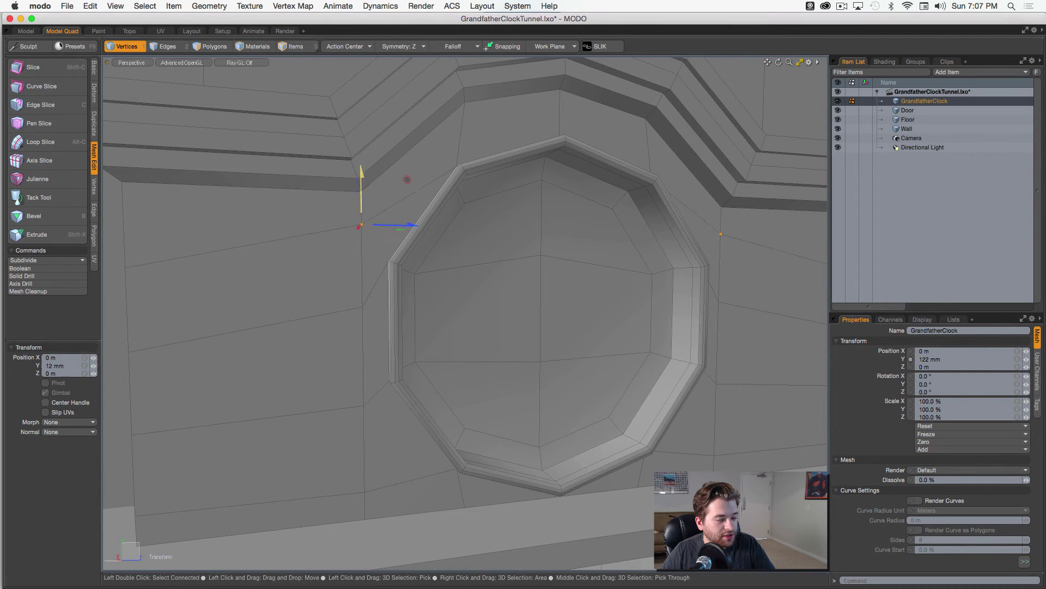
{"action": "key", "text": "space"}
{"action": "key", "text": "3"}
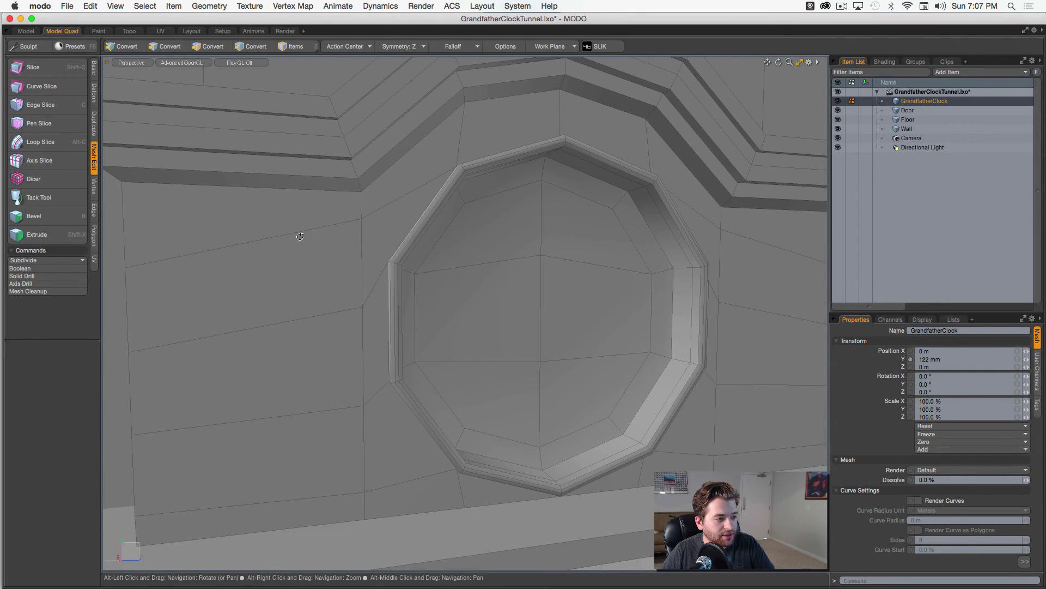
Examine the polygons on both sides of the clock face from the front, side and back
{"action": "left_click_drag", "start_coordinate": [380, 238], "coordinate": [494, 250], "text": "alt"}
{"action": "right_click_drag", "start_coordinate": [543, 250], "coordinate": [518, 252], "text": "alt"}
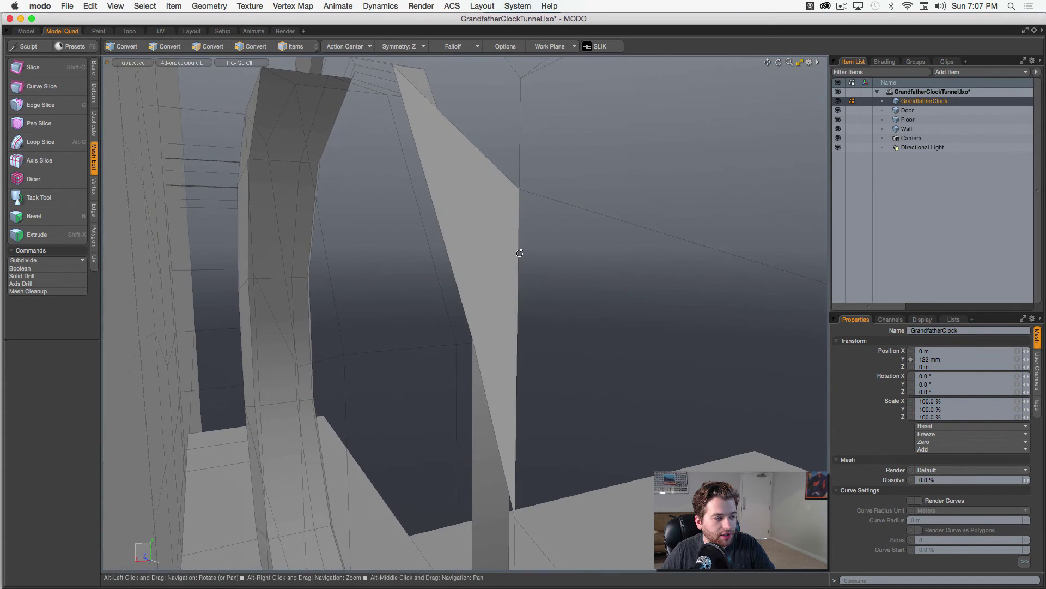
{"action": "left_click", "coordinate": [491, 224]}
{"action": "left_click_drag", "start_coordinate": [586, 273], "coordinate": [414, 278], "text": "alt"}
{"action": "right_click_drag", "start_coordinate": [414, 277], "coordinate": [294, 288], "text": "alt"}
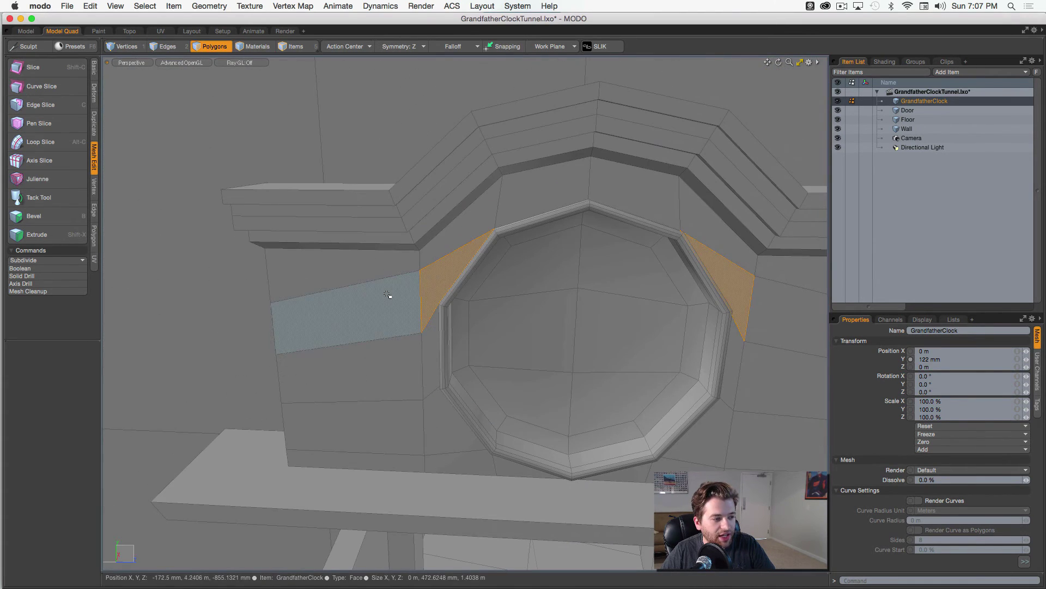
{"action": "left_click_drag", "start_coordinate": [418, 302], "coordinate": [646, 268], "text": "alt"}
{"action": "left_click", "coordinate": [545, 256]}
{"action": "left_click_drag", "start_coordinate": [597, 299], "coordinate": [241, 304], "text": "alt"}
{"action": "left_click", "coordinate": [240, 304]}
{"action": "left_click_drag", "start_coordinate": [374, 341], "coordinate": [296, 341], "text": "alt"}
{"action": "right_click_drag", "start_coordinate": [296, 341], "coordinate": [523, 289], "text": "alt"}
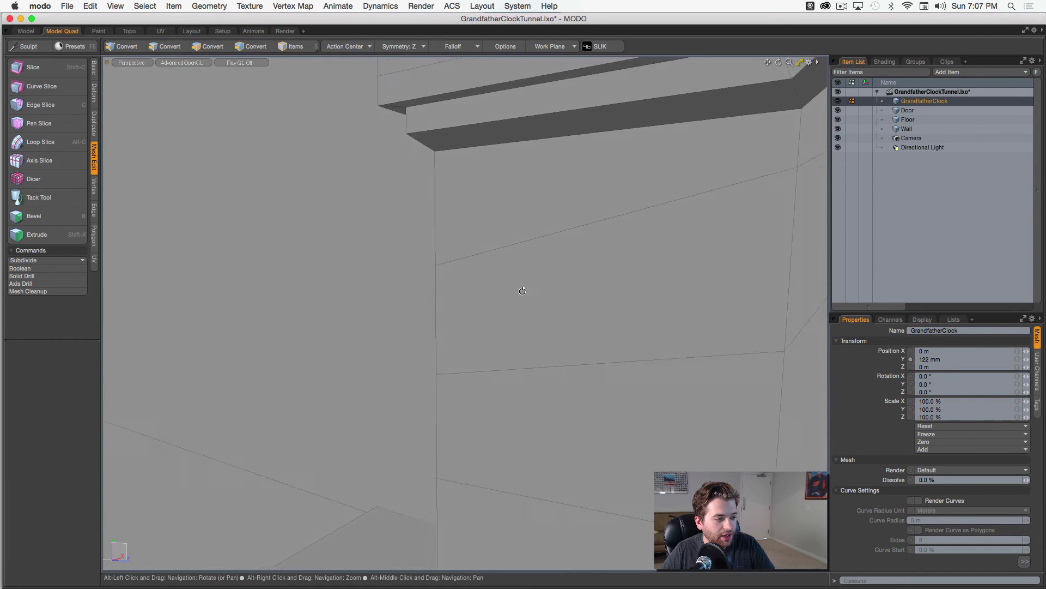
{"action": "mouse_move", "coordinate": [524, 289]}
{"action": "left_mouse_down", "text": "alt"}
{"action": "mouse_move", "coordinate": [618, 340]}
{"action": "mouse_move", "coordinate": [488, 309]}
{"action": "mouse_move", "coordinate": [528, 304]}
{"action": "left_mouse_up", "text": "alt"}
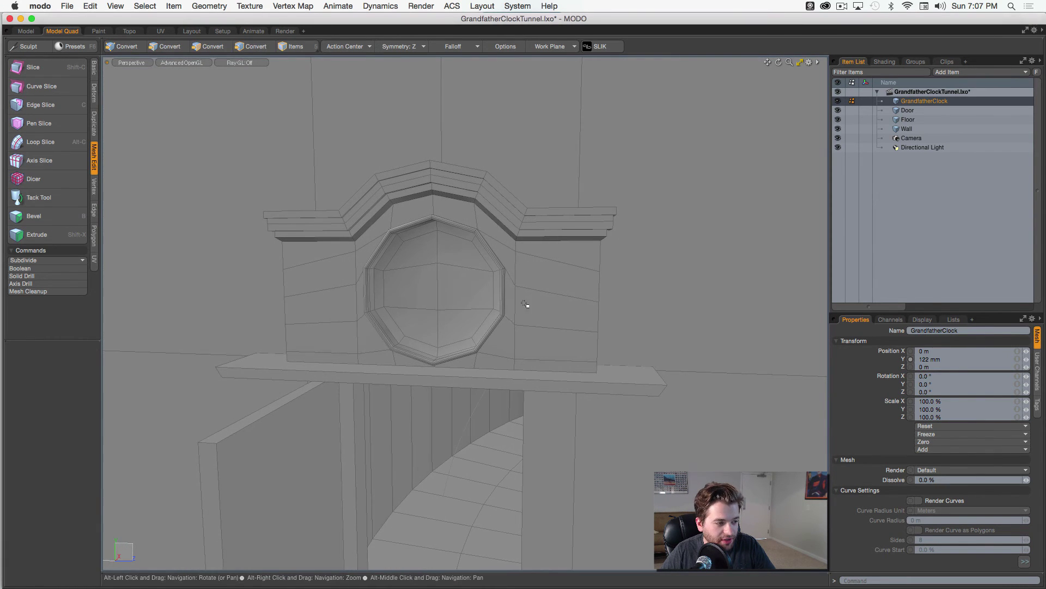
Raise the mirrored vertex pair at mid-height beside the clock face by about 100 mm and clear the selection
{"action": "key", "text": "1"}
{"action": "left_click", "coordinate": [515, 286]}
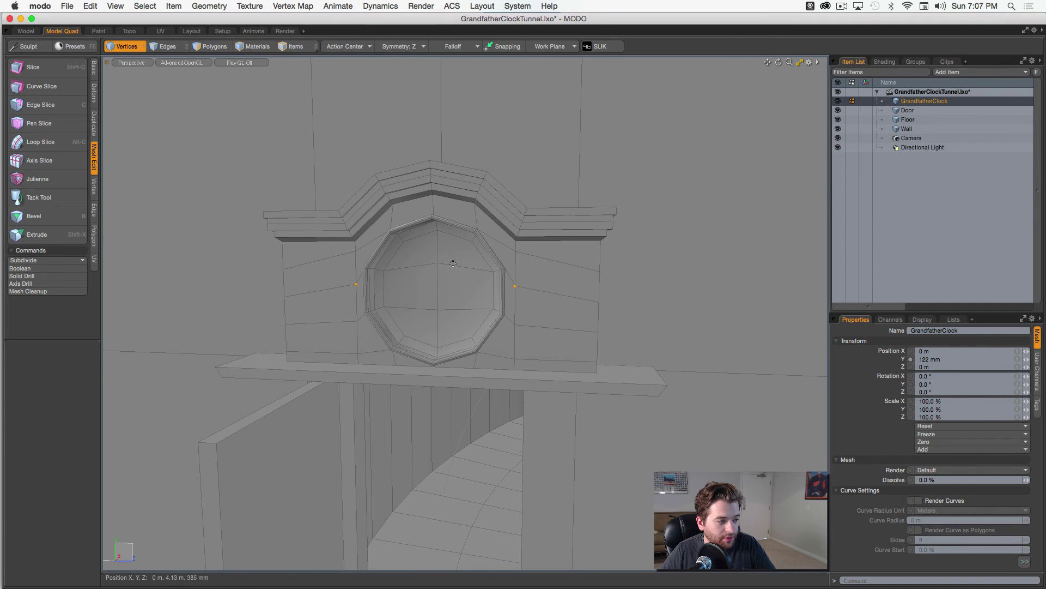
{"action": "key", "text": "w"}
{"action": "left_click_drag", "start_coordinate": [516, 233], "coordinate": [516, 225]}
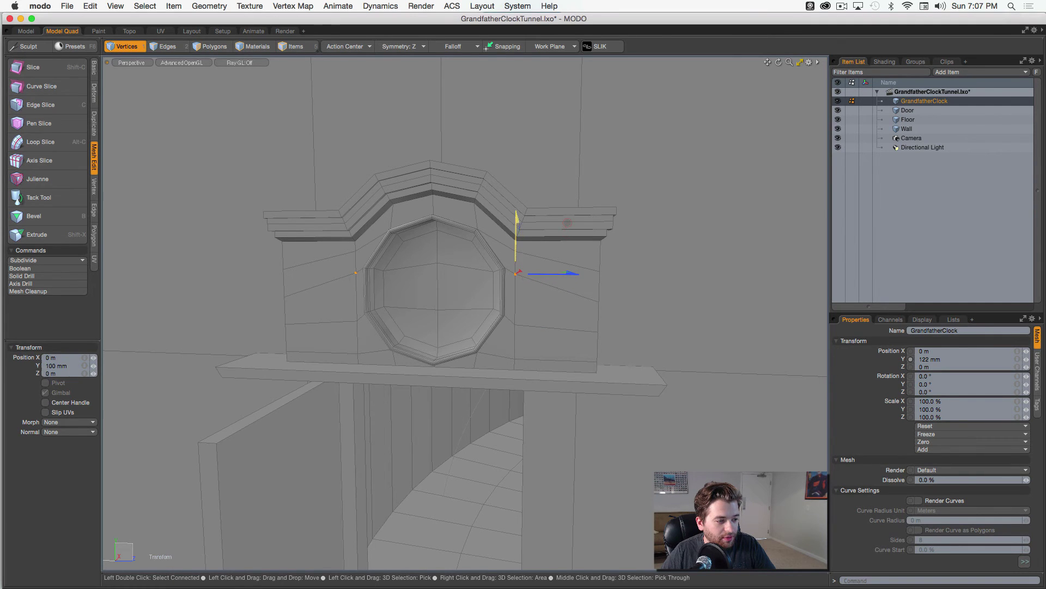
{"action": "key", "text": "Escape"}
{"action": "key", "text": "Escape"}
{"action": "key", "text": "w"}
{"action": "key", "text": "q"}
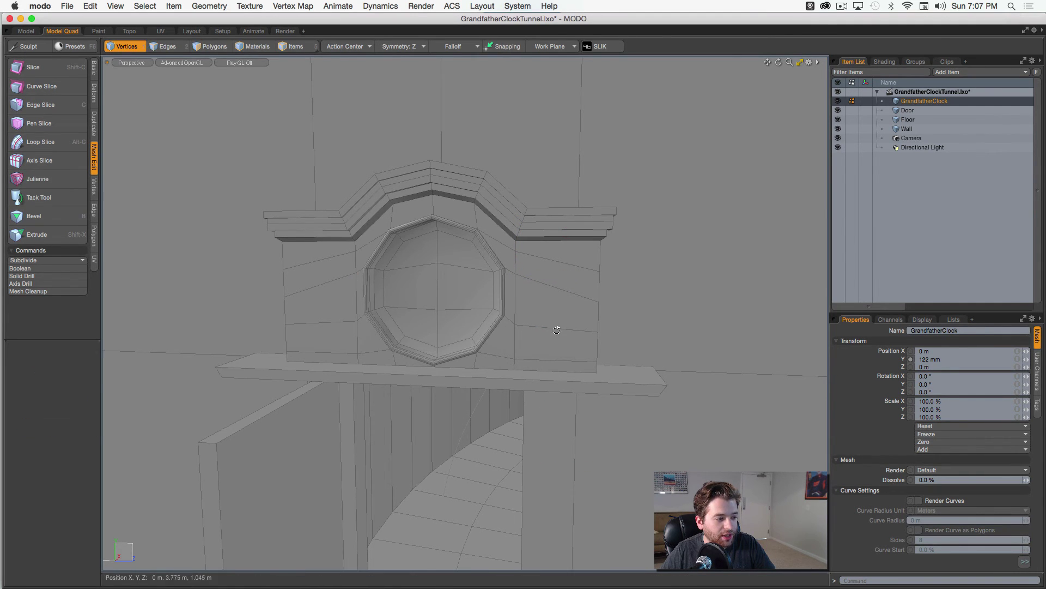
{"action": "scroll", "coordinate": [540, 352], "scroll_direction": "down", "scroll_amount": 8}
{"action": "scroll", "coordinate": [540, 352], "scroll_direction": "up", "scroll_amount": 4}
{"action": "middle_click_drag", "start_coordinate": [540, 352], "coordinate": [420, 369], "text": "alt"}
{"action": "left_click_drag", "start_coordinate": [421, 369], "coordinate": [498, 343], "text": "alt"}
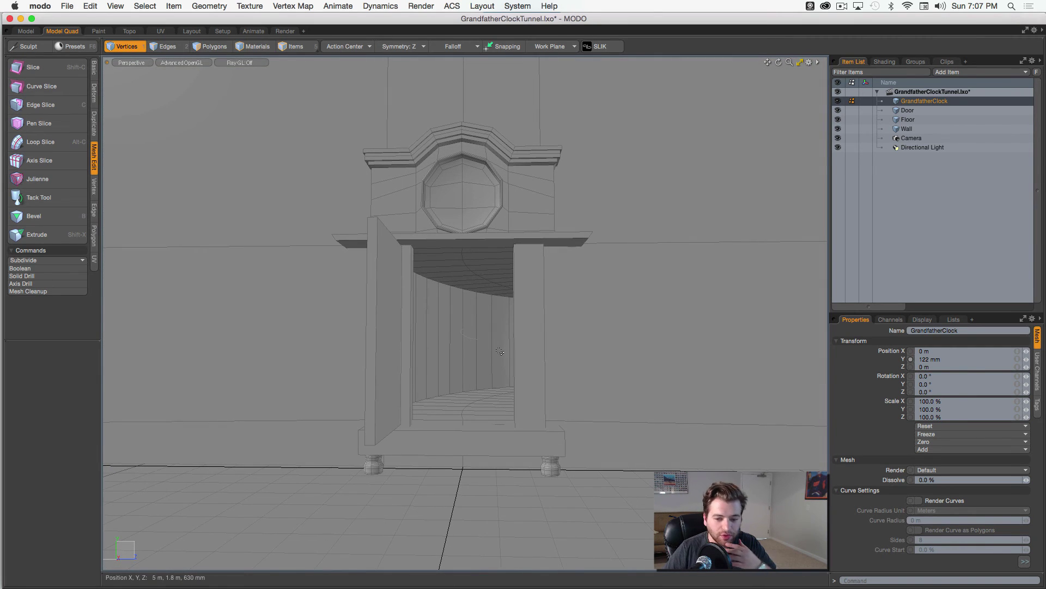